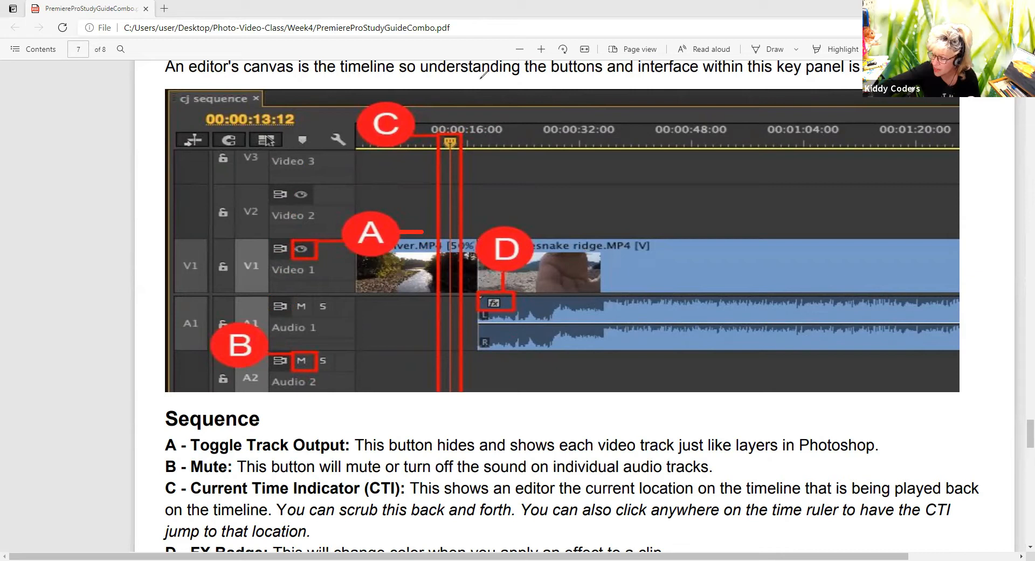
- Annotate the sequence image by circling the video and audio clip areas and labelling them V, A, 1 and 2
{"action": "left_click_drag", "start_coordinate": [692, 207], "coordinate": [699, 190]}
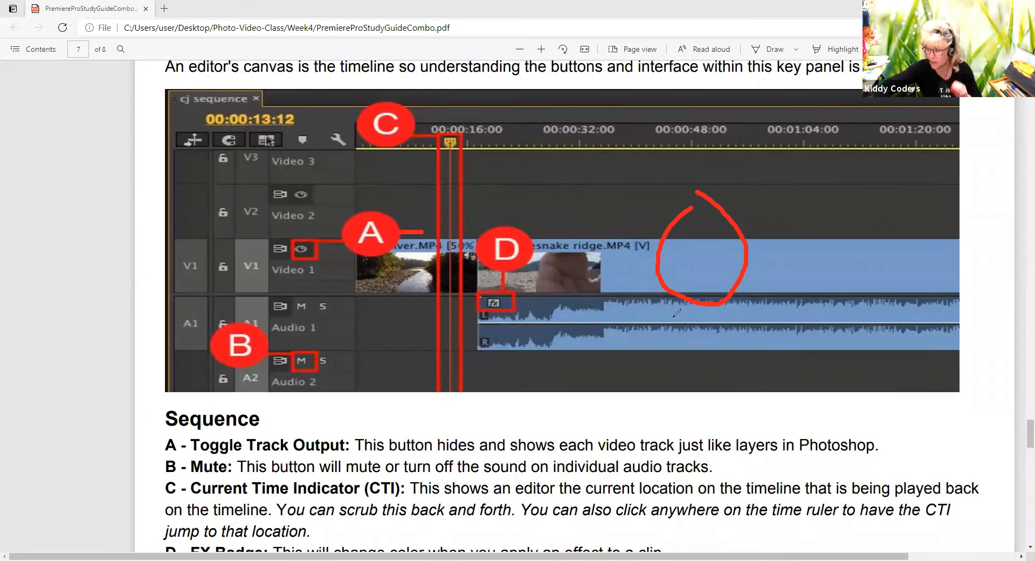
{"action": "mouse_move", "coordinate": [697, 288]}
{"action": "left_mouse_down"}
{"action": "mouse_move", "coordinate": [676, 301]}
{"action": "mouse_move", "coordinate": [661, 348]}
{"action": "mouse_move", "coordinate": [728, 338]}
{"action": "mouse_move", "coordinate": [708, 293]}
{"action": "left_mouse_up"}
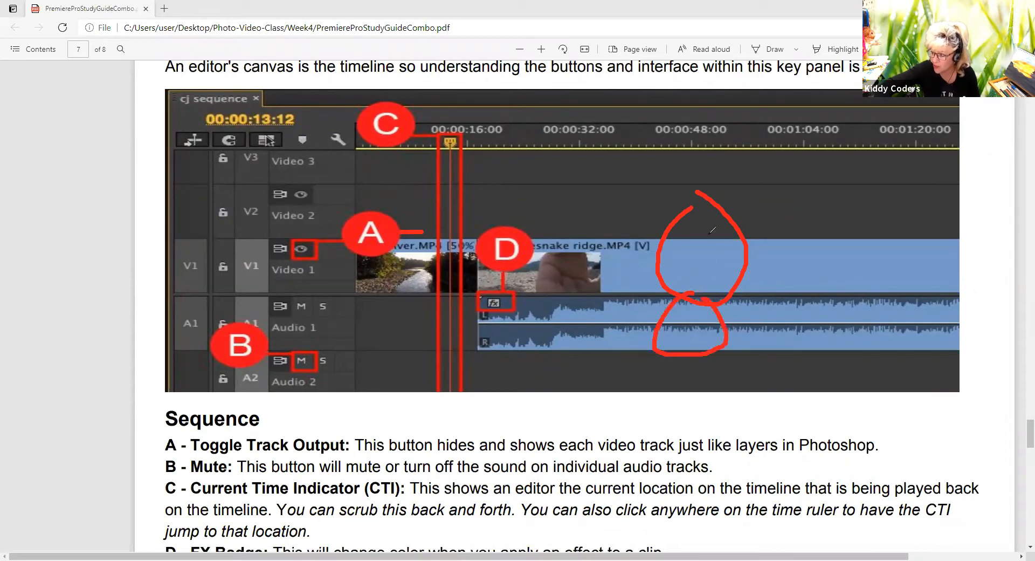
{"action": "mouse_move", "coordinate": [771, 251]}
{"action": "left_mouse_down"}
{"action": "mouse_move", "coordinate": [780, 271]}
{"action": "mouse_move", "coordinate": [790, 249]}
{"action": "left_mouse_up"}
{"action": "mouse_move", "coordinate": [788, 337]}
{"action": "left_mouse_down"}
{"action": "mouse_move", "coordinate": [803, 309]}
{"action": "mouse_move", "coordinate": [804, 340]}
{"action": "mouse_move", "coordinate": [806, 323]}
{"action": "left_mouse_up"}
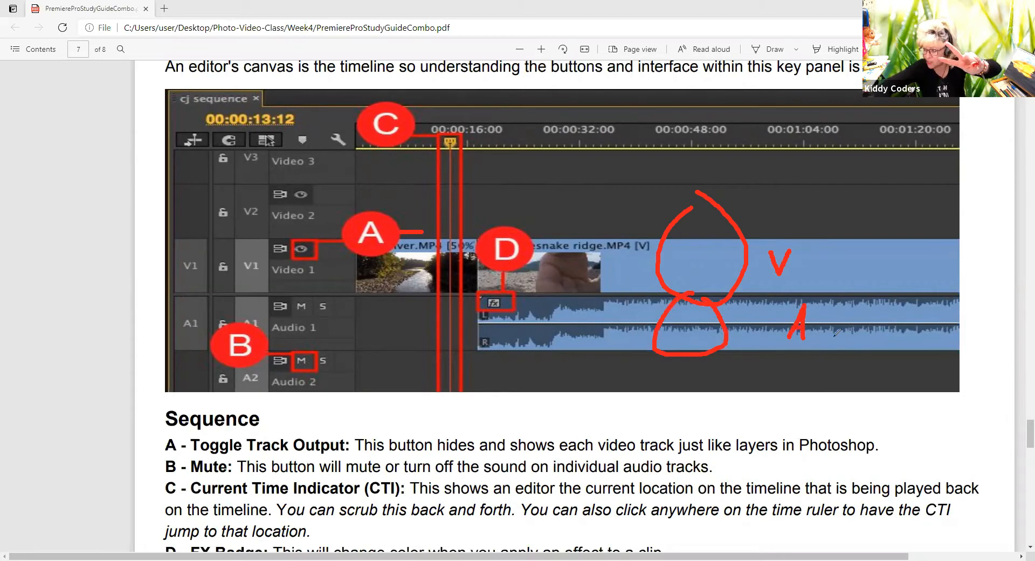
{"action": "left_click_drag", "start_coordinate": [846, 303], "coordinate": [851, 352]}
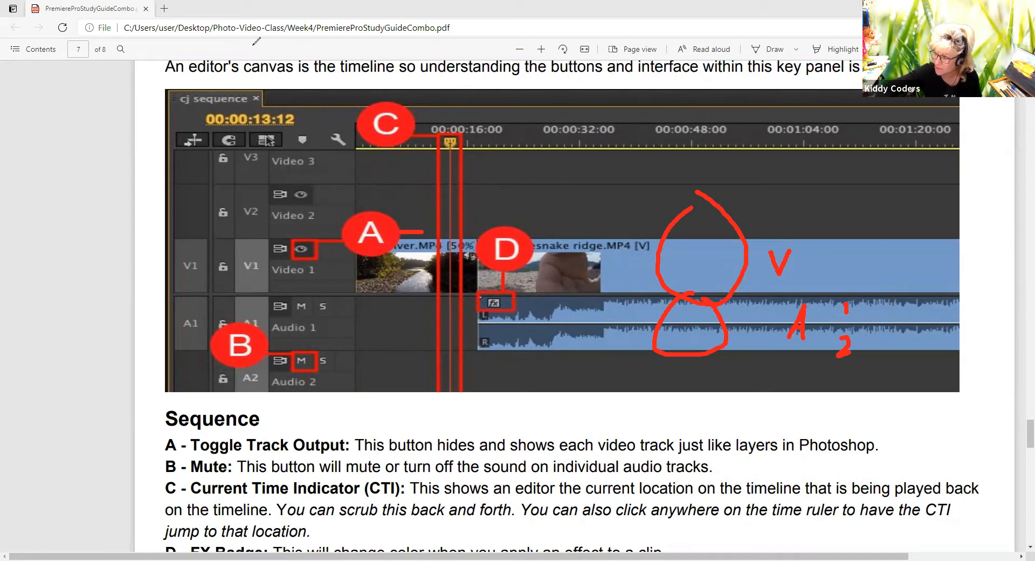
- Undo all the freehand circles and labels drawn over the sequence image
{"action": "key", "text": "ctrl+z"}
{"action": "key", "text": "ctrl+z"}
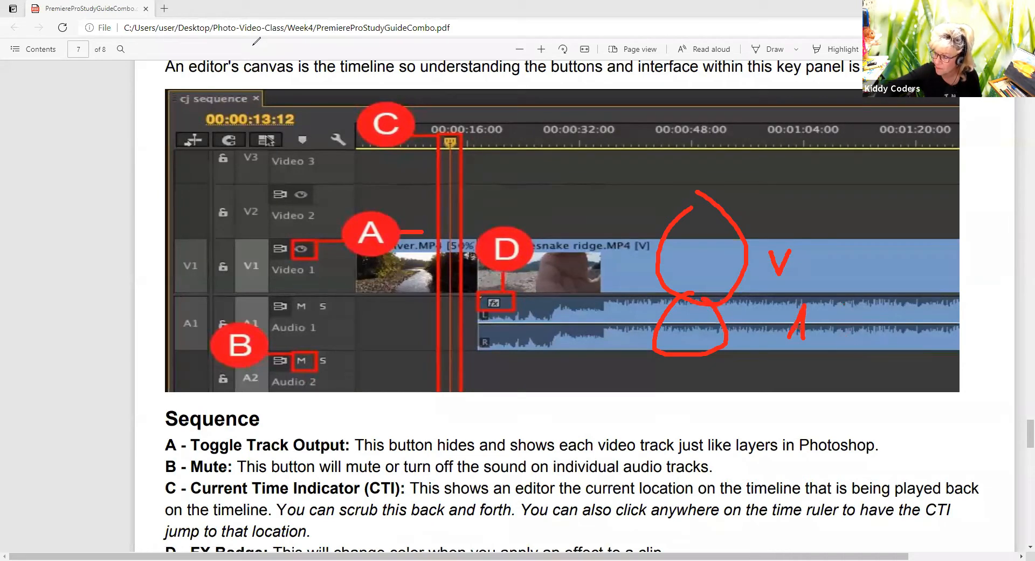
{"action": "key", "text": "ctrl+z"}
{"action": "key", "text": "ctrl+z"}
{"action": "key", "text": "ctrl+z"}
{"action": "key", "text": "ctrl+z"}
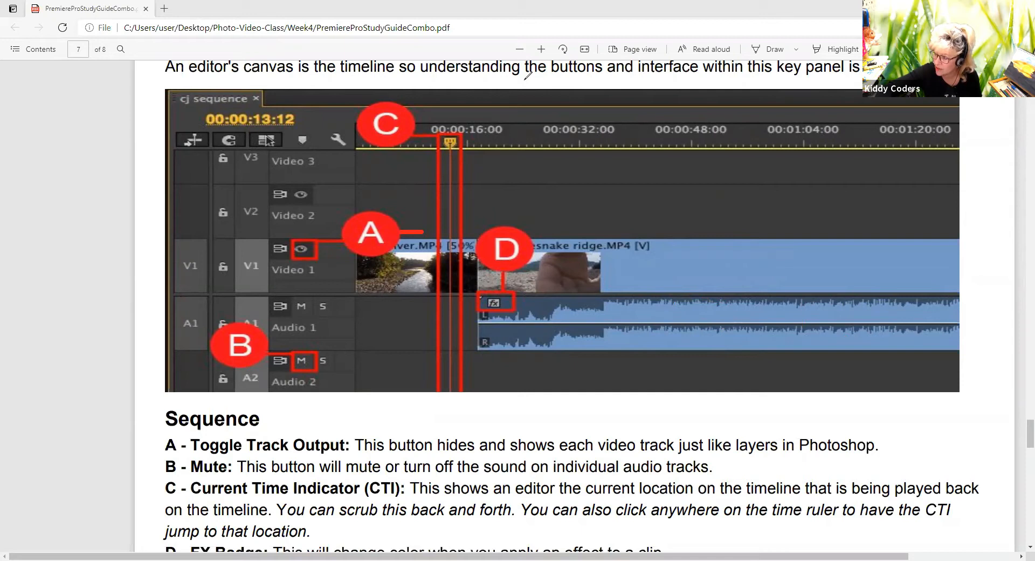
- Circle the playhead timecode marked A in the DJI_0002 timeline image and draw an arrow pointing down to it
{"action": "left_click", "coordinate": [1020, 449]}
{"action": "left_click_drag", "start_coordinate": [1020, 449], "coordinate": [1020, 454]}
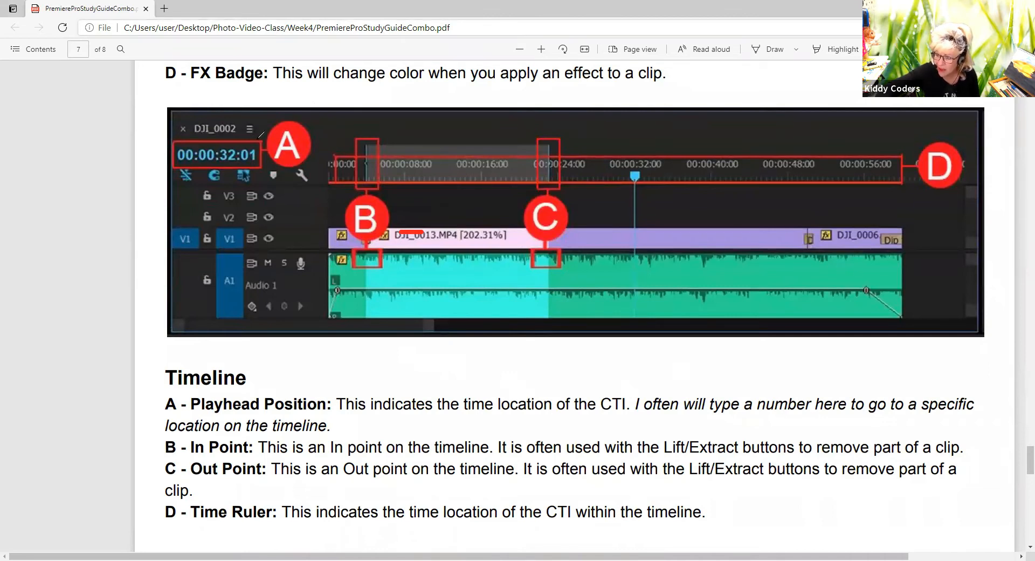
{"action": "mouse_move", "coordinate": [183, 158]}
{"action": "left_mouse_down"}
{"action": "mouse_move", "coordinate": [248, 168]}
{"action": "mouse_move", "coordinate": [267, 154]}
{"action": "mouse_move", "coordinate": [257, 133]}
{"action": "left_mouse_up"}
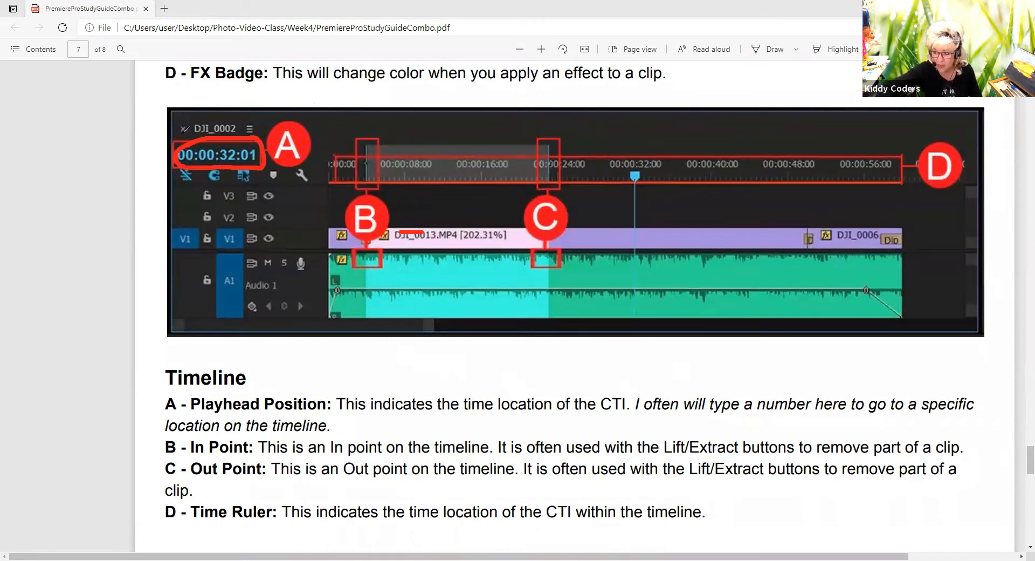
{"action": "mouse_move", "coordinate": [226, 96]}
{"action": "left_mouse_down"}
{"action": "mouse_move", "coordinate": [225, 128]}
{"action": "mouse_move", "coordinate": [241, 110]}
{"action": "left_mouse_up"}
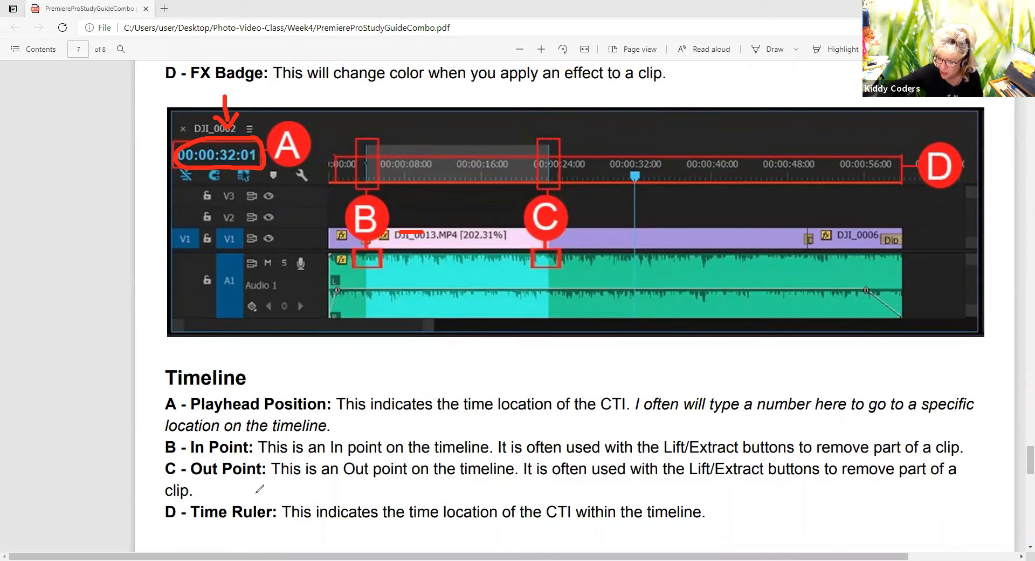
- Underline the Time Ruler entry below the timeline image and outline the whole time ruler marked D
{"action": "left_click_drag", "start_coordinate": [177, 533], "coordinate": [271, 542]}
{"action": "mouse_move", "coordinate": [413, 136]}
{"action": "left_mouse_down"}
{"action": "mouse_move", "coordinate": [325, 144]}
{"action": "mouse_move", "coordinate": [306, 184]}
{"action": "mouse_move", "coordinate": [645, 199]}
{"action": "mouse_move", "coordinate": [857, 188]}
{"action": "mouse_move", "coordinate": [908, 151]}
{"action": "mouse_move", "coordinate": [542, 139]}
{"action": "left_mouse_up"}
{"action": "left_click_drag", "start_coordinate": [482, 121], "coordinate": [428, 126]}
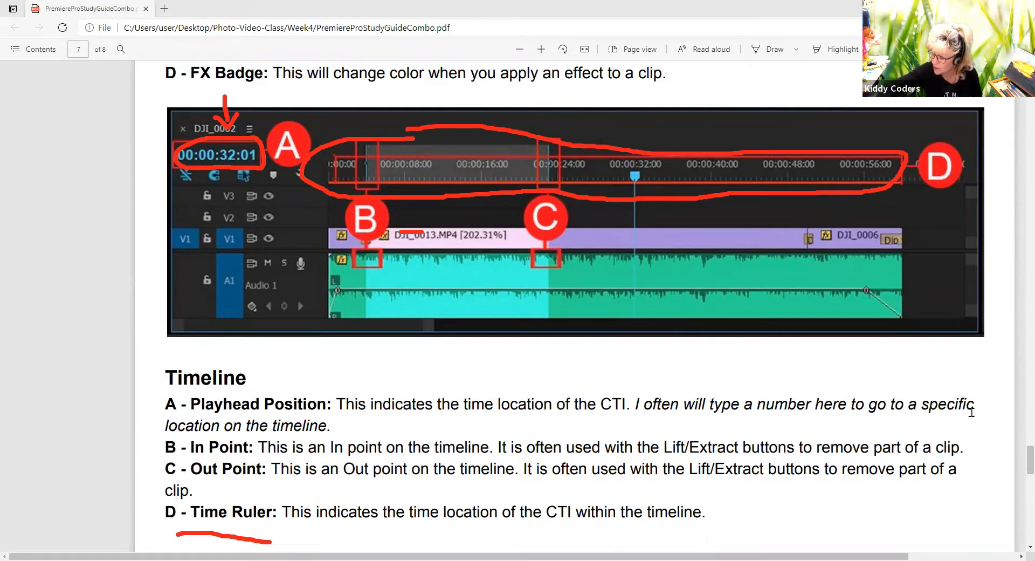
- Undo the time ruler outline and mark the safe margins and the area inside them on the page 8 title image
{"action": "left_click_drag", "start_coordinate": [1021, 467], "coordinate": [1021, 500]}
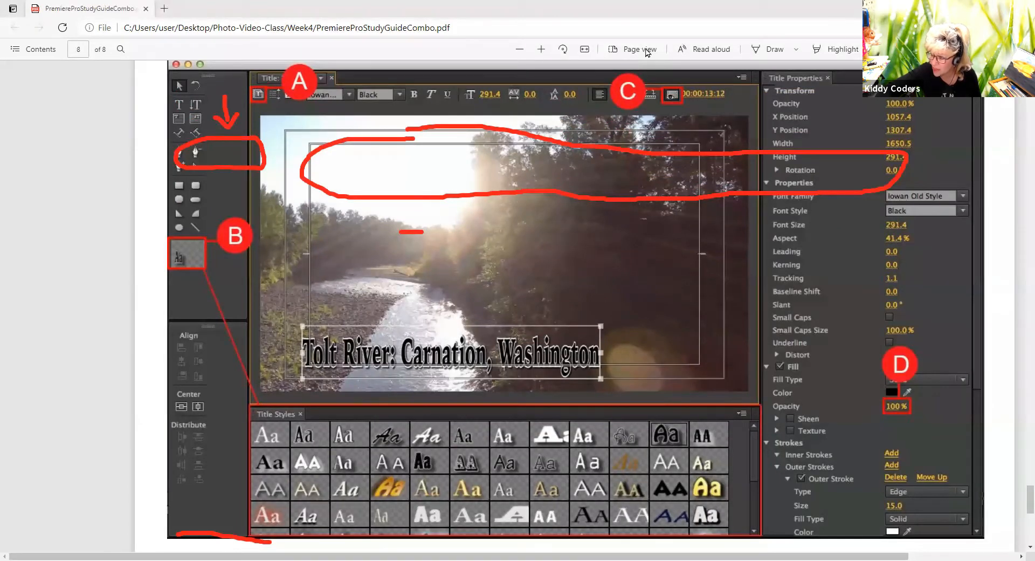
{"action": "key", "text": "ctrl+z"}
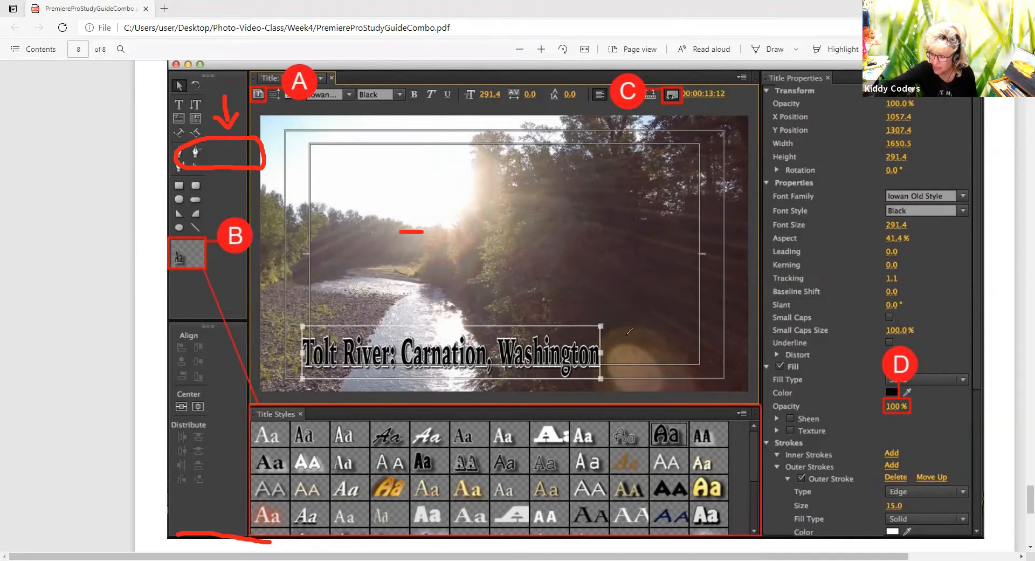
{"action": "mouse_move", "coordinate": [275, 122]}
{"action": "left_mouse_down"}
{"action": "mouse_move", "coordinate": [341, 161]}
{"action": "mouse_move", "coordinate": [333, 221]}
{"action": "mouse_move", "coordinate": [371, 306]}
{"action": "left_mouse_up"}
{"action": "mouse_move", "coordinate": [477, 329]}
{"action": "left_mouse_down"}
{"action": "mouse_move", "coordinate": [626, 284]}
{"action": "mouse_move", "coordinate": [636, 226]}
{"action": "mouse_move", "coordinate": [569, 169]}
{"action": "mouse_move", "coordinate": [441, 162]}
{"action": "left_mouse_up"}
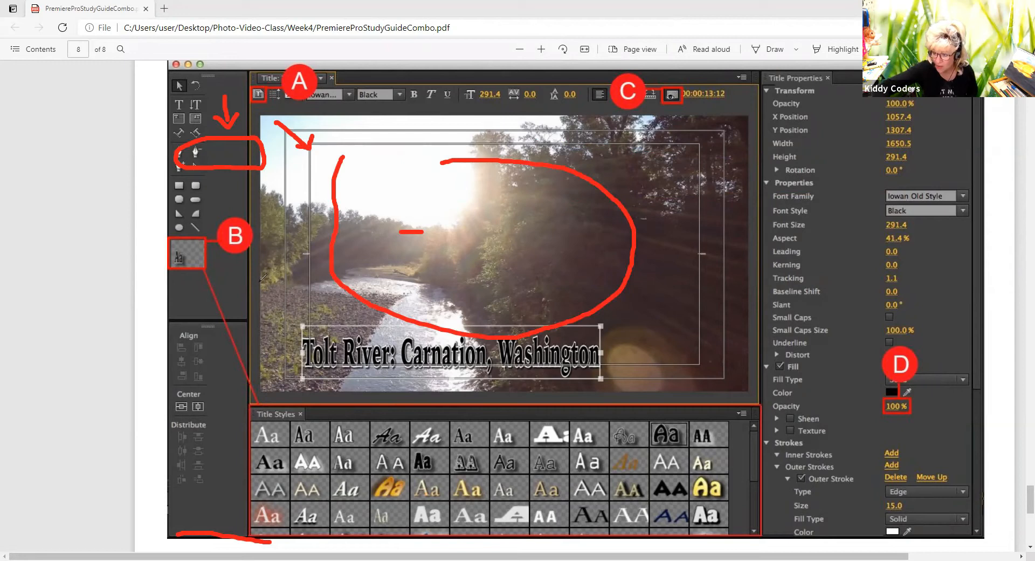
{"action": "left_click_drag", "start_coordinate": [263, 282], "coordinate": [295, 275]}
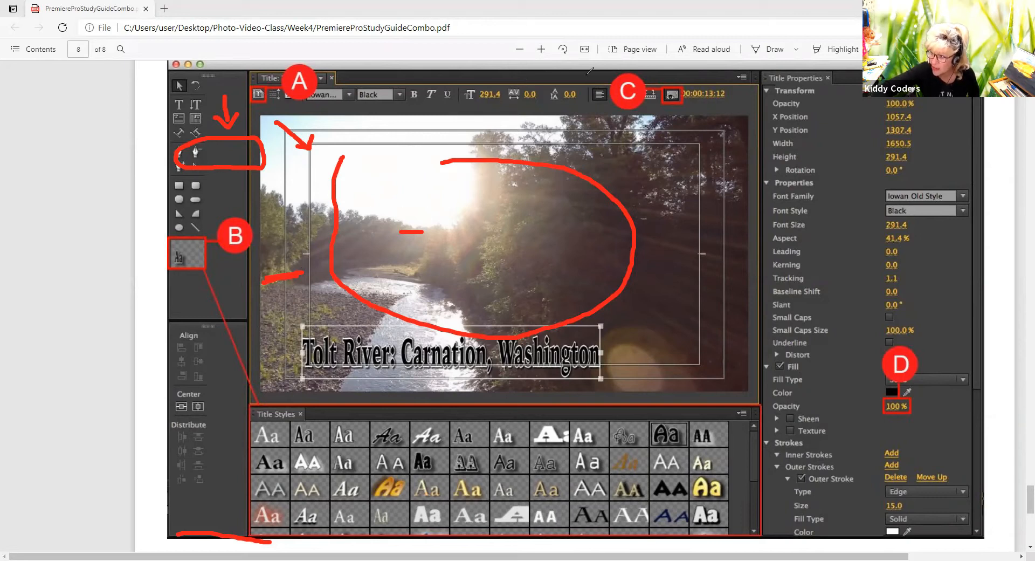
- Undo the freehand marks over the title image, including the leftover arrow and timecode circle
{"action": "key", "text": "ctrl+z"}
{"action": "key", "text": "ctrl+z"}
{"action": "key", "text": "ctrl+z"}
{"action": "key", "text": "ctrl+z"}
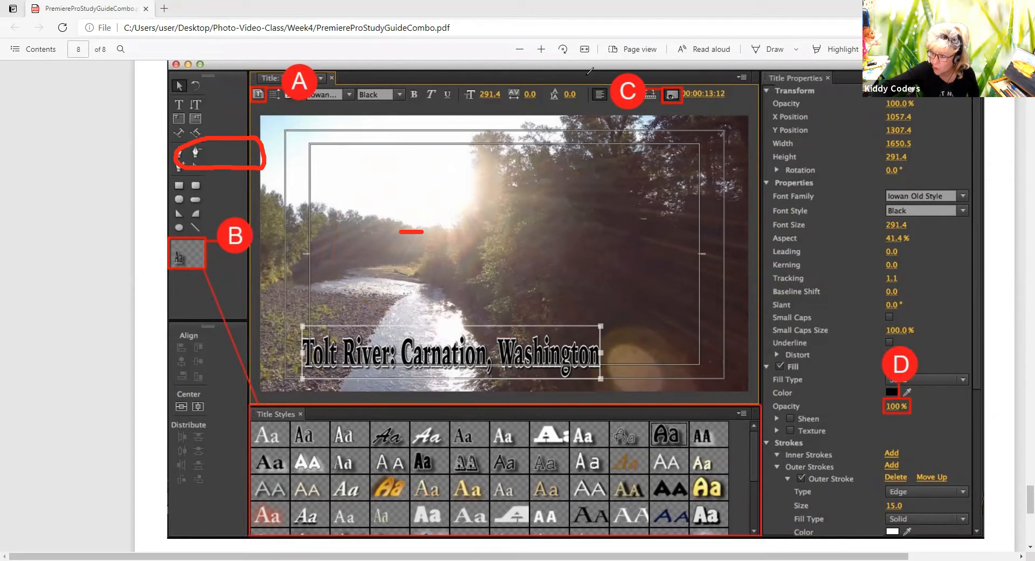
{"action": "key", "text": "ctrl+z"}
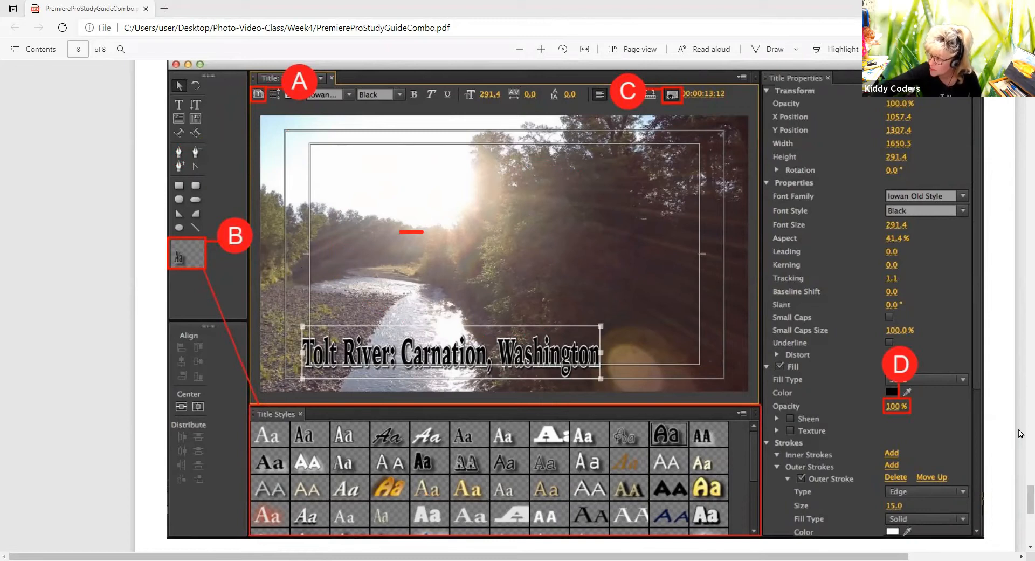
- Review the study guide's Program Monitor and Source Monitor pages, examining the labelled buttons and their descriptions
{"action": "left_click_drag", "start_coordinate": [1020, 500], "coordinate": [1021, 266]}
{"action": "scroll", "coordinate": [1019, 180], "scroll_direction": "up", "scroll_amount": 15}
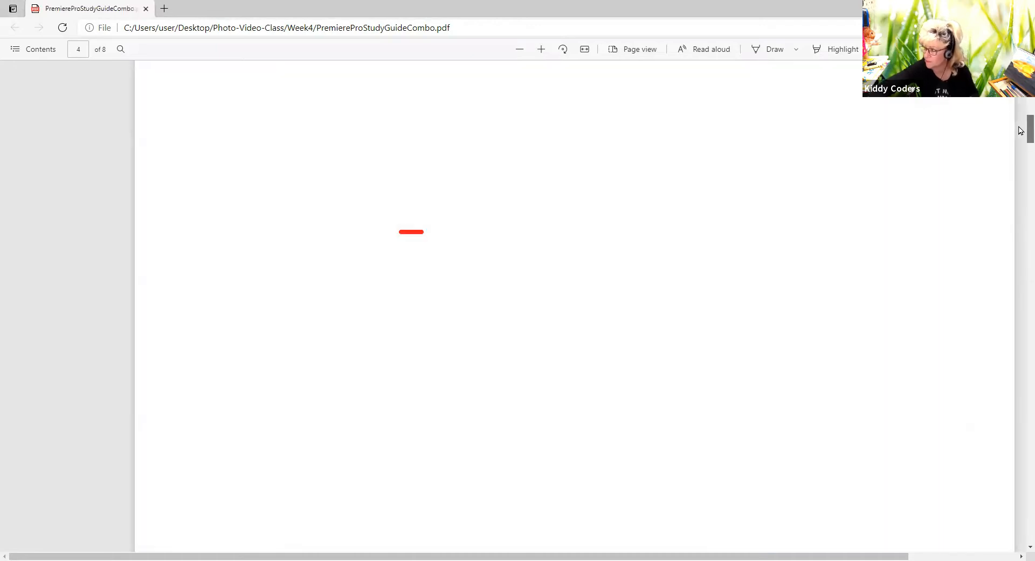
{"action": "scroll", "coordinate": [1020, 116], "scroll_direction": "up", "scroll_amount": 10}
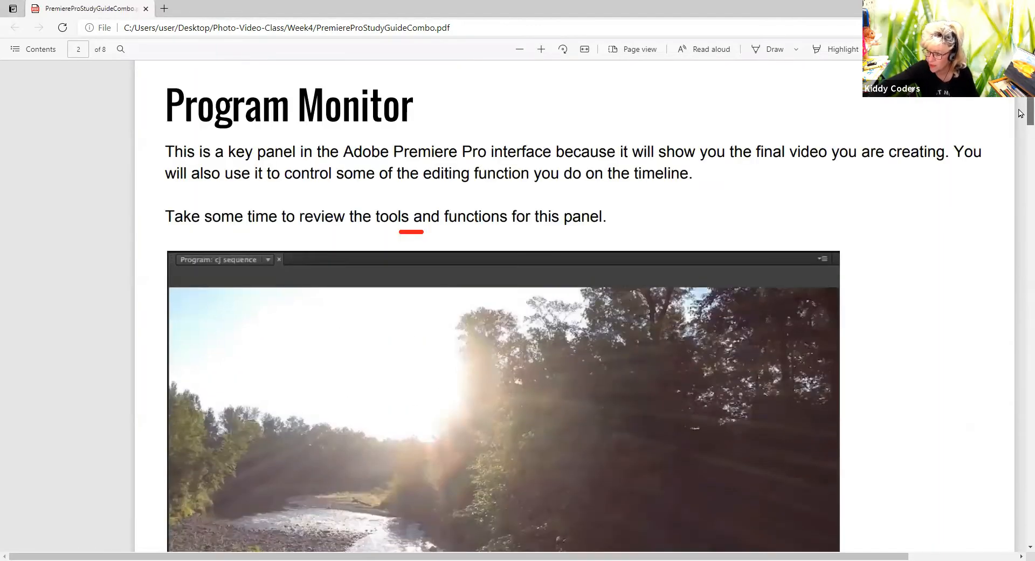
{"action": "scroll", "coordinate": [1020, 113], "scroll_direction": "down", "scroll_amount": 4}
{"action": "scroll", "coordinate": [1021, 122], "scroll_direction": "up", "scroll_amount": 1}
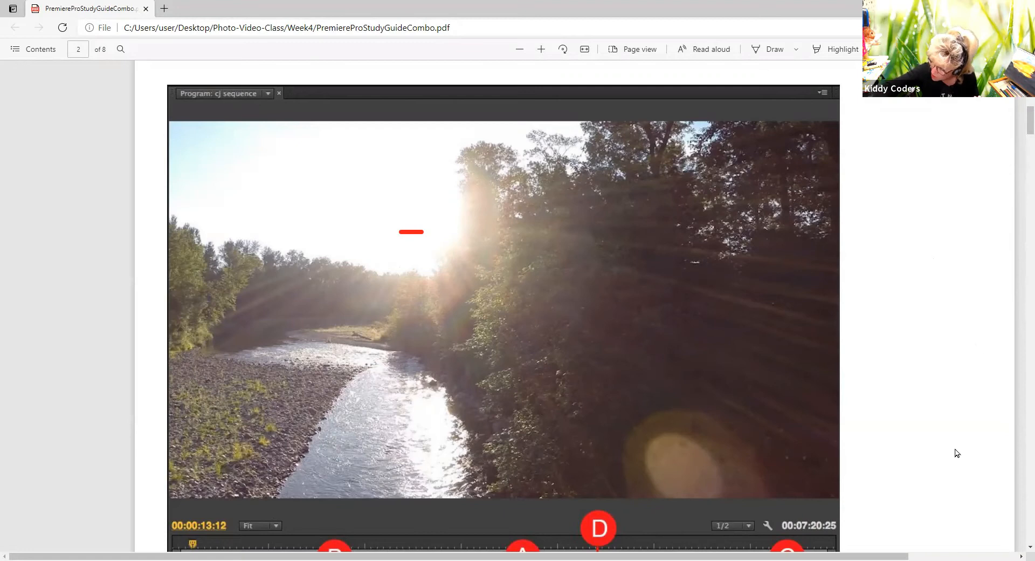
{"action": "scroll", "coordinate": [879, 436], "scroll_direction": "down", "scroll_amount": 10}
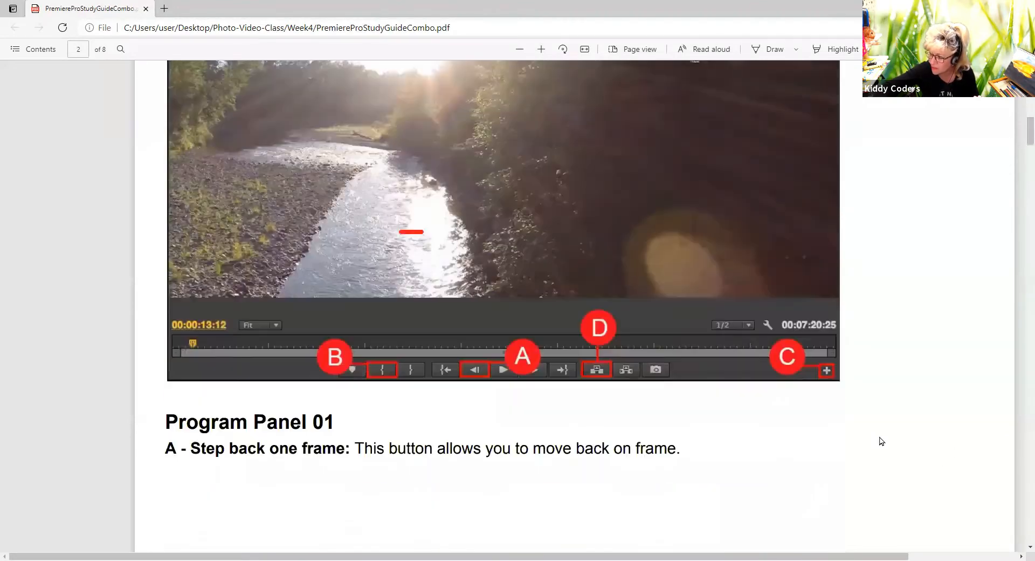
{"action": "scroll", "coordinate": [880, 438], "scroll_direction": "down", "scroll_amount": 6}
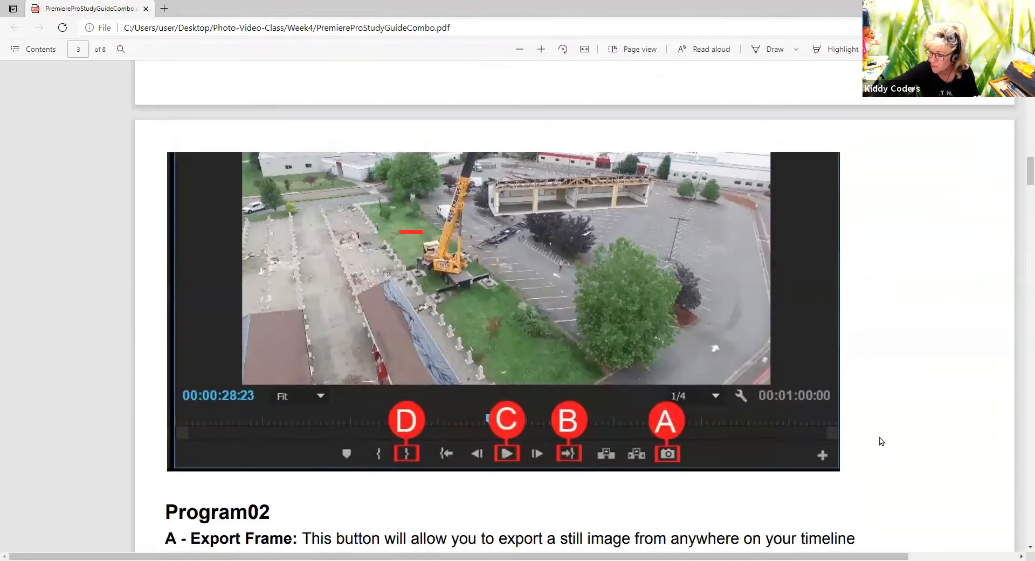
{"action": "scroll", "coordinate": [879, 438], "scroll_direction": "up", "scroll_amount": 2}
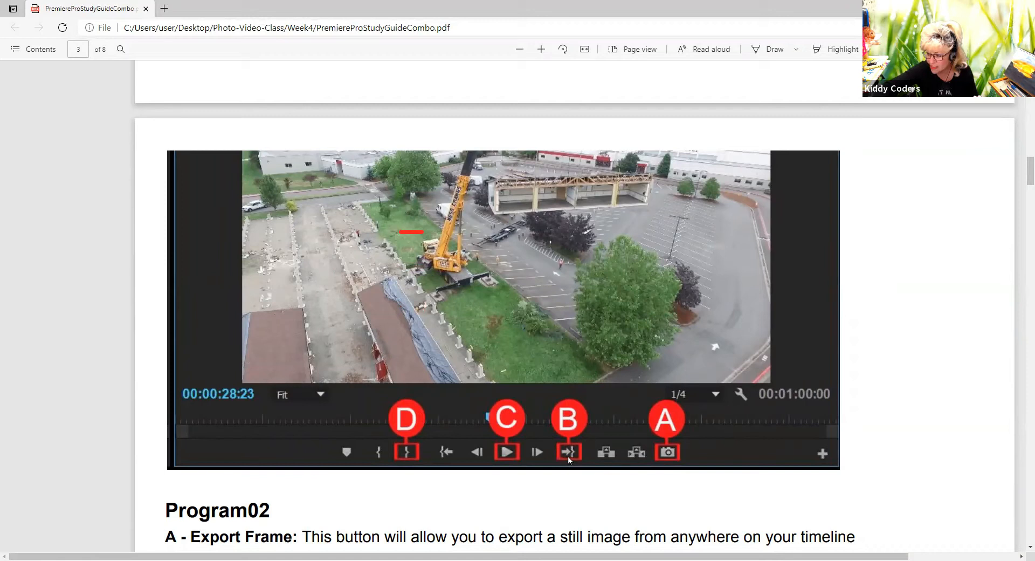
{"action": "scroll", "coordinate": [570, 455], "scroll_direction": "down", "scroll_amount": 4}
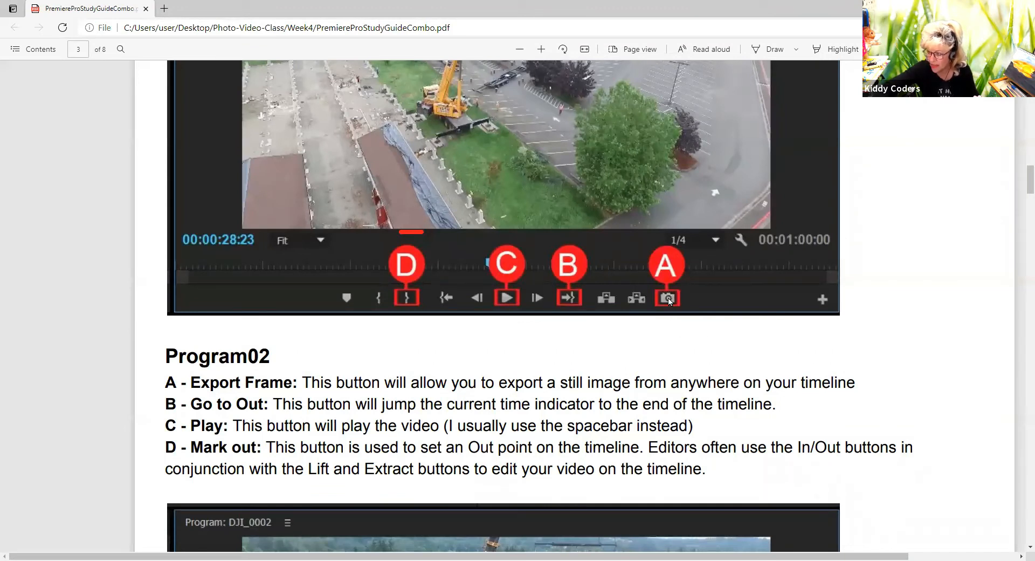
{"action": "scroll", "coordinate": [655, 358], "scroll_direction": "down", "scroll_amount": 12}
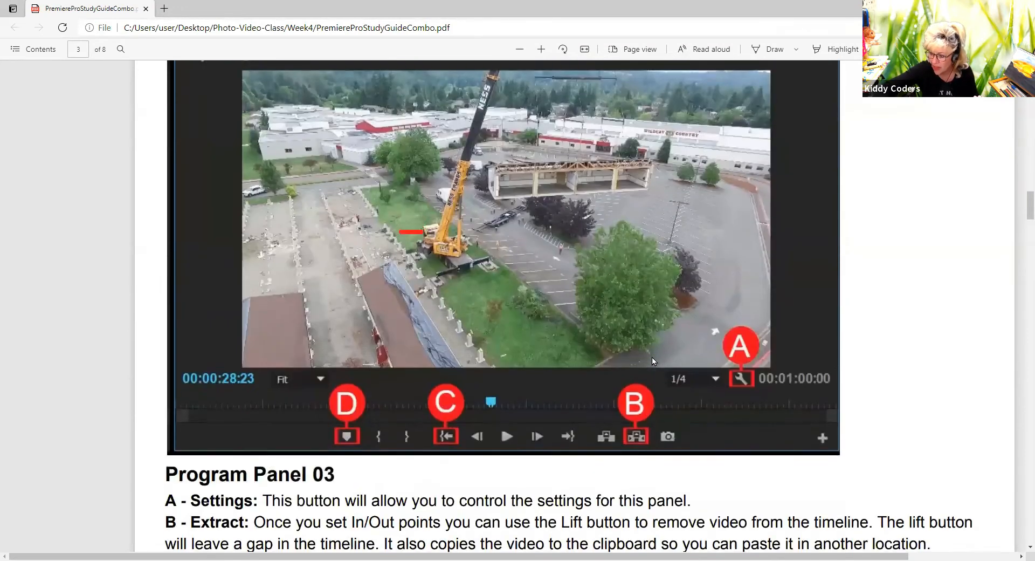
{"action": "scroll", "coordinate": [653, 361], "scroll_direction": "down", "scroll_amount": 13}
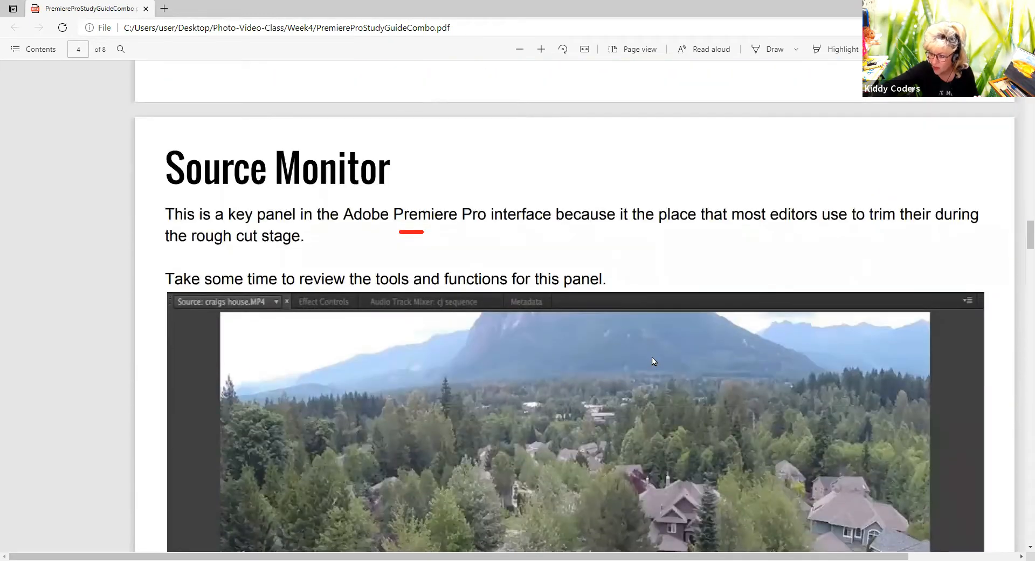
{"action": "scroll", "coordinate": [653, 361], "scroll_direction": "down", "scroll_amount": 10}
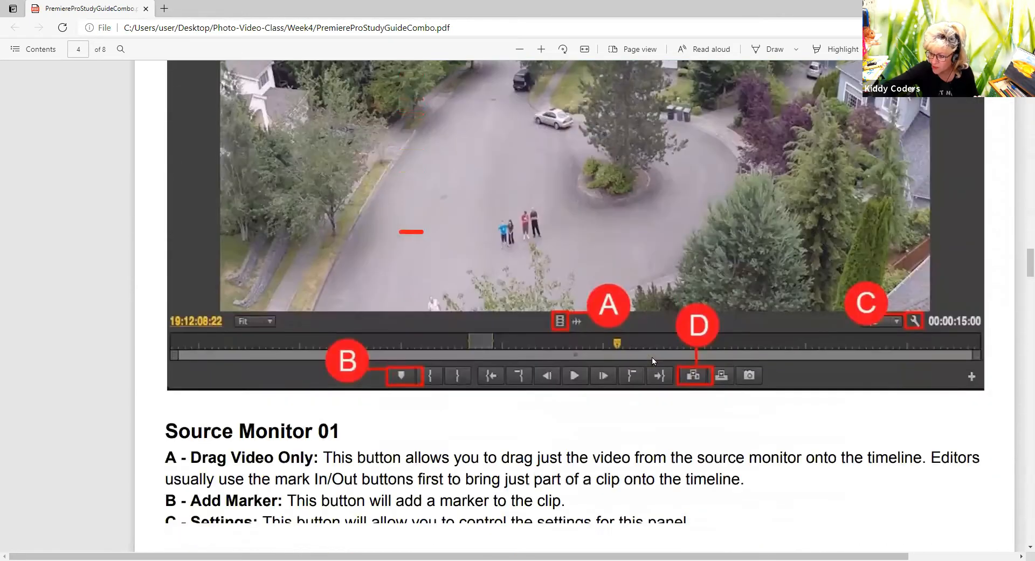
{"action": "scroll", "coordinate": [652, 357], "scroll_direction": "down", "scroll_amount": 5}
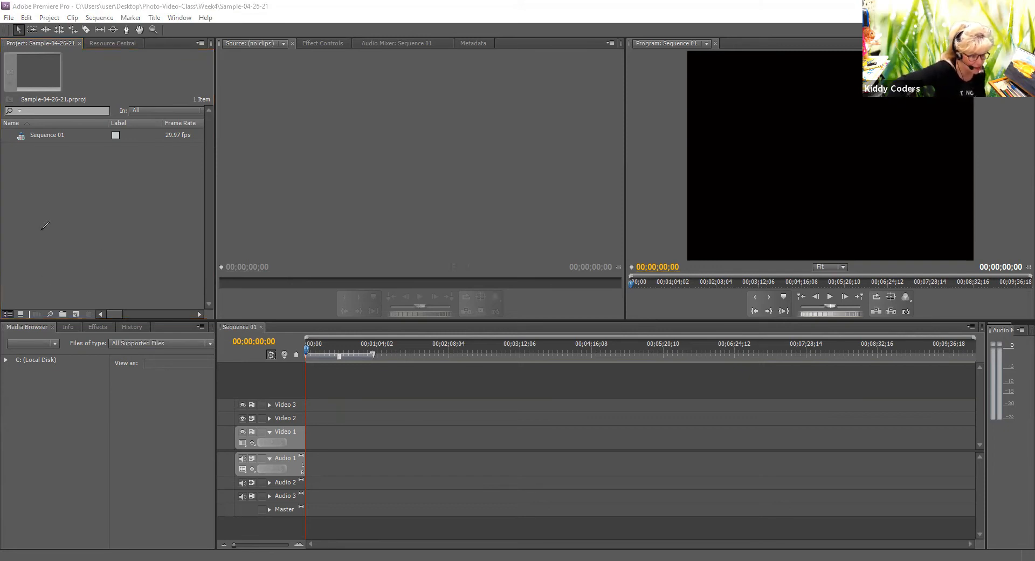
- In Adobe Premiere Pro, draw a red arrow to the Media Browser and browse to the Documents folder under C:, Users, user
{"action": "left_click_drag", "start_coordinate": [35, 314], "coordinate": [57, 305]}
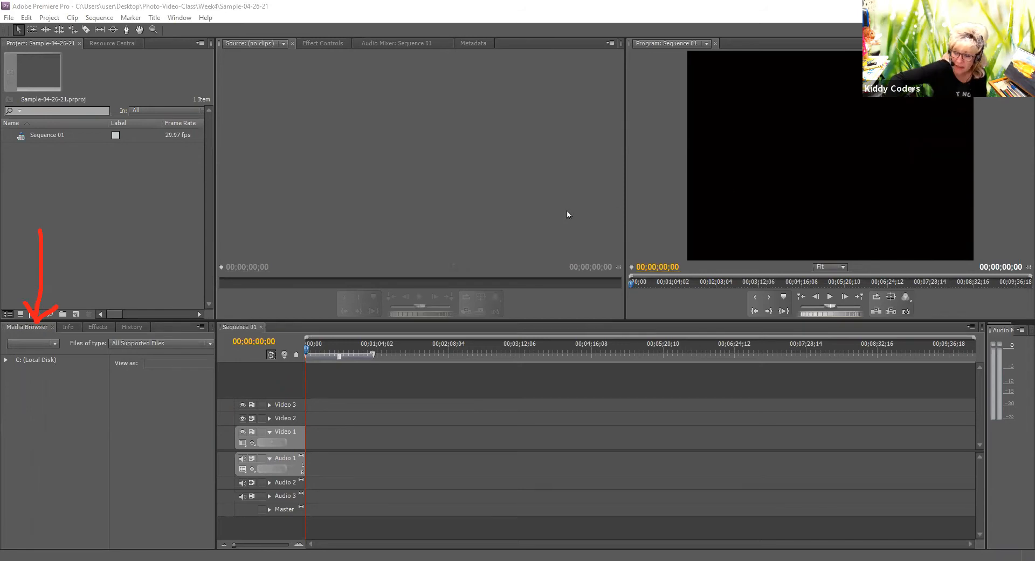
{"action": "left_click", "coordinate": [6, 361]}
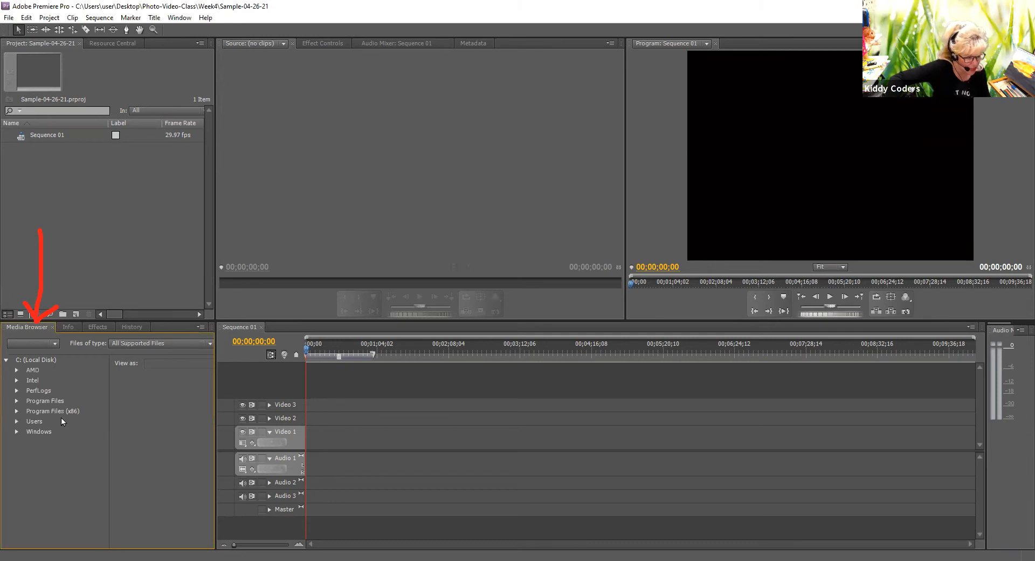
{"action": "left_click", "coordinate": [17, 422]}
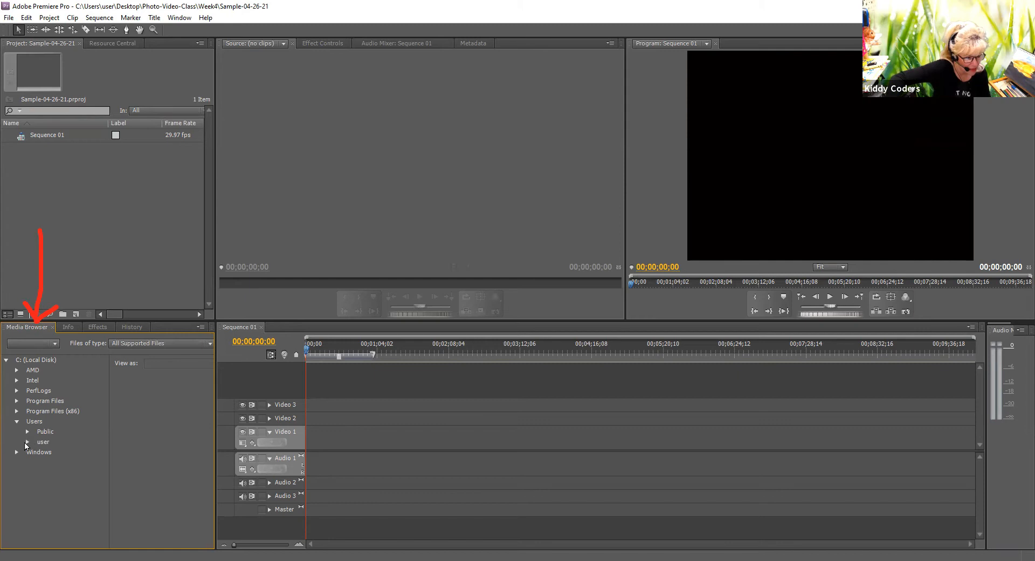
{"action": "left_click", "coordinate": [27, 442]}
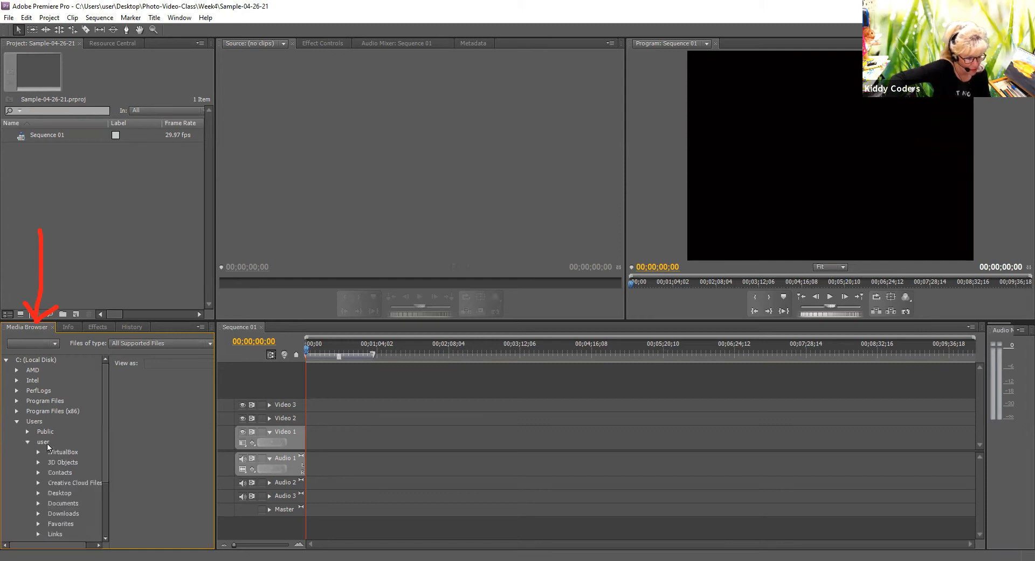
{"action": "left_click", "coordinate": [46, 507]}
{"action": "left_click", "coordinate": [38, 504]}
{"action": "left_click_drag", "start_coordinate": [105, 440], "coordinate": [103, 493]}
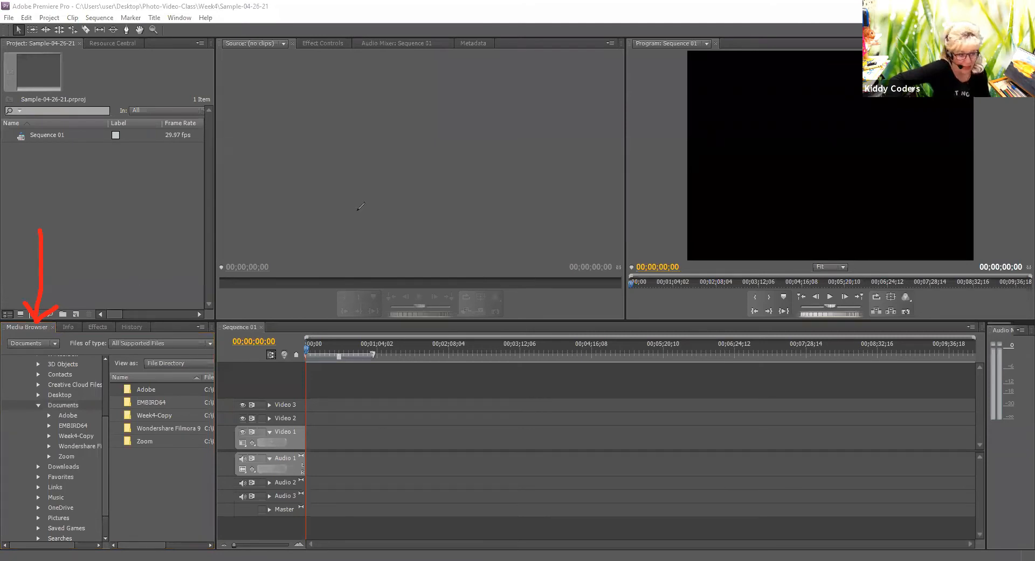
- Draw a red stroke pointing down to the folder contents list in the Media Browser
{"action": "left_click_drag", "start_coordinate": [147, 253], "coordinate": [157, 364]}
{"action": "left_click_drag", "start_coordinate": [174, 352], "coordinate": [157, 364]}
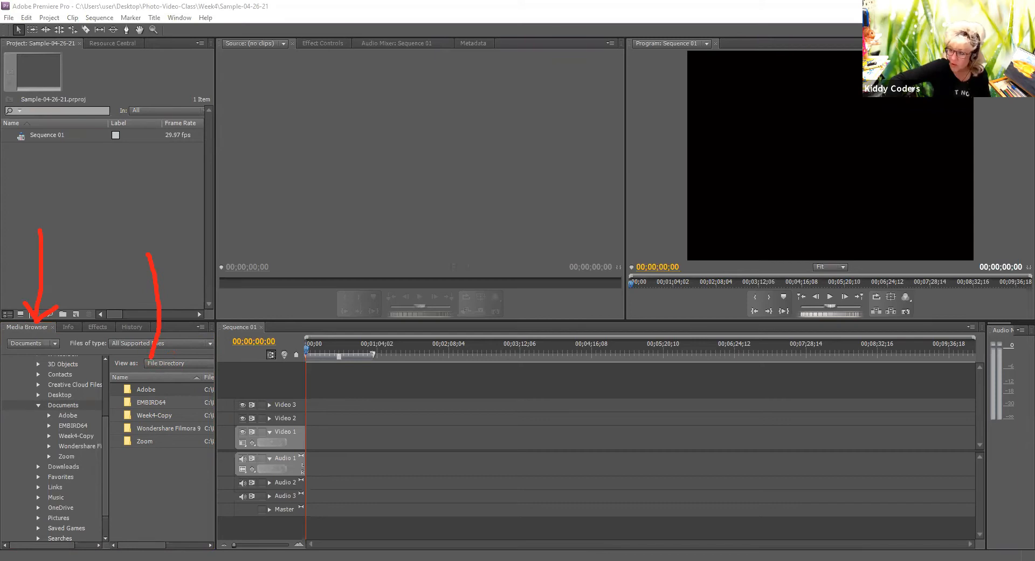
- Open the Week4-Copy folder in the Media Browser and widen the panel to show the file paths
{"action": "double_click", "coordinate": [141, 415]}
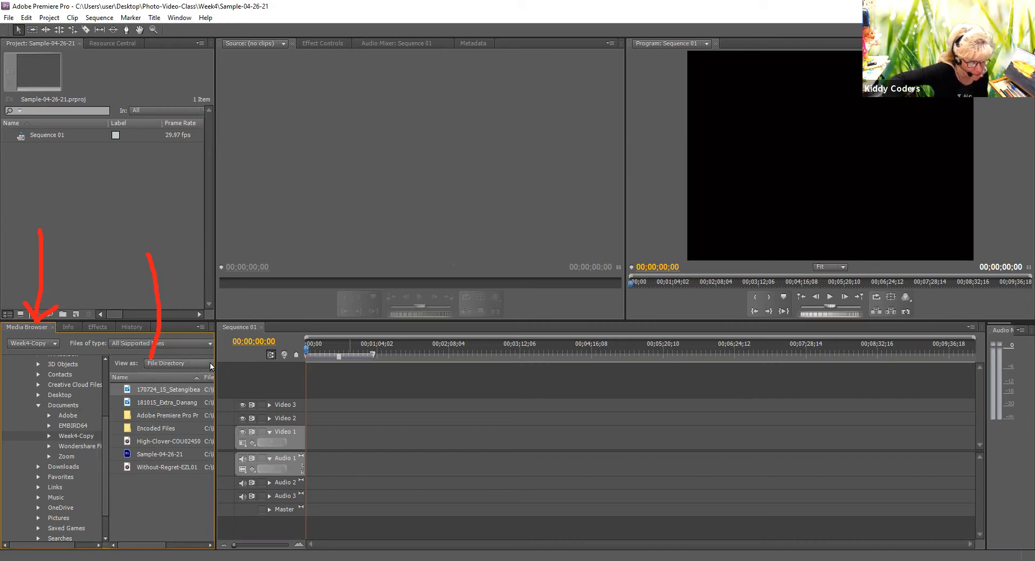
{"action": "left_click_drag", "start_coordinate": [217, 366], "coordinate": [301, 380]}
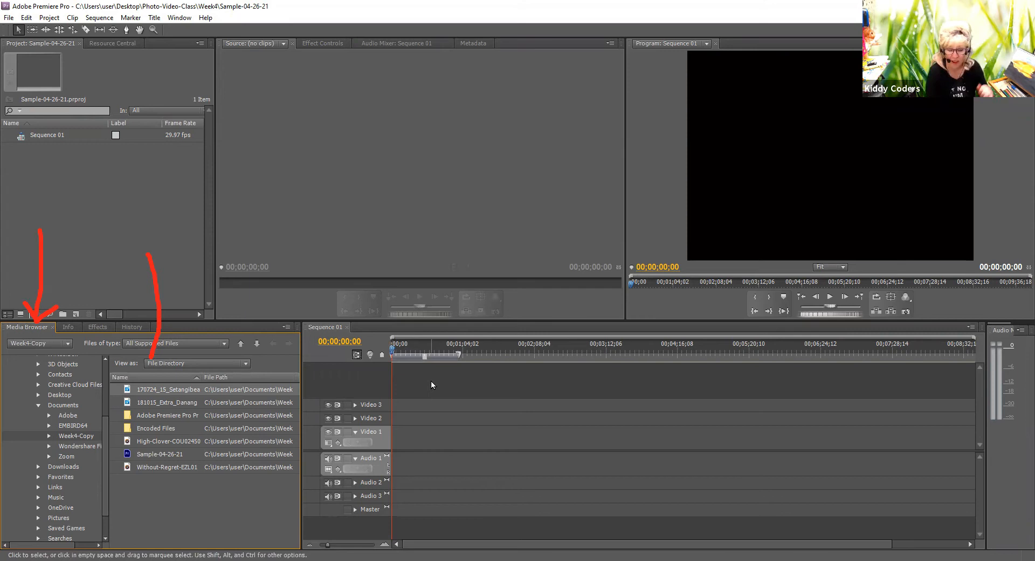
- Load the 170724_15_Setangibeach clip from the Week4-Copy folder into the Source Monitor and play it, pausing at 00;25;44;07
{"action": "double_click", "coordinate": [147, 389]}
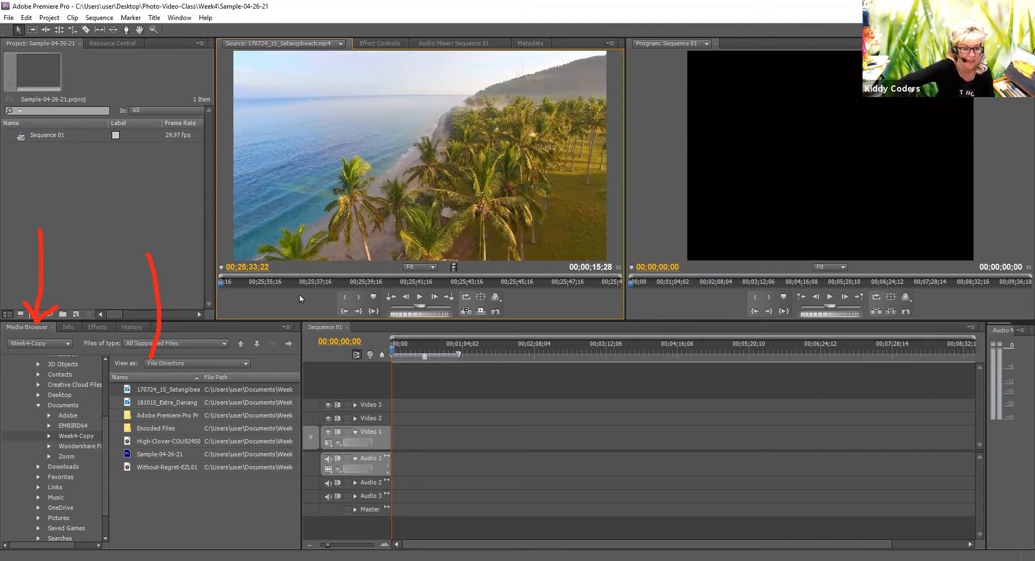
{"action": "left_click", "coordinate": [420, 297]}
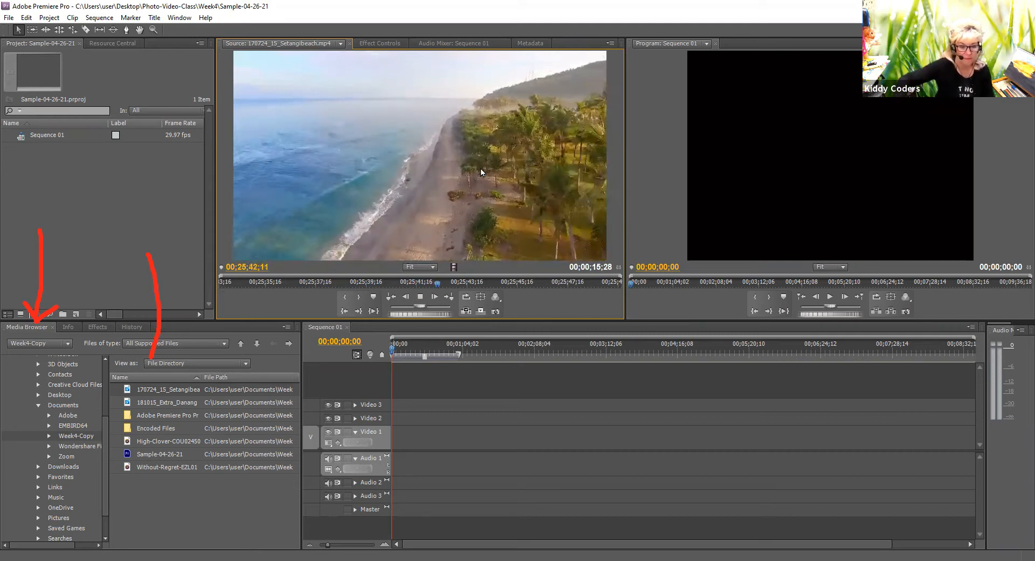
{"action": "key", "text": "space"}
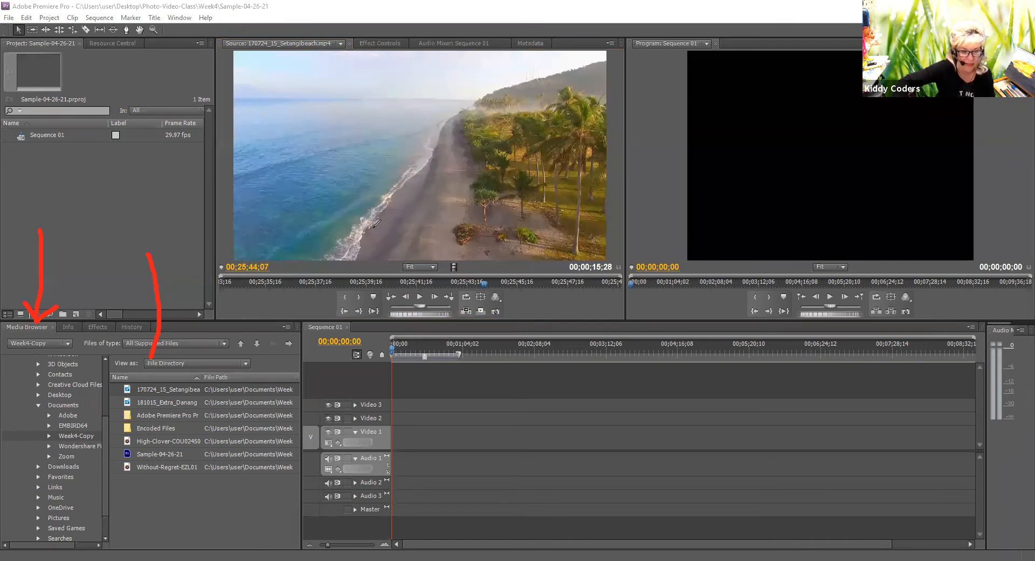
- Draw two red arrows pointing down to either end of the Source Monitor's playback controls
{"action": "mouse_move", "coordinate": [386, 236]}
{"action": "left_mouse_down"}
{"action": "mouse_move", "coordinate": [382, 269]}
{"action": "mouse_move", "coordinate": [395, 276]}
{"action": "left_mouse_up"}
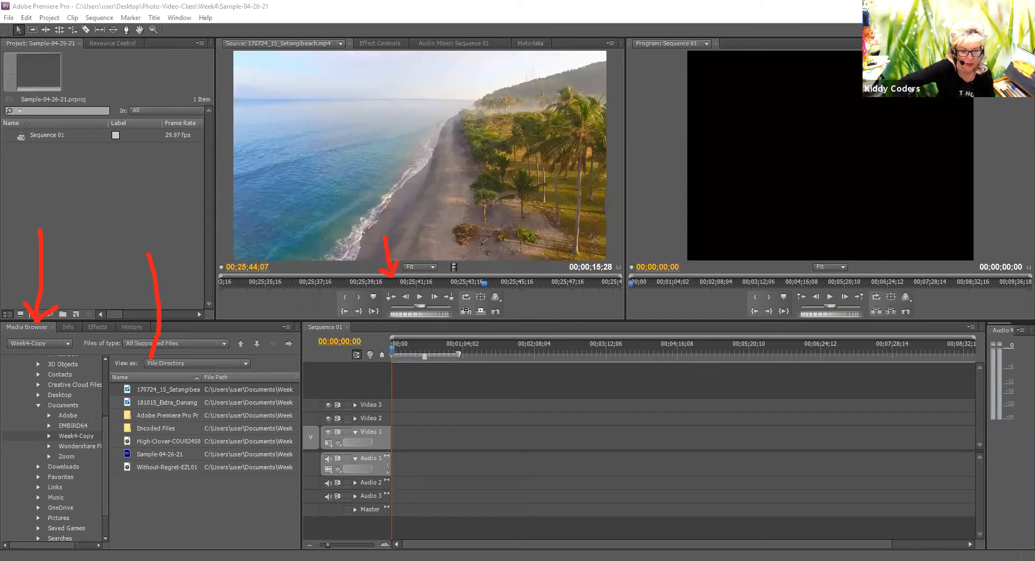
{"action": "left_click_drag", "start_coordinate": [462, 263], "coordinate": [474, 272]}
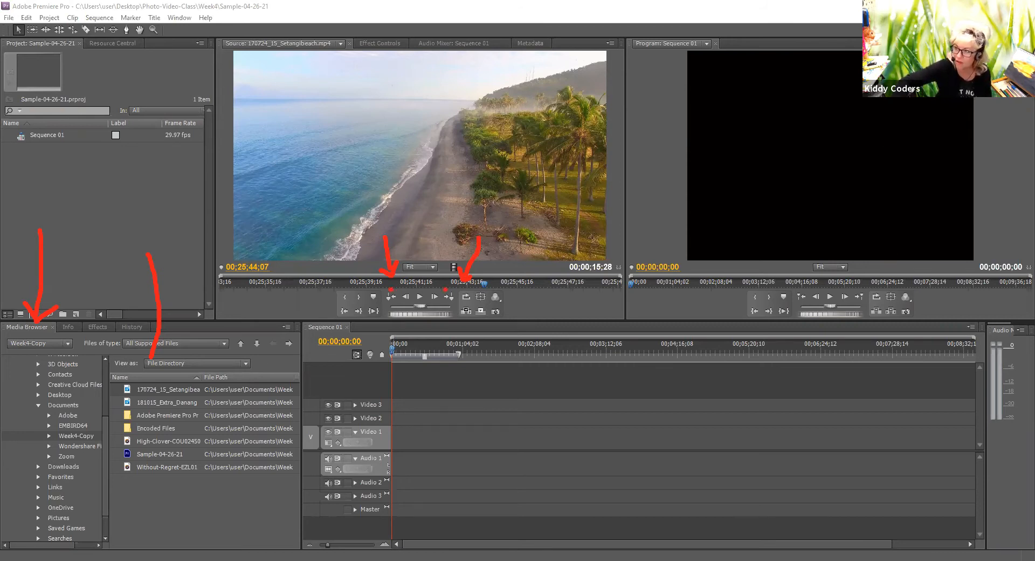
- Load the 181015_Extra_Danang clip into the Source Monitor and play it through to the end
{"action": "double_click", "coordinate": [155, 407]}
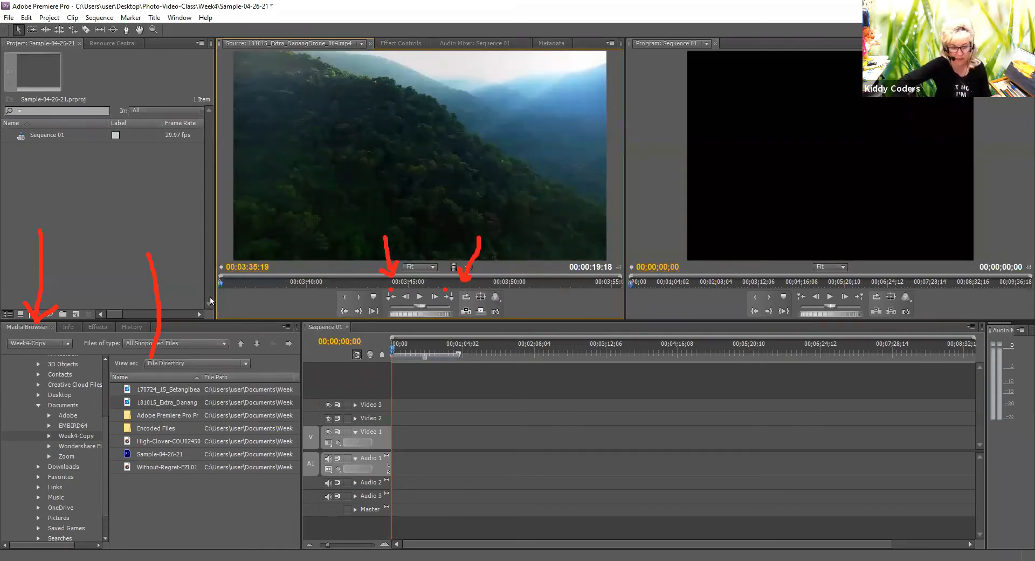
{"action": "left_click", "coordinate": [420, 297]}
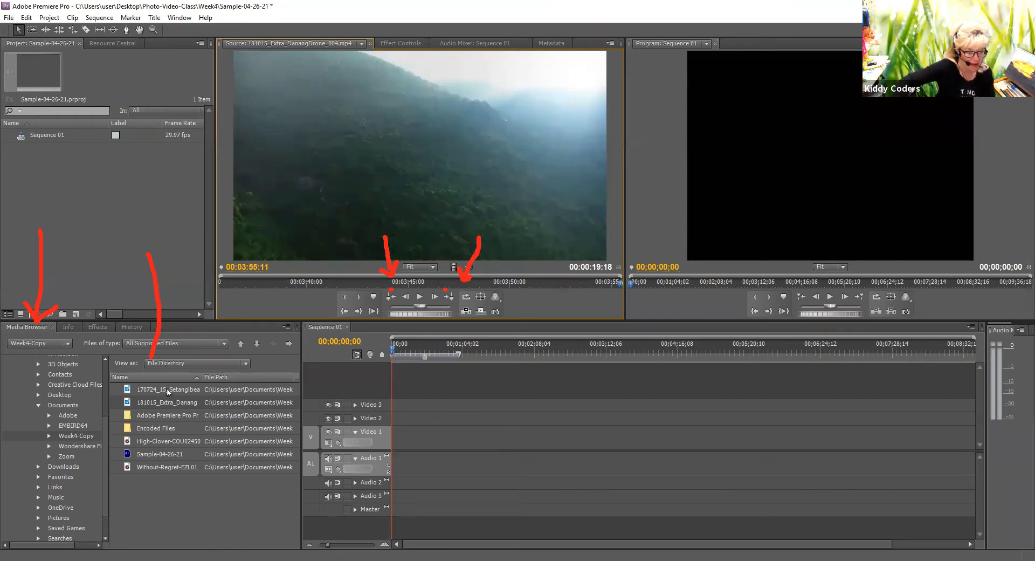
- Look at the Source Monitor's list of opened clips and mark its dropdown with a red arrow
{"action": "left_click", "coordinate": [362, 45]}
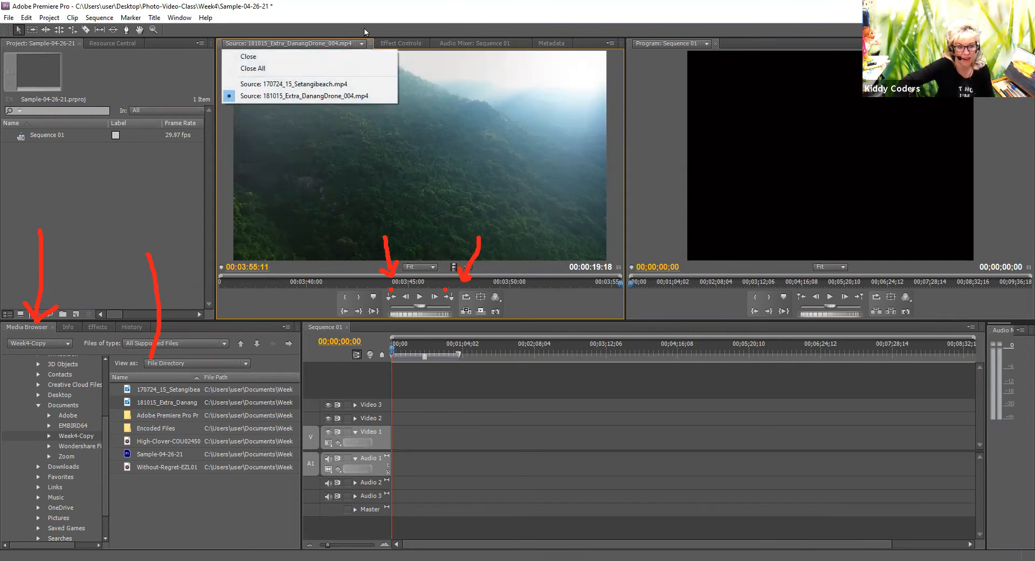
{"action": "left_click", "coordinate": [338, 46]}
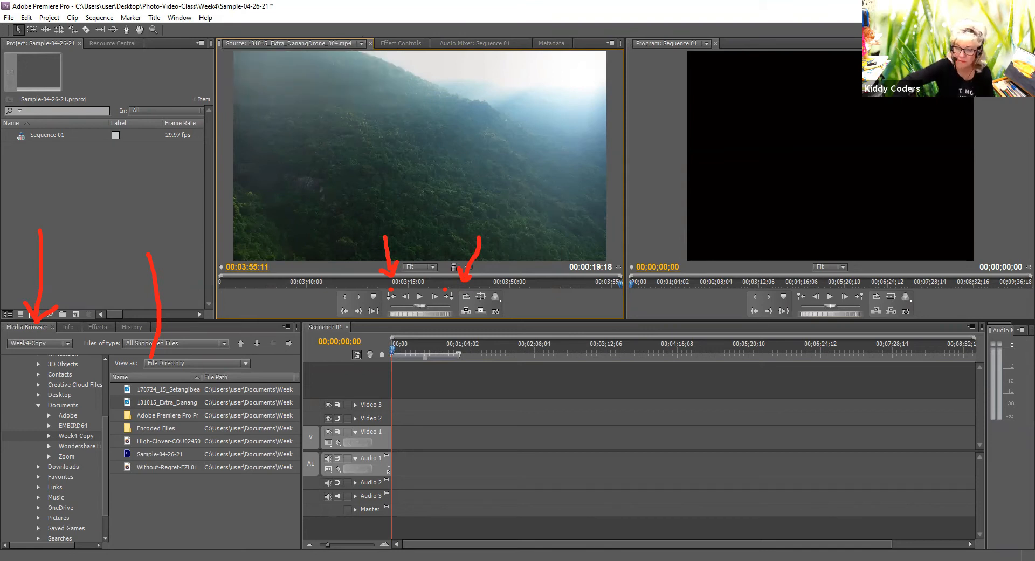
{"action": "mouse_move", "coordinate": [373, 84]}
{"action": "left_mouse_down"}
{"action": "mouse_move", "coordinate": [369, 49]}
{"action": "mouse_move", "coordinate": [376, 56]}
{"action": "left_mouse_up"}
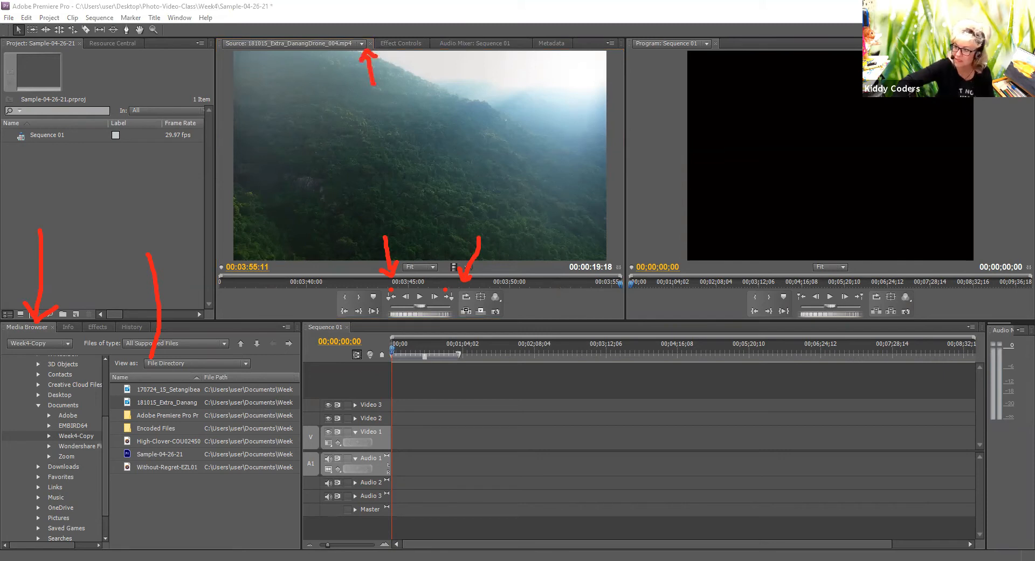
- Switch the Source Monitor back to 170724_15_Setangibeach.mp4 and check the options in its clip list
{"action": "left_click", "coordinate": [362, 44]}
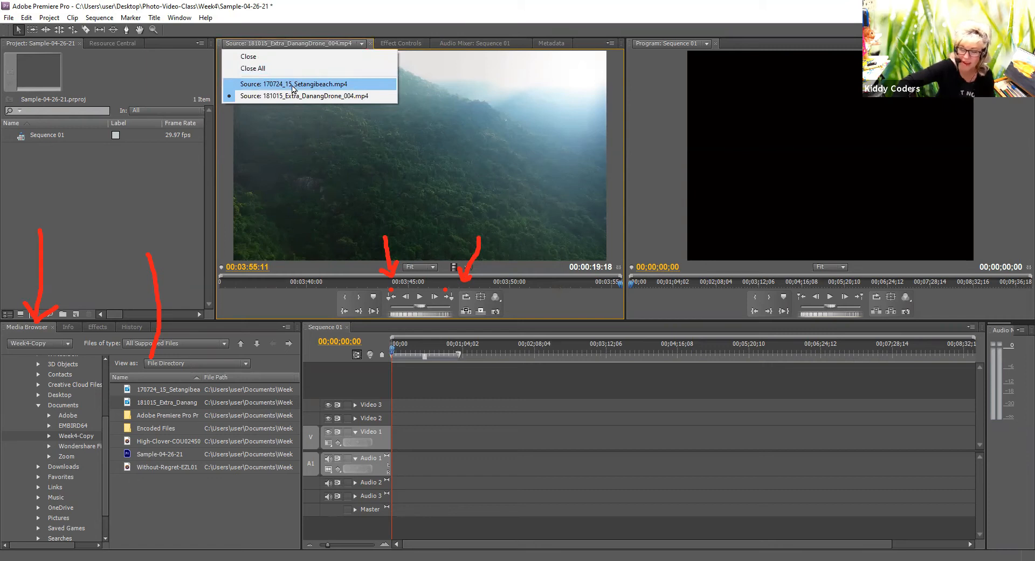
{"action": "left_click", "coordinate": [292, 86]}
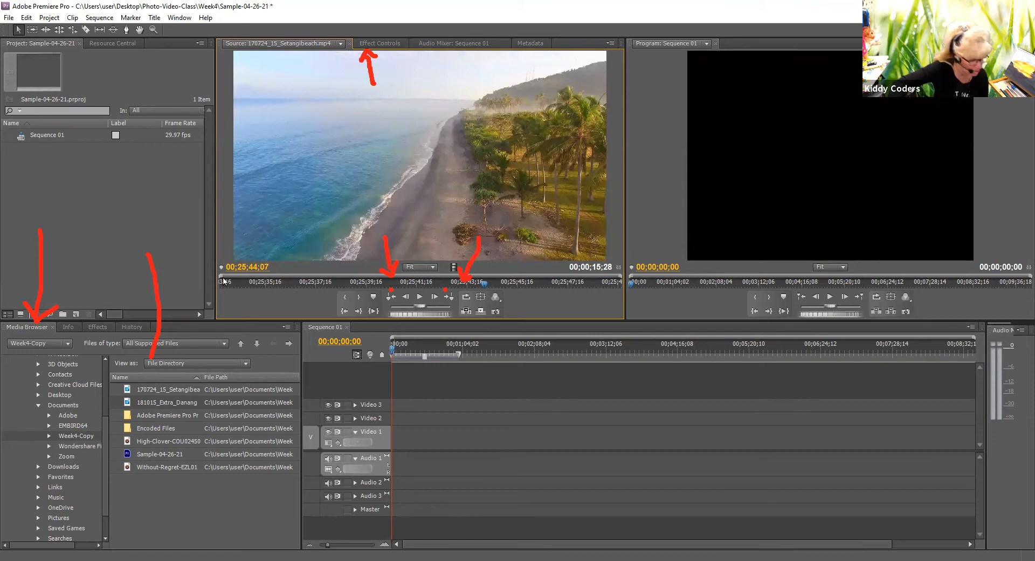
{"action": "left_click", "coordinate": [341, 43]}
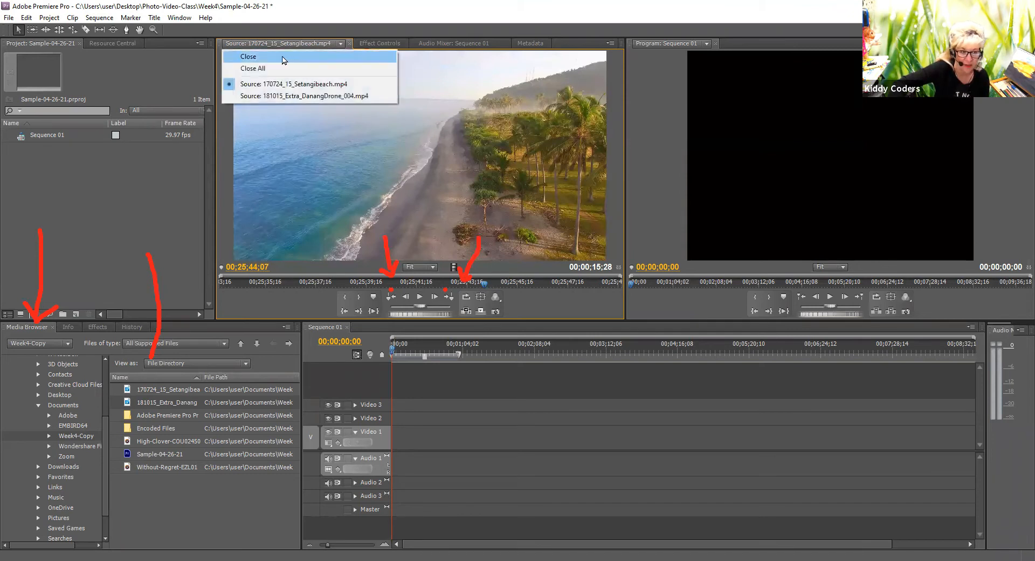
{"action": "left_click", "coordinate": [340, 45]}
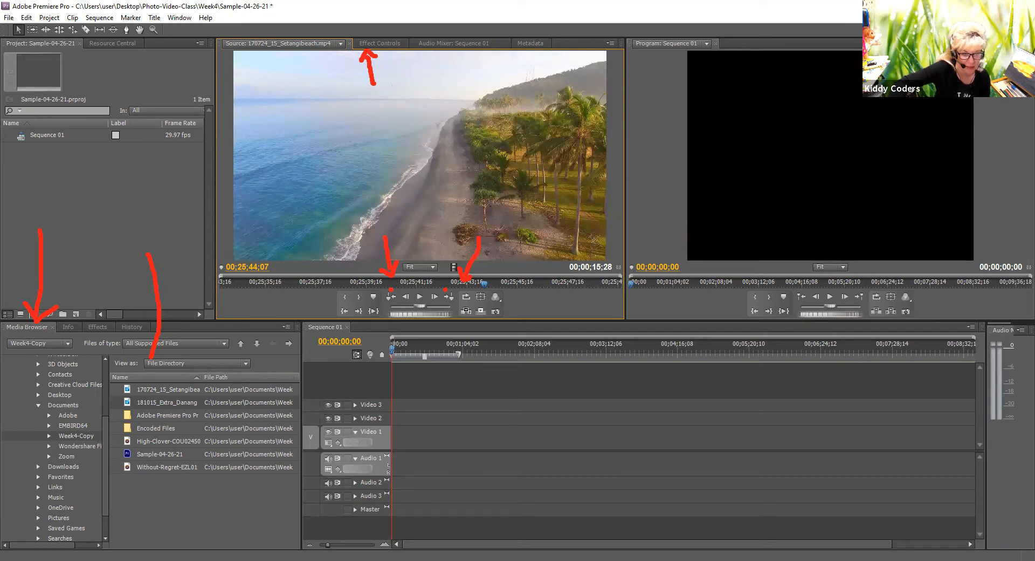
- Play part of the beach clip, scrub through it from 00;25;45;16, and return the playhead to the clip's start
{"action": "mouse_move", "coordinate": [221, 276]}
{"action": "left_mouse_down"}
{"action": "mouse_move", "coordinate": [346, 276]}
{"action": "mouse_move", "coordinate": [221, 276]}
{"action": "left_mouse_up"}
{"action": "left_click", "coordinate": [341, 280]}
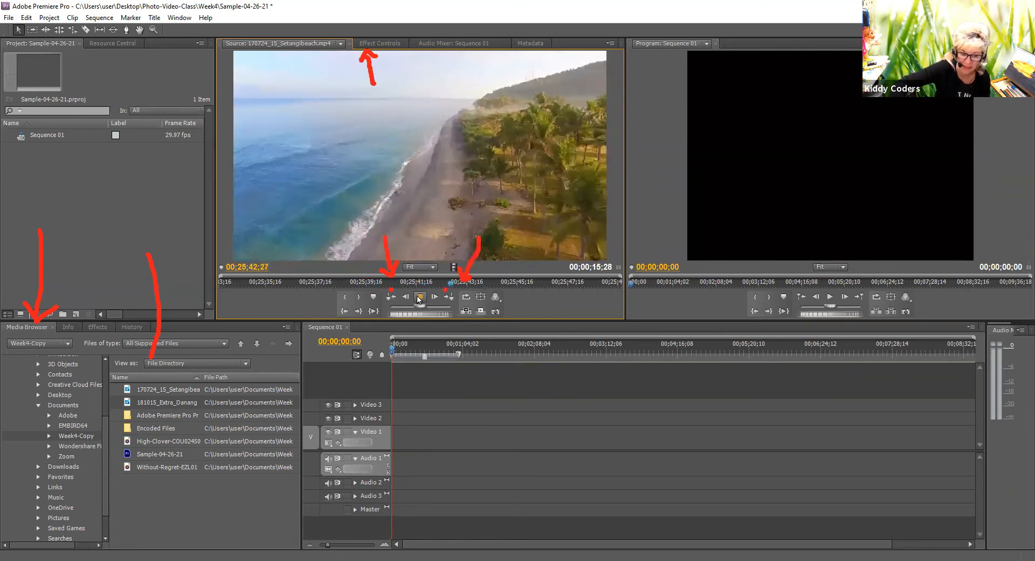
{"action": "left_click", "coordinate": [419, 297]}
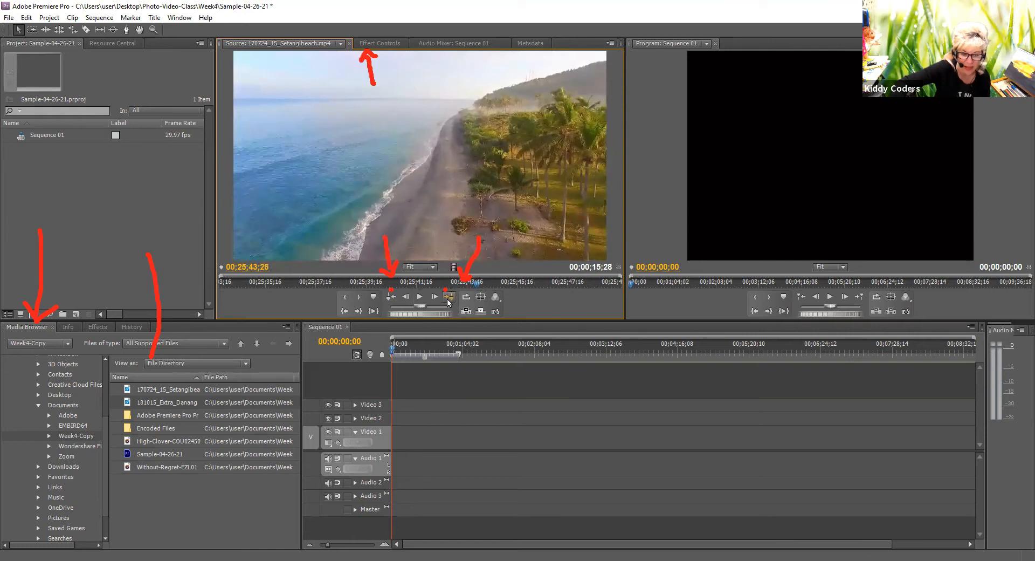
{"action": "left_click", "coordinate": [516, 285]}
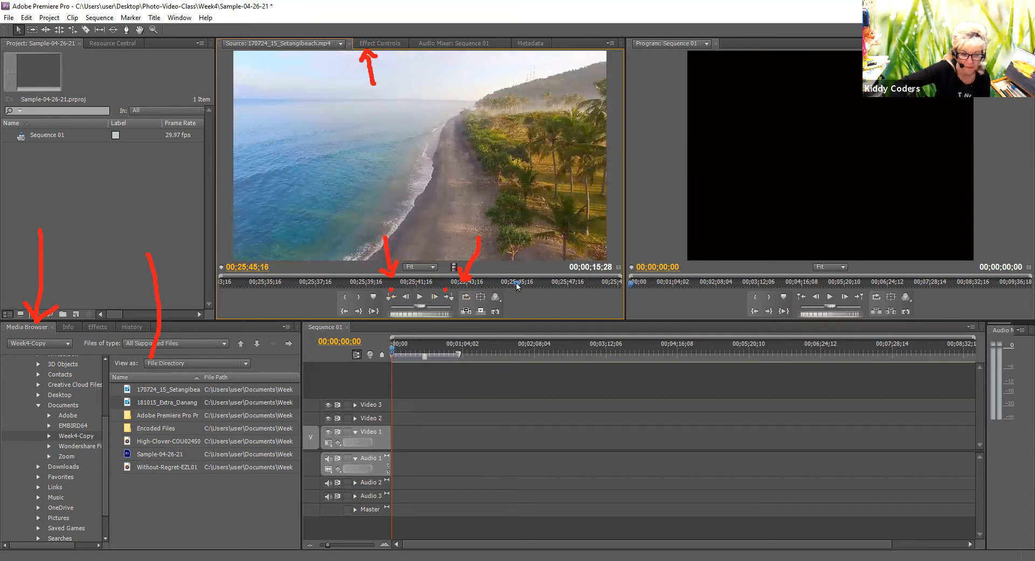
{"action": "left_click_drag", "start_coordinate": [516, 284], "coordinate": [222, 277]}
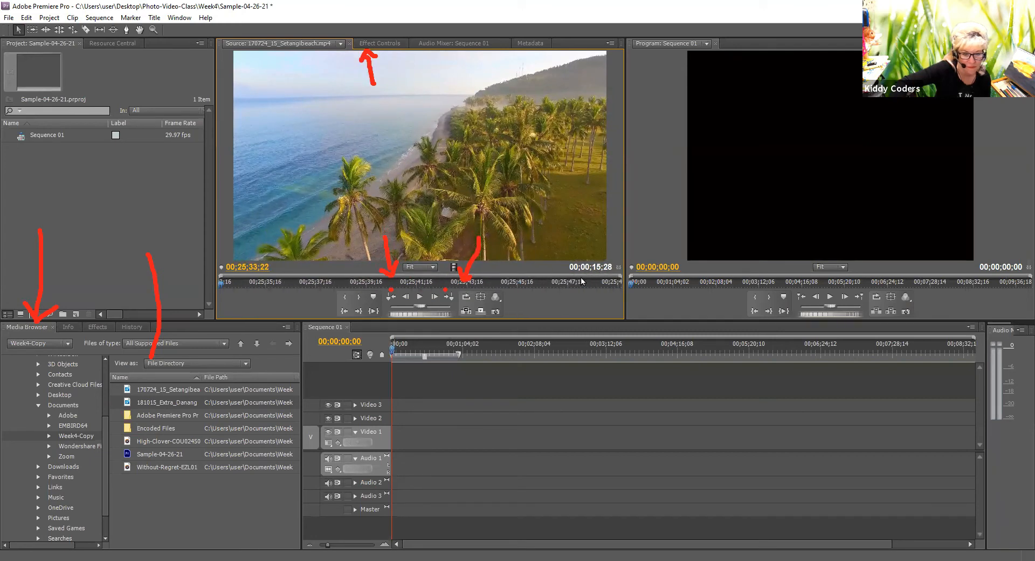
{"action": "mouse_move", "coordinate": [620, 276]}
{"action": "left_mouse_down"}
{"action": "mouse_move", "coordinate": [237, 276]}
{"action": "mouse_move", "coordinate": [615, 276]}
{"action": "left_mouse_up"}
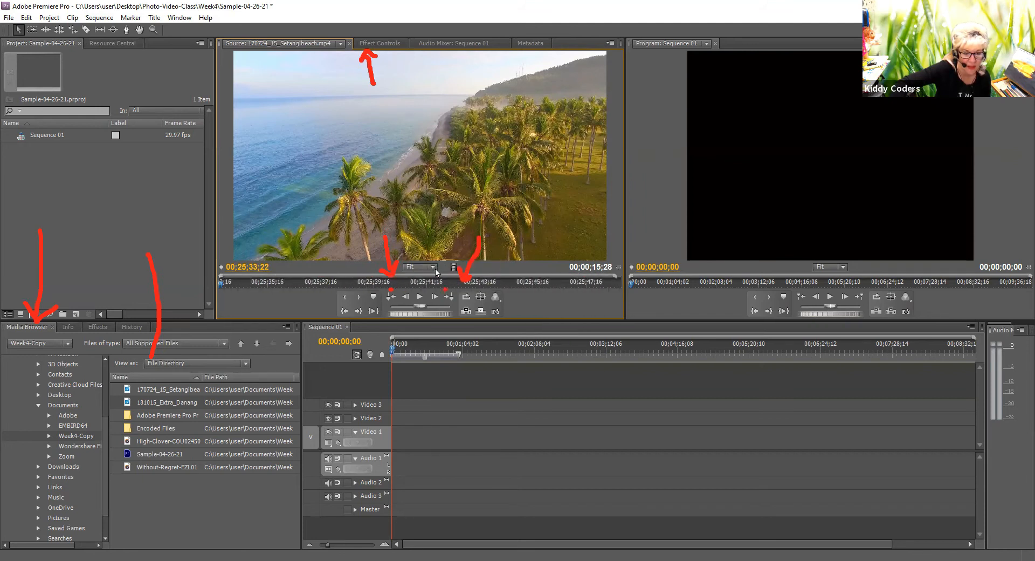
- Preview the Source Monitor at 100%, 25% and 10% magnification and restore it to Fit
{"action": "left_click", "coordinate": [418, 267]}
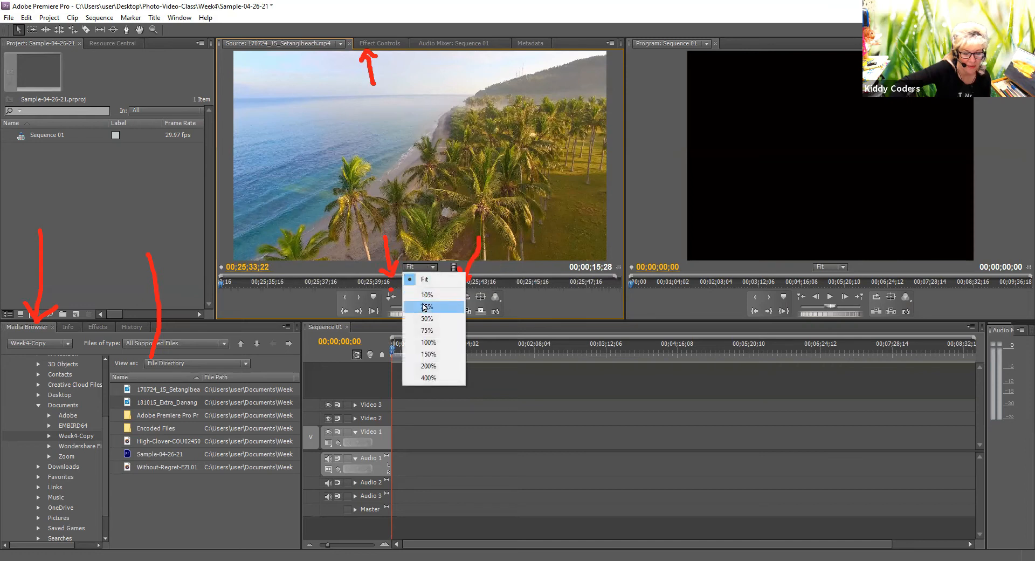
{"action": "left_click", "coordinate": [424, 342]}
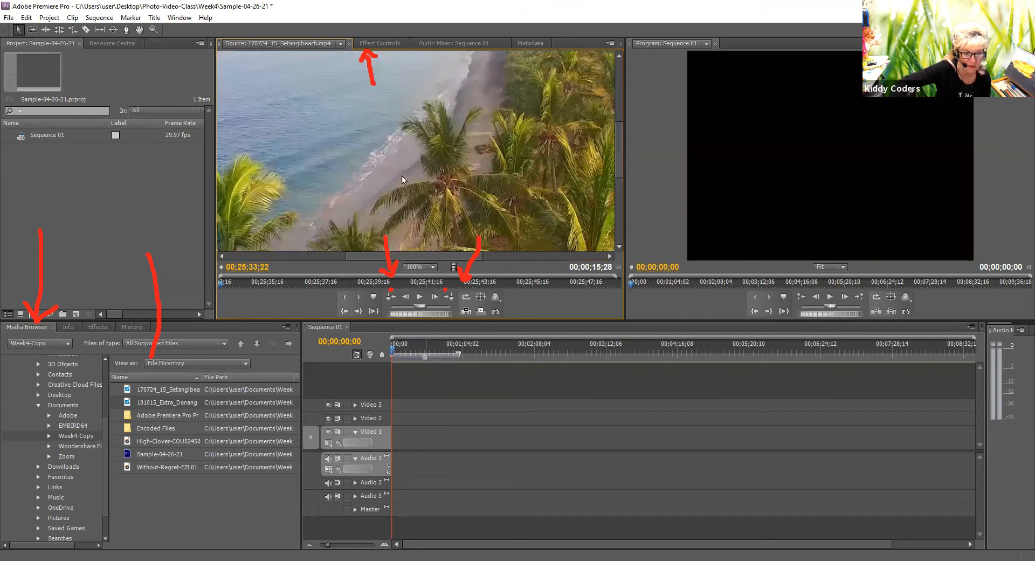
{"action": "left_click", "coordinate": [434, 267]}
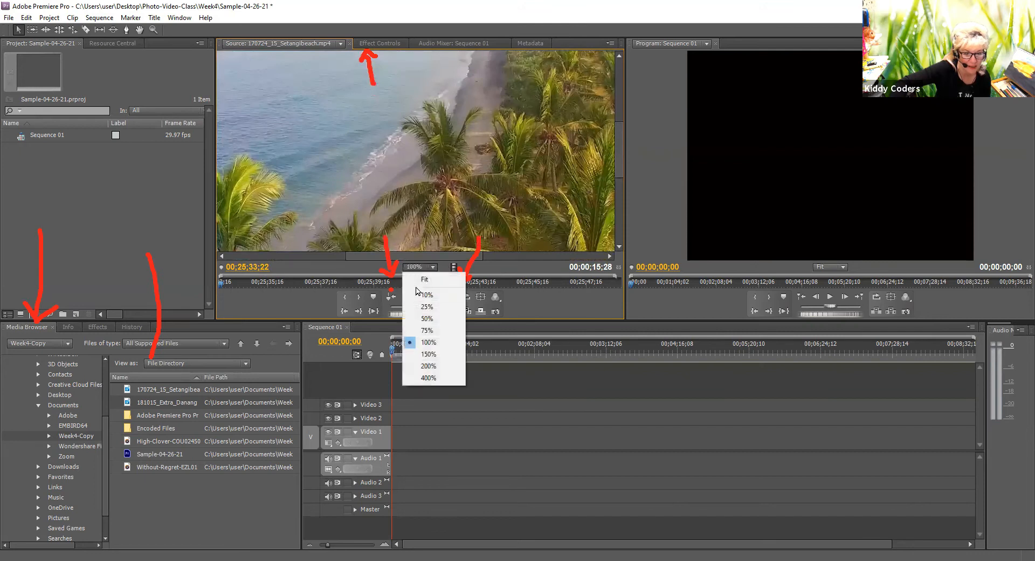
{"action": "left_click", "coordinate": [439, 307]}
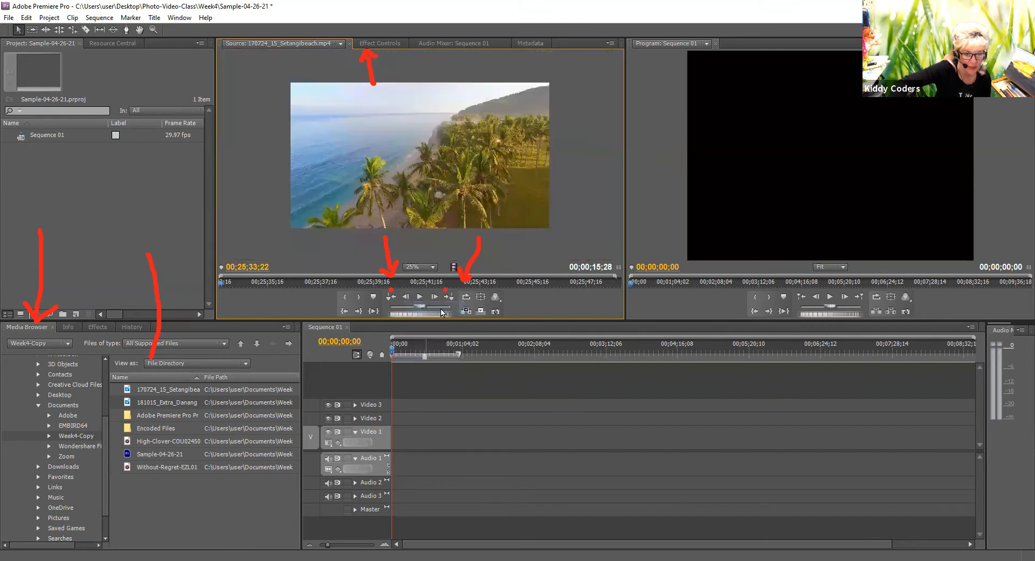
{"action": "left_click", "coordinate": [431, 268]}
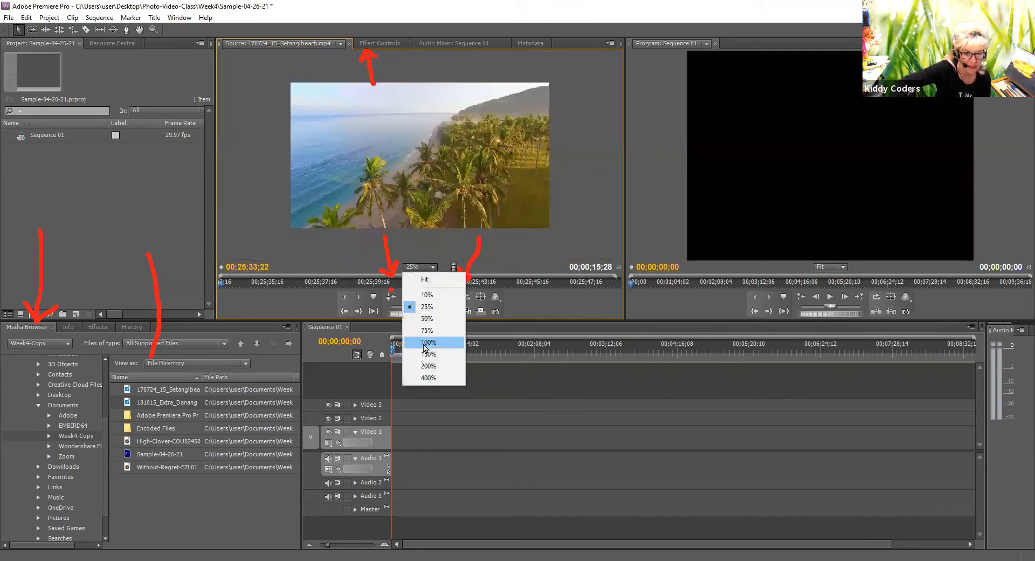
{"action": "left_click", "coordinate": [427, 294]}
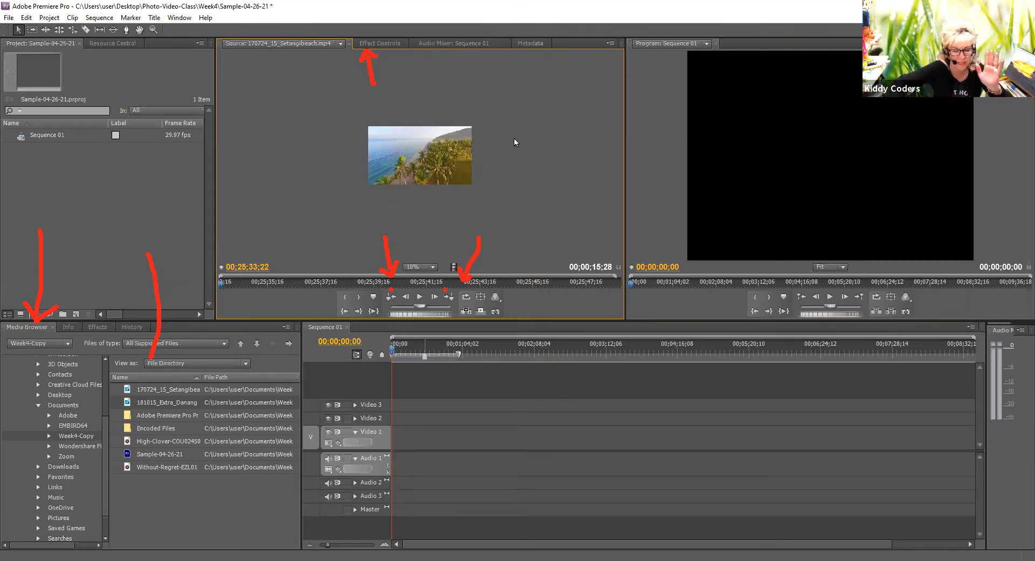
{"action": "left_click", "coordinate": [433, 267]}
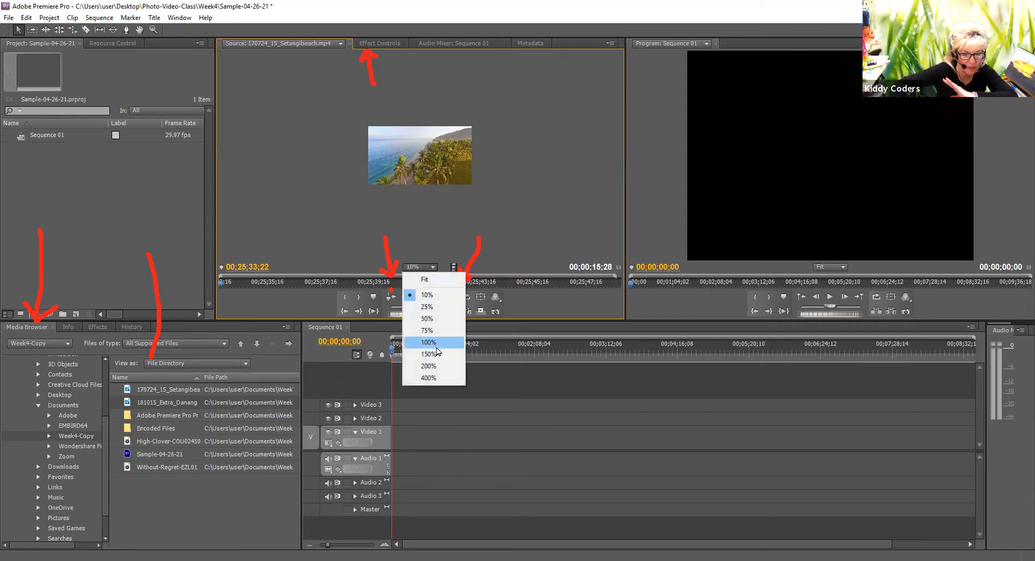
{"action": "left_click", "coordinate": [425, 280]}
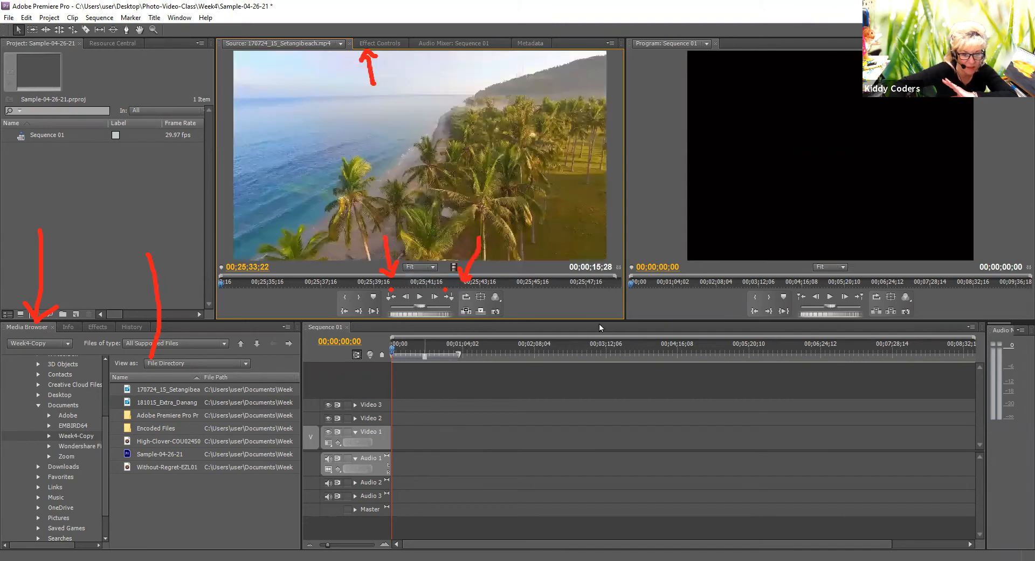
- Resize the workspace panels to enlarge the timeline area and slightly narrow the Source Monitor
{"action": "left_click_drag", "start_coordinate": [591, 321], "coordinate": [580, 232]}
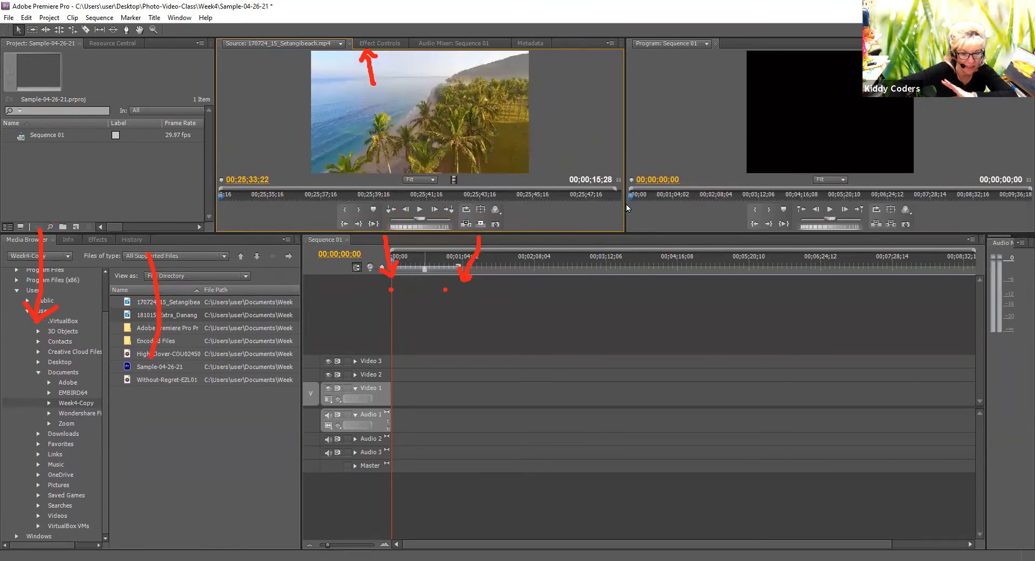
{"action": "left_click_drag", "start_coordinate": [626, 207], "coordinate": [647, 216]}
{"action": "left_click_drag", "start_coordinate": [567, 232], "coordinate": [554, 315]}
{"action": "left_click_drag", "start_coordinate": [554, 329], "coordinate": [554, 285]}
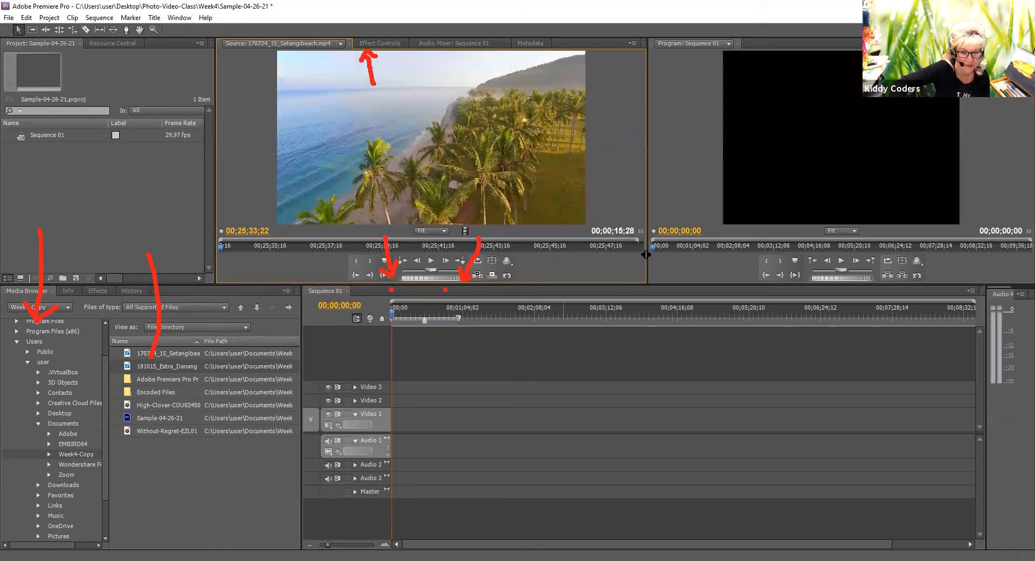
{"action": "left_click_drag", "start_coordinate": [649, 254], "coordinate": [623, 255]}
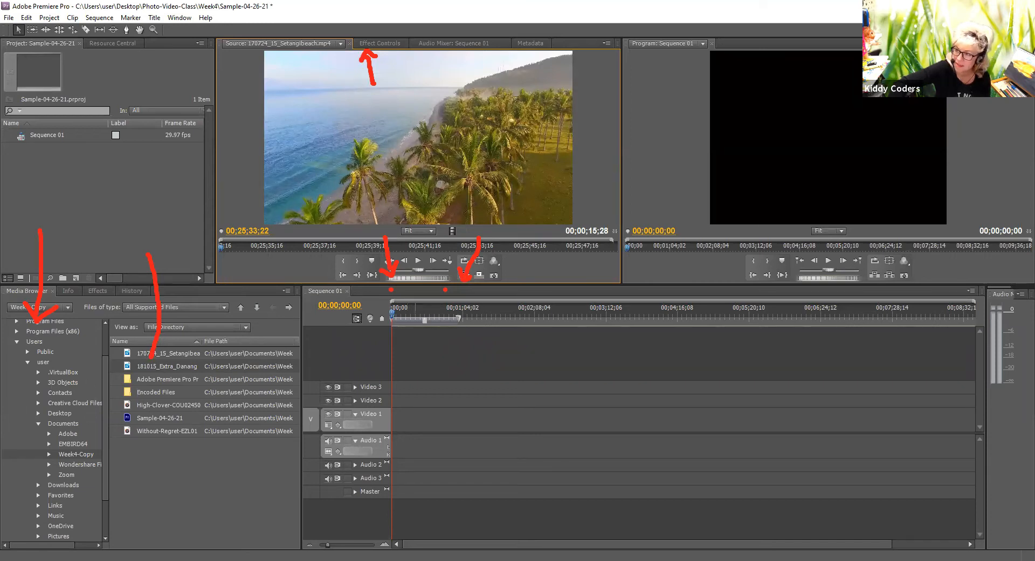
- Remove all the red annotation marks from the screen
{"action": "key", "text": "ctrl+z"}
{"action": "key", "text": "ctrl+z"}
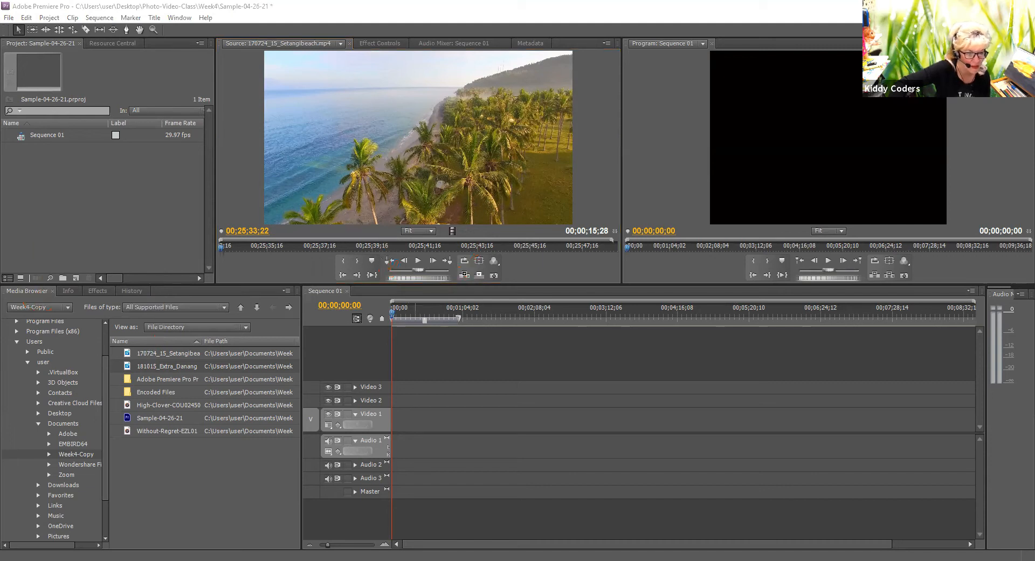
- Add the 170724_15_Setangibeach clip to the start of Sequence 01 and place it on the Video 1 track
{"action": "left_click", "coordinate": [165, 353]}
{"action": "left_click_drag", "start_coordinate": [163, 354], "coordinate": [453, 330]}
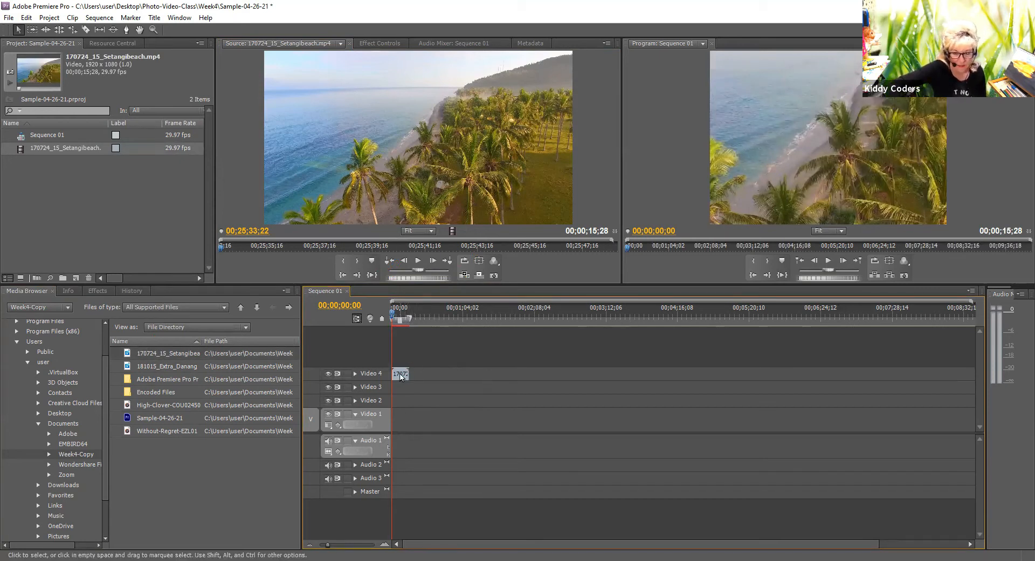
{"action": "left_click_drag", "start_coordinate": [404, 420], "coordinate": [405, 419]}
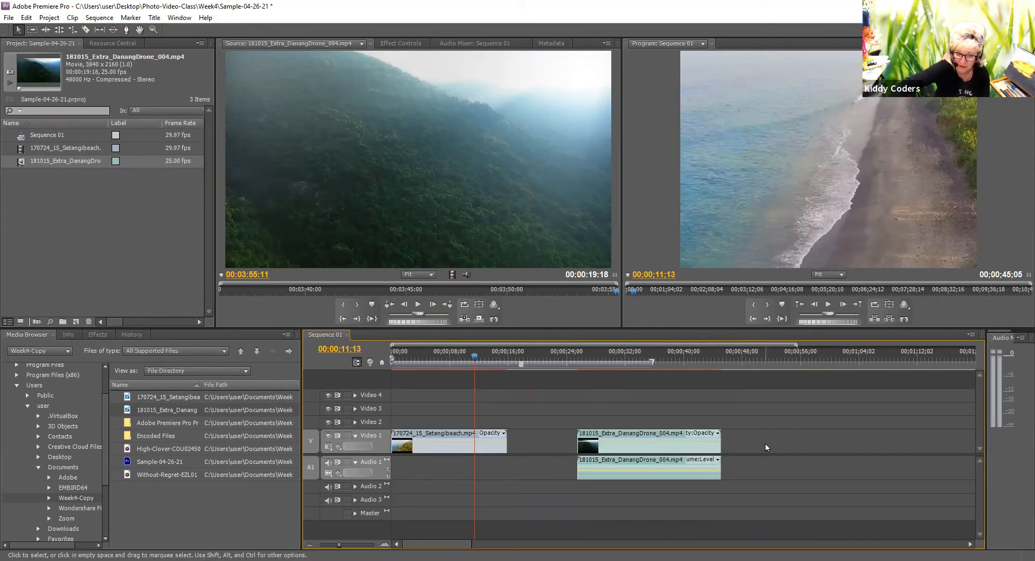
- Move the 181015_Extra_DanangDrone_004.mp4 clip and its audio in Sequence 01 directly against the end of the beach clip
{"action": "left_click_drag", "start_coordinate": [649, 419], "coordinate": [690, 460]}
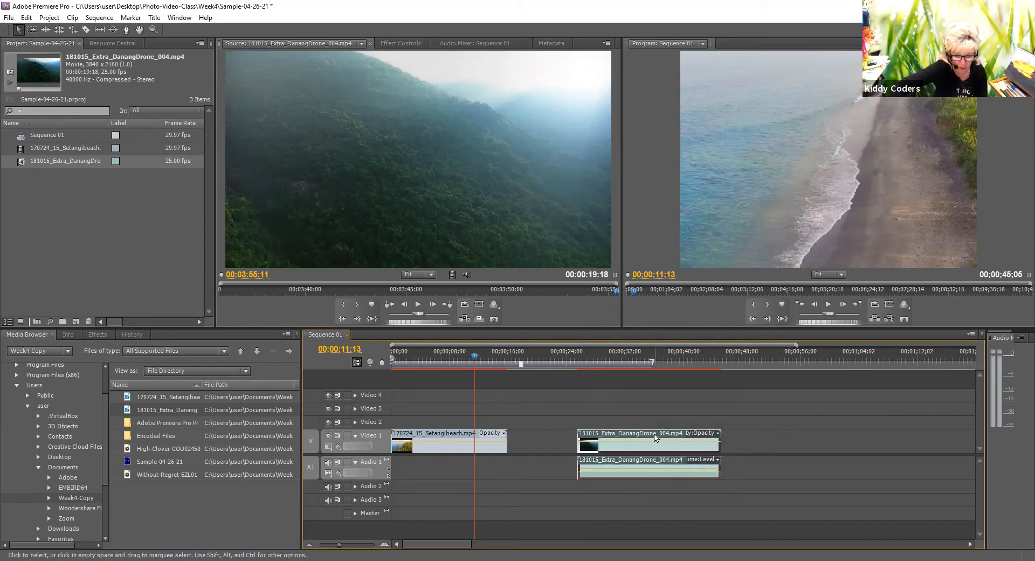
{"action": "left_click_drag", "start_coordinate": [582, 438], "coordinate": [513, 438]}
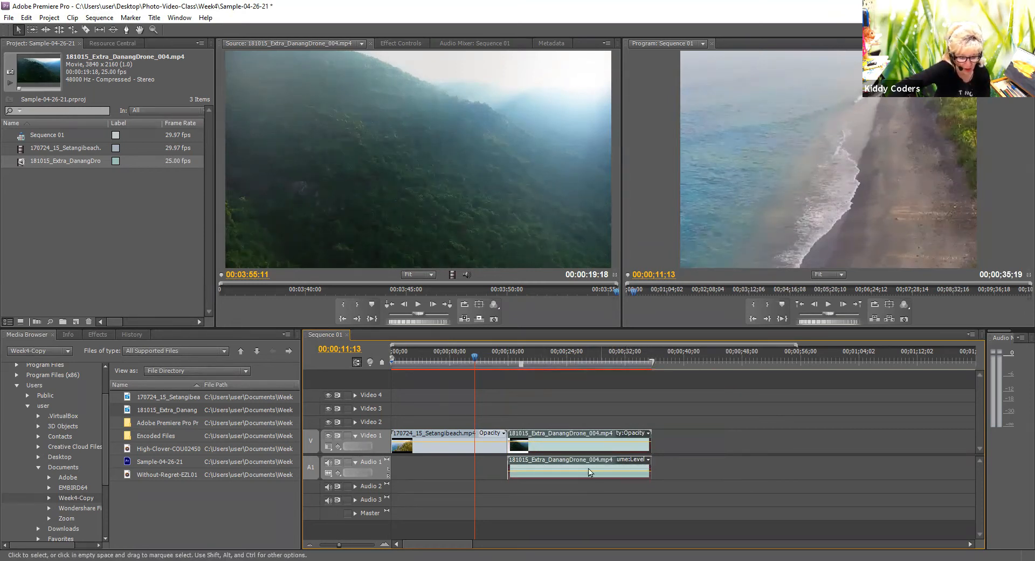
- Clear the 181015_Extra_DanangDrone_004.mp4 clip and its audio from Sequence 01, and undo the removal
{"action": "right_click", "coordinate": [553, 465]}
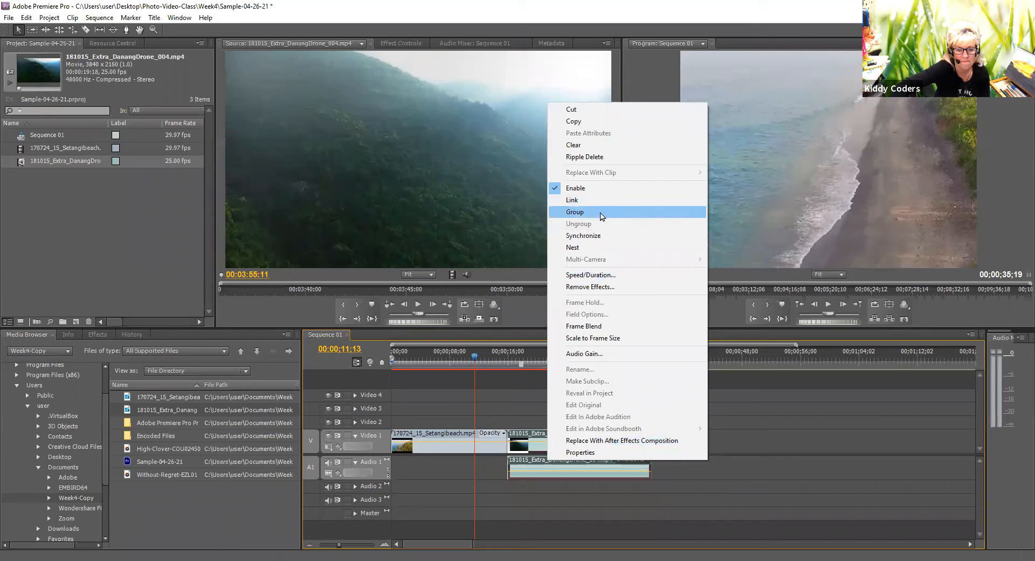
{"action": "left_click", "coordinate": [574, 145]}
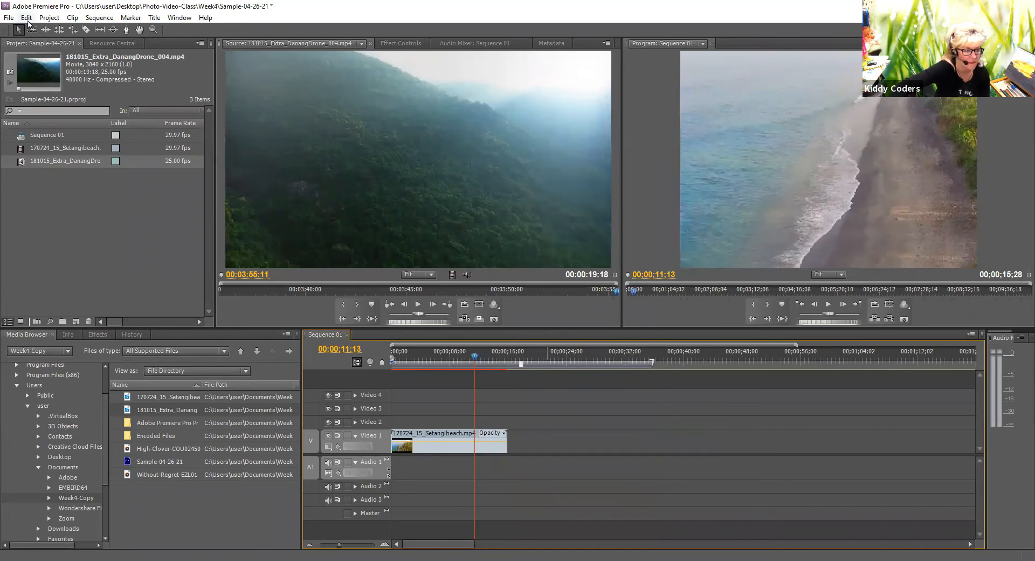
{"action": "left_click", "coordinate": [26, 17]}
{"action": "left_click", "coordinate": [43, 30]}
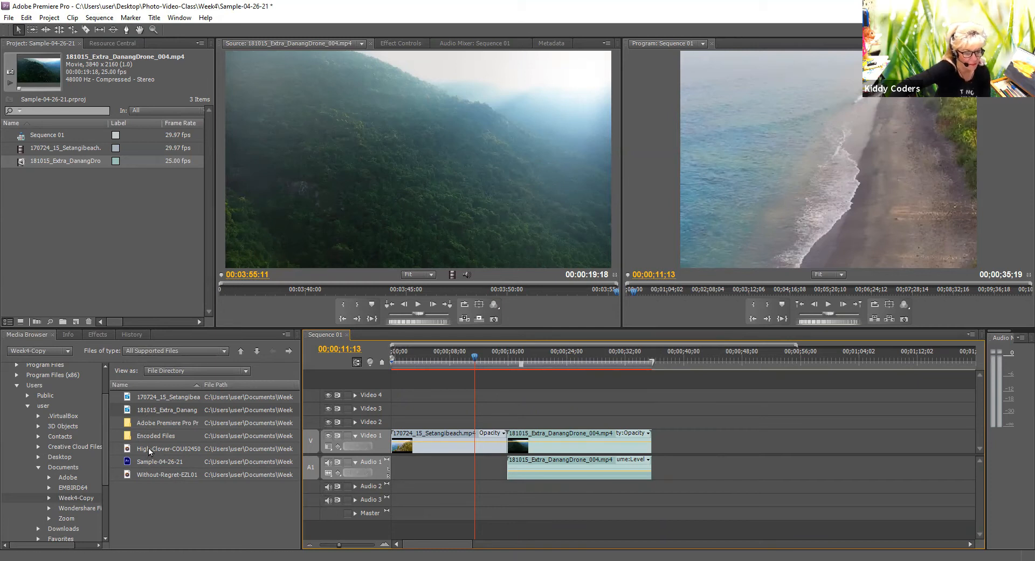
- Open High-Clover-COU024501.mp3 from the Week4-Copy folder in the Source Monitor and listen to parts of it
{"action": "left_click", "coordinate": [177, 449]}
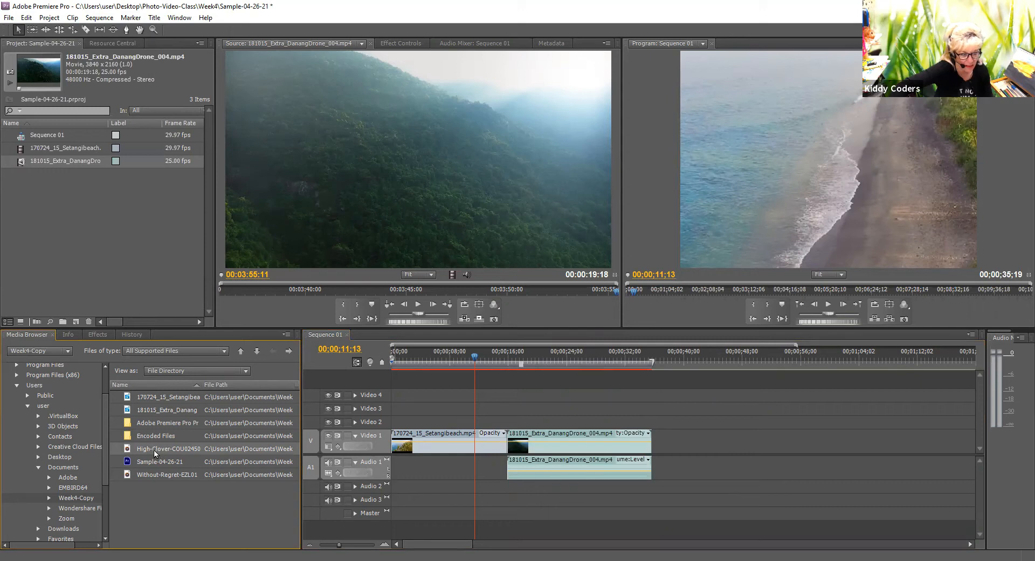
{"action": "double_click", "coordinate": [153, 449]}
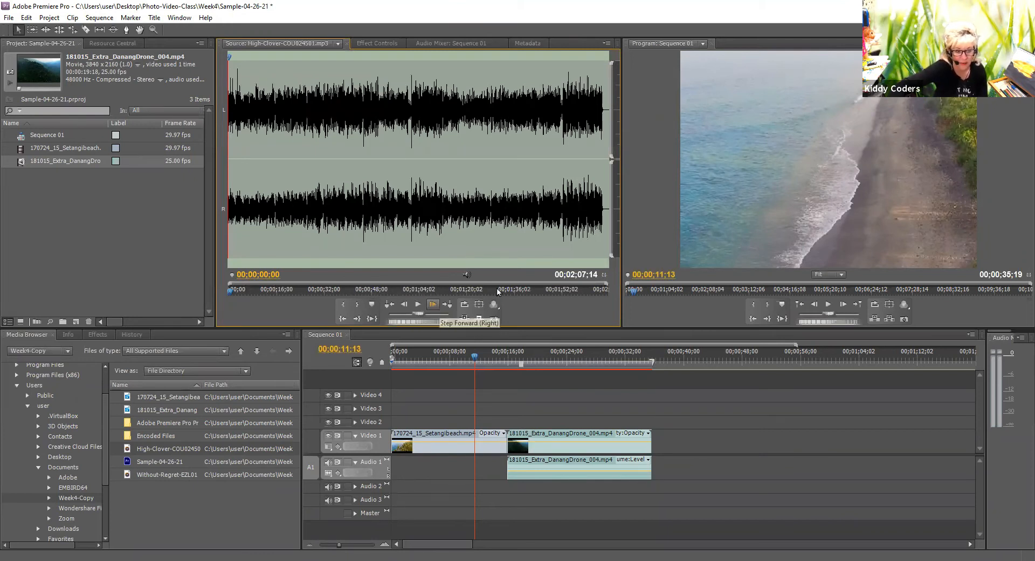
{"action": "left_click", "coordinate": [419, 305]}
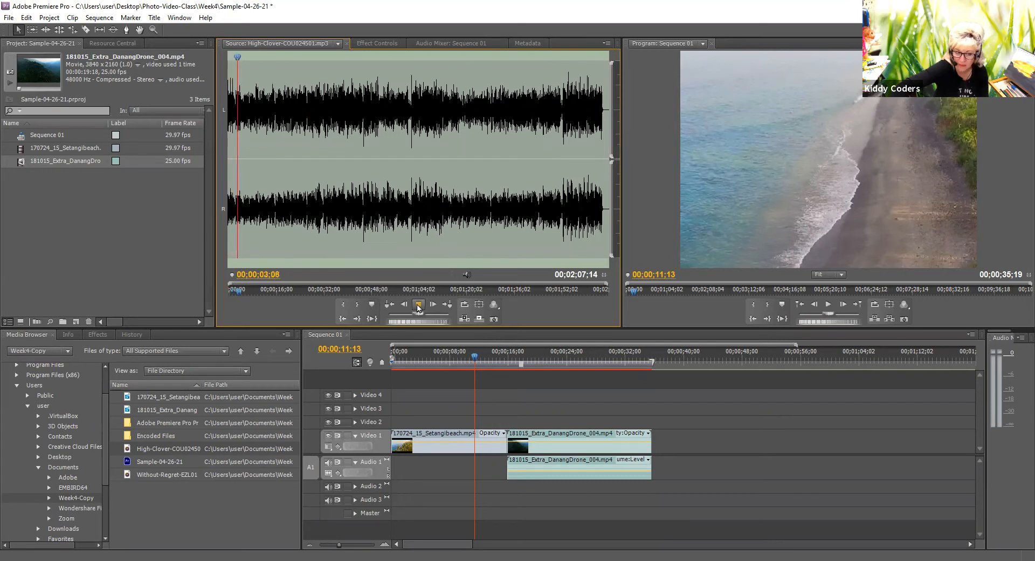
{"action": "left_click", "coordinate": [418, 305]}
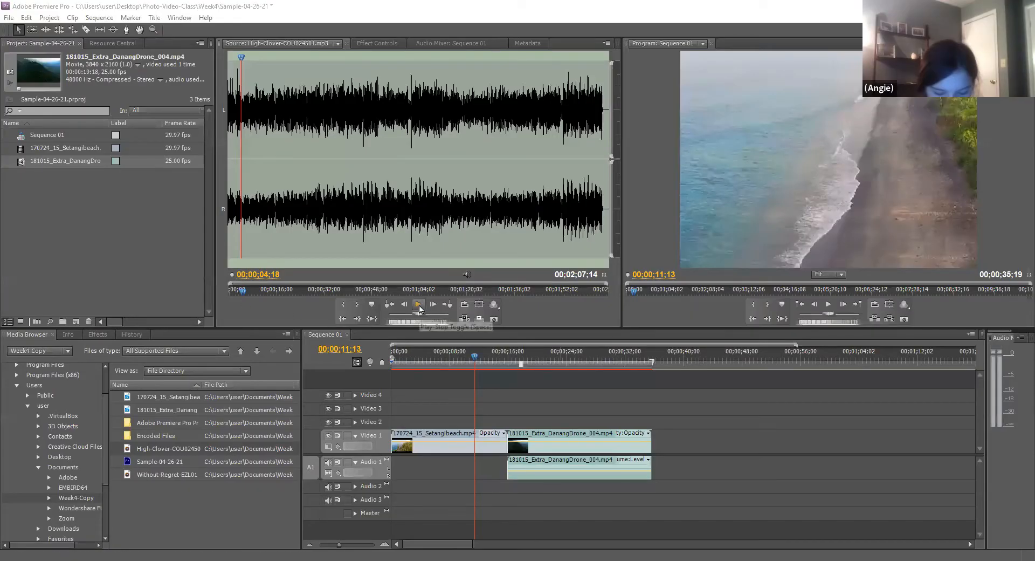
{"action": "left_click", "coordinate": [418, 306]}
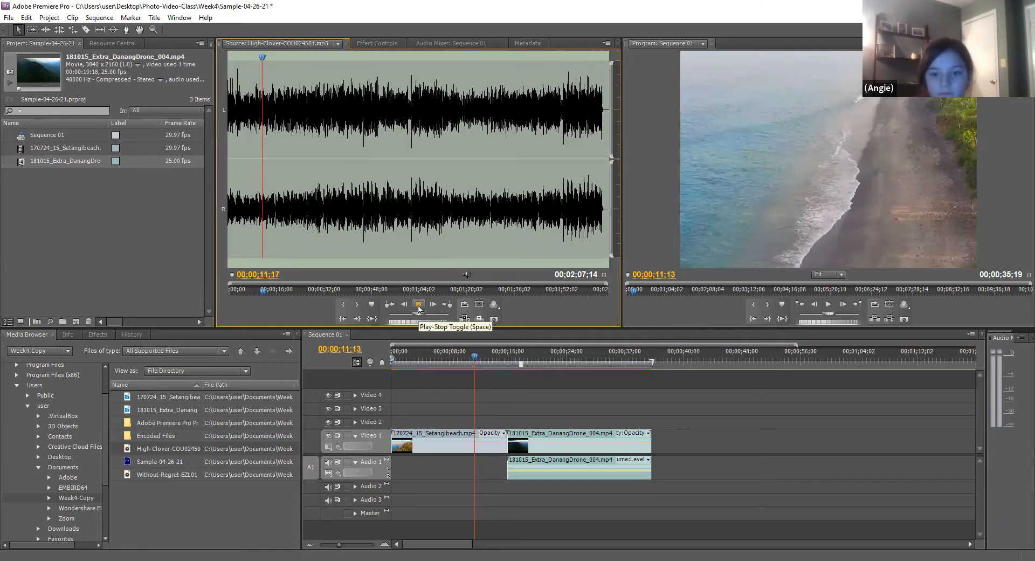
{"action": "left_click", "coordinate": [419, 305]}
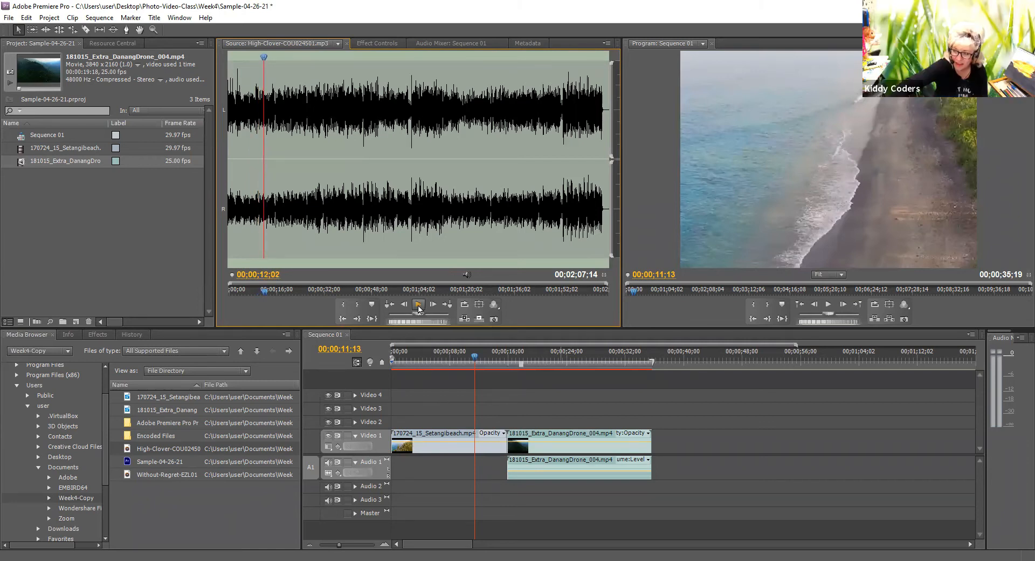
{"action": "left_click", "coordinate": [418, 305]}
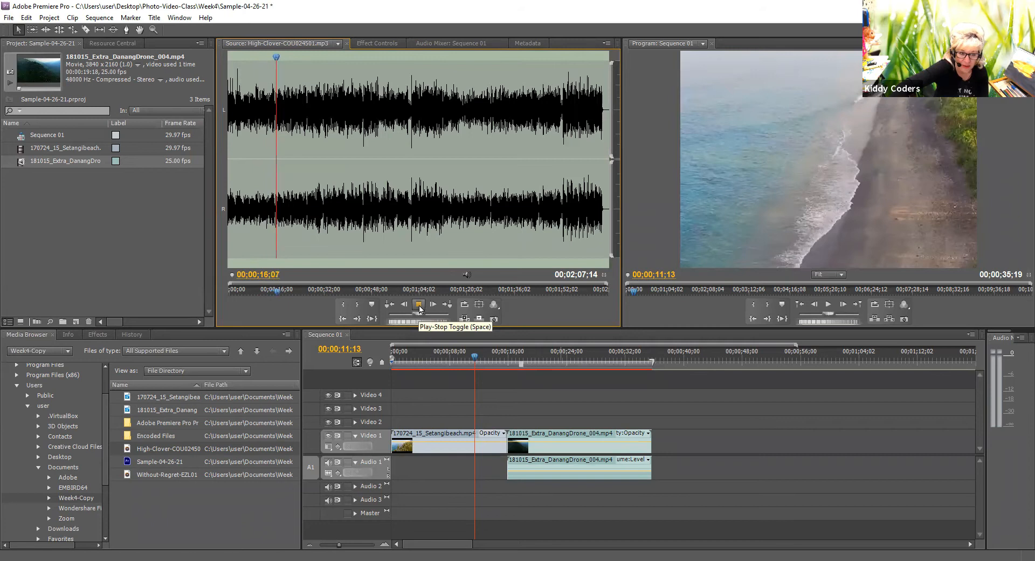
{"action": "left_click", "coordinate": [419, 305]}
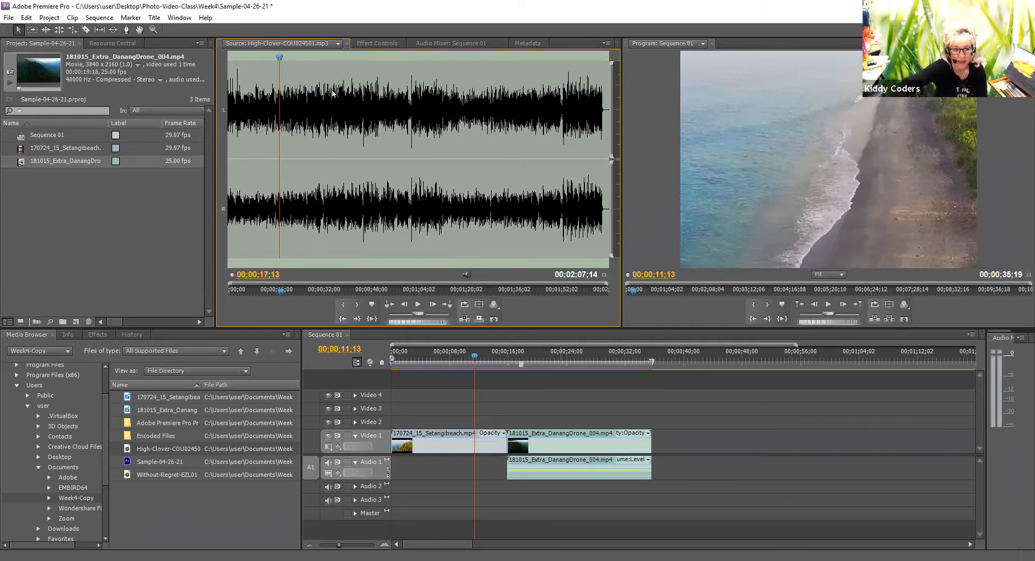
- Place High-Clover-COU024501.mp3 on the Audio 2 track at the start of Sequence 01
{"action": "left_click", "coordinate": [141, 450]}
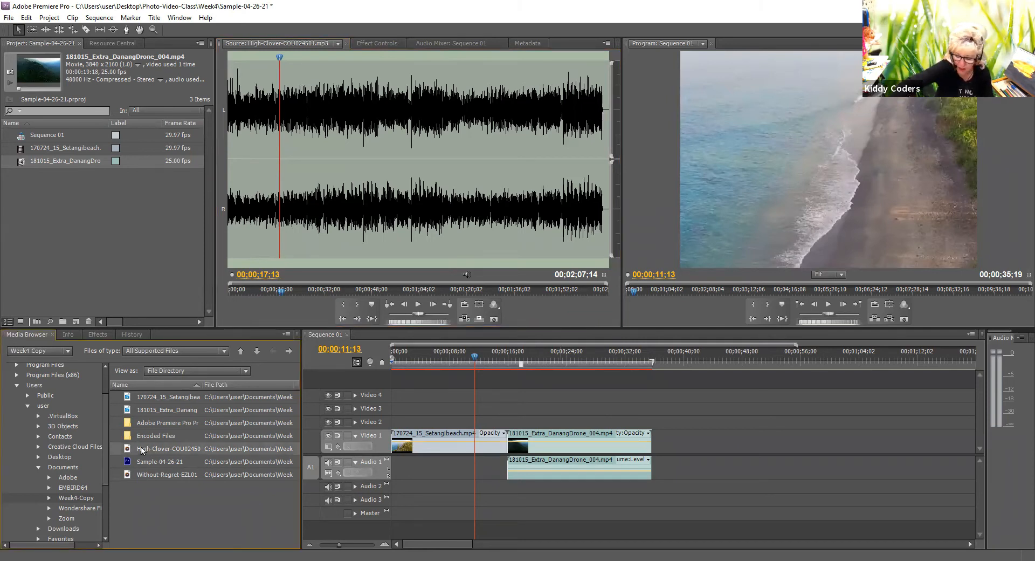
{"action": "left_click_drag", "start_coordinate": [142, 451], "coordinate": [392, 488]}
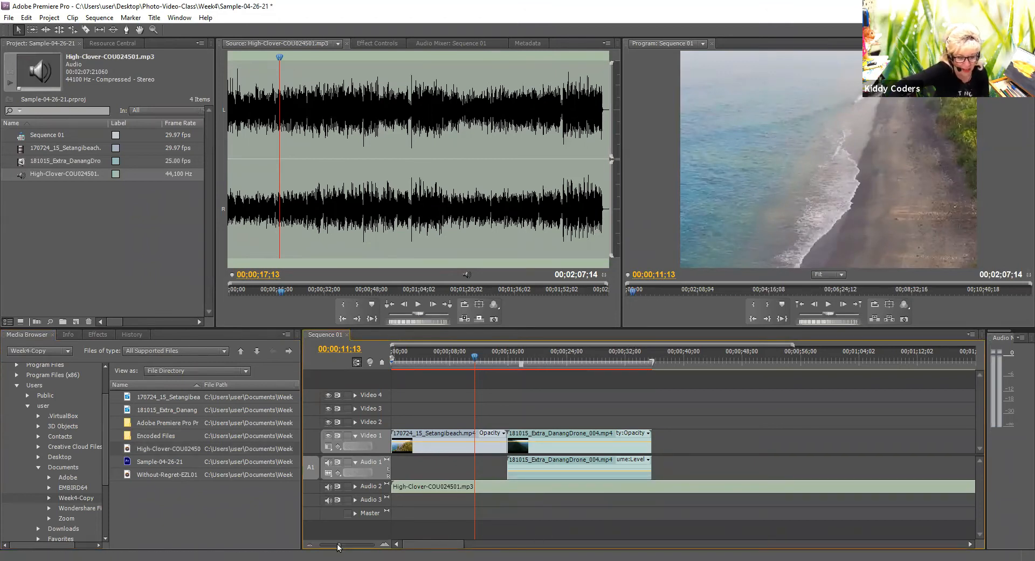
{"action": "left_click_drag", "start_coordinate": [340, 546], "coordinate": [336, 546]}
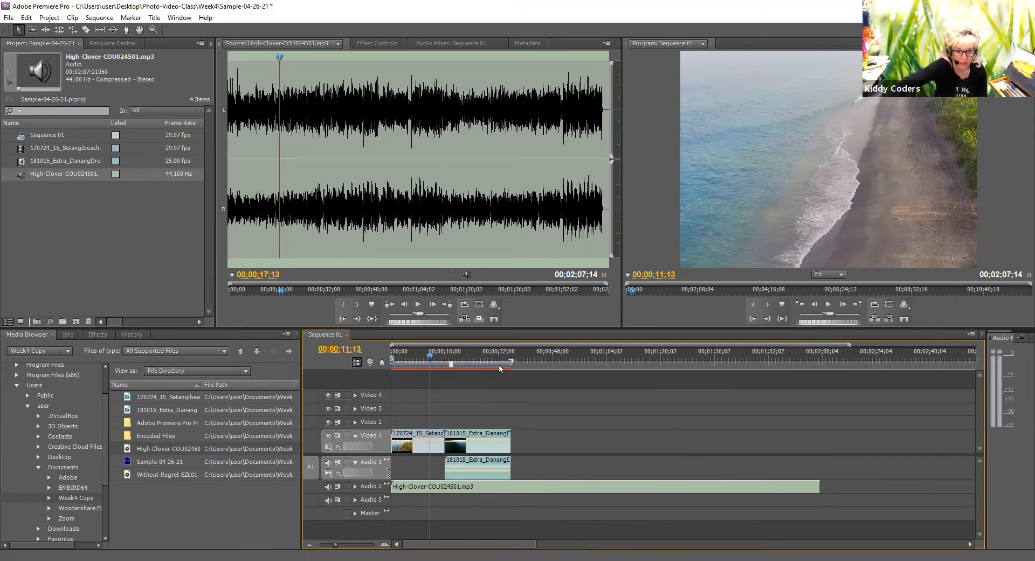
{"action": "mouse_move", "coordinate": [512, 367]}
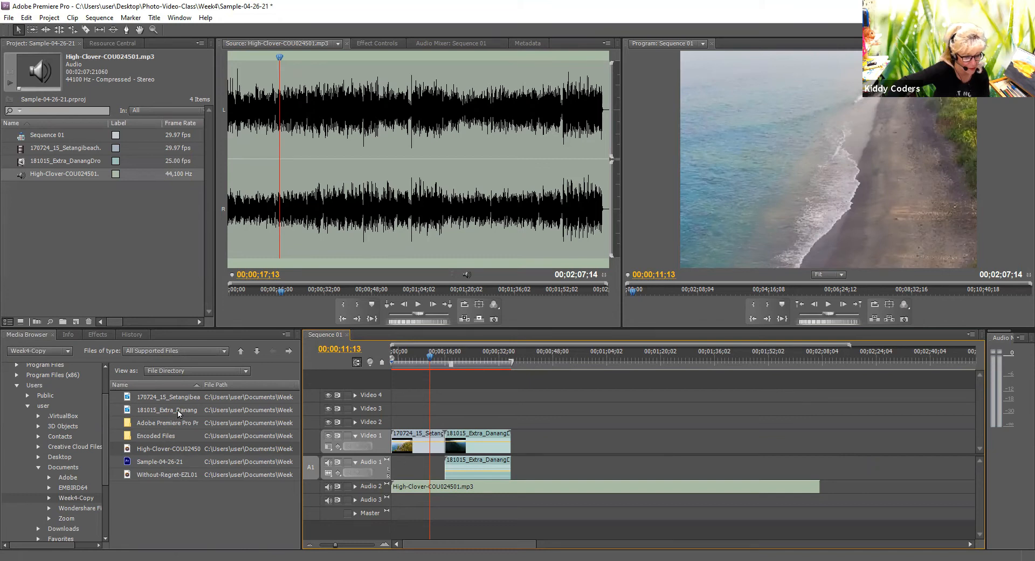
- Open the Without-Regret music file in the Source Monitor and listen to its beginning
{"action": "left_click", "coordinate": [154, 476]}
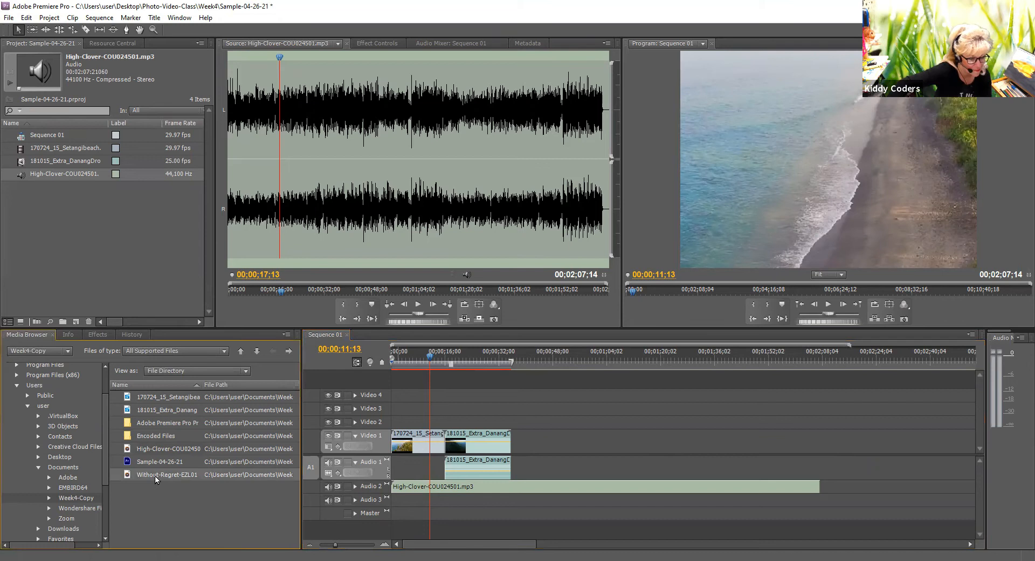
{"action": "double_click", "coordinate": [154, 476]}
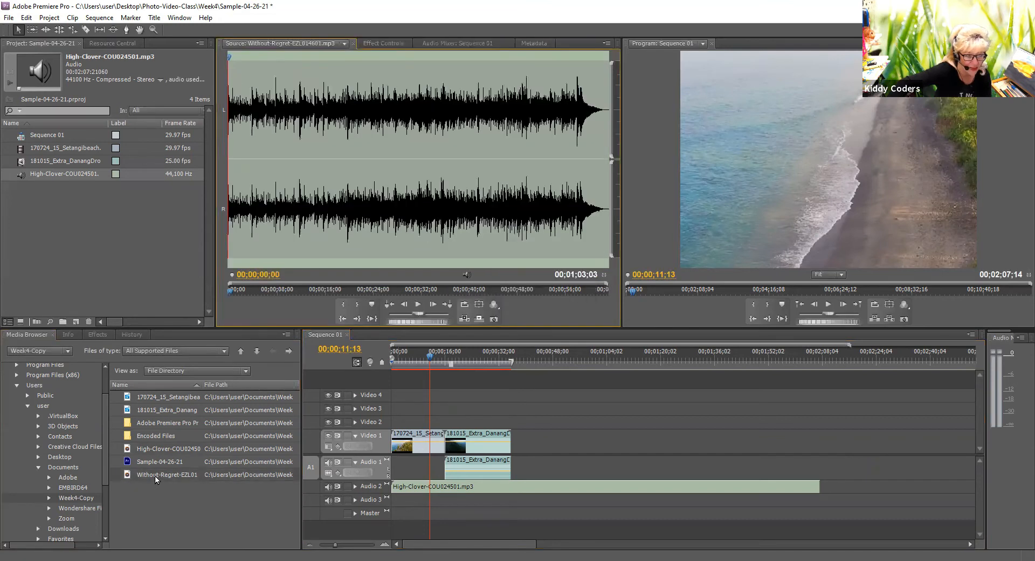
{"action": "left_click", "coordinate": [418, 305]}
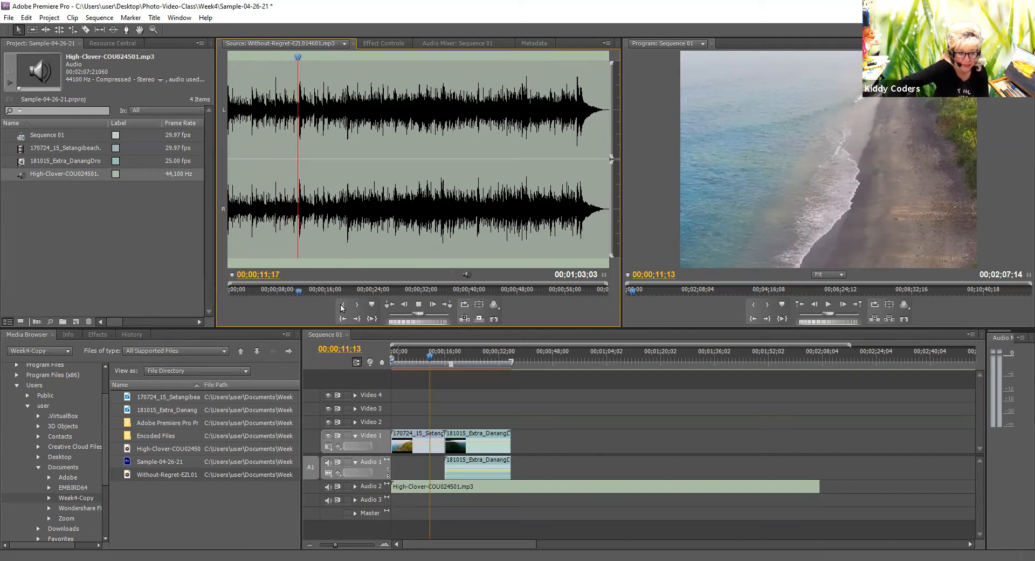
{"action": "left_click", "coordinate": [413, 305]}
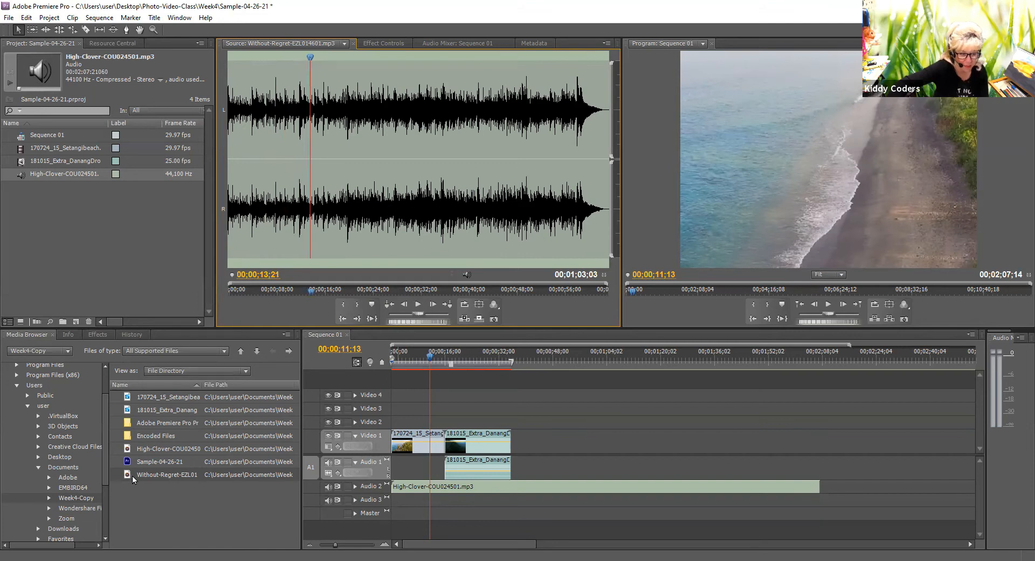
- Place Without-Regret-EZL014601.mp3 on Audio 3 at the start of Sequence 01 and play the sequence with both music tracks
{"action": "left_click_drag", "start_coordinate": [132, 475], "coordinate": [396, 505]}
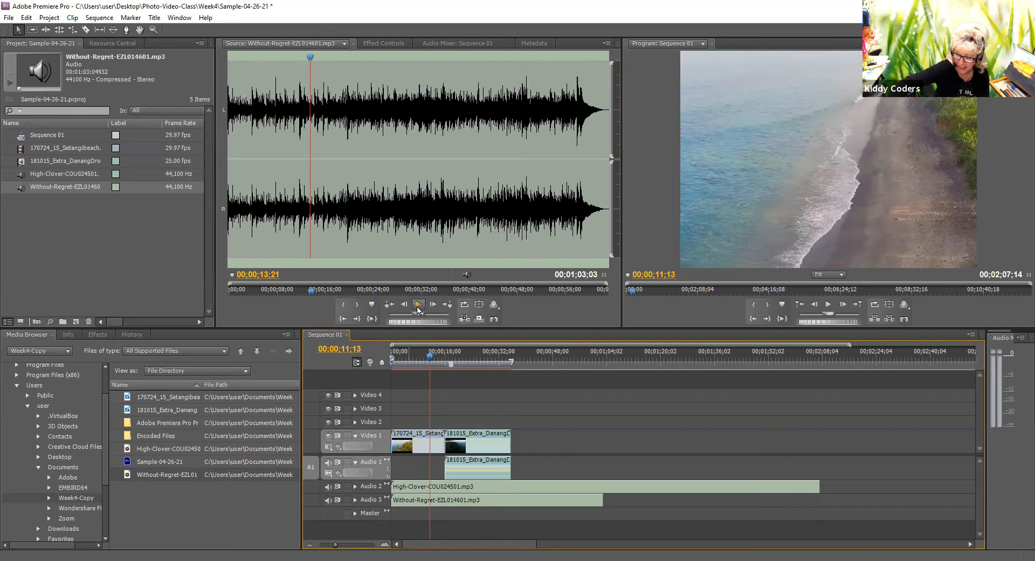
{"action": "left_click", "coordinate": [828, 307]}
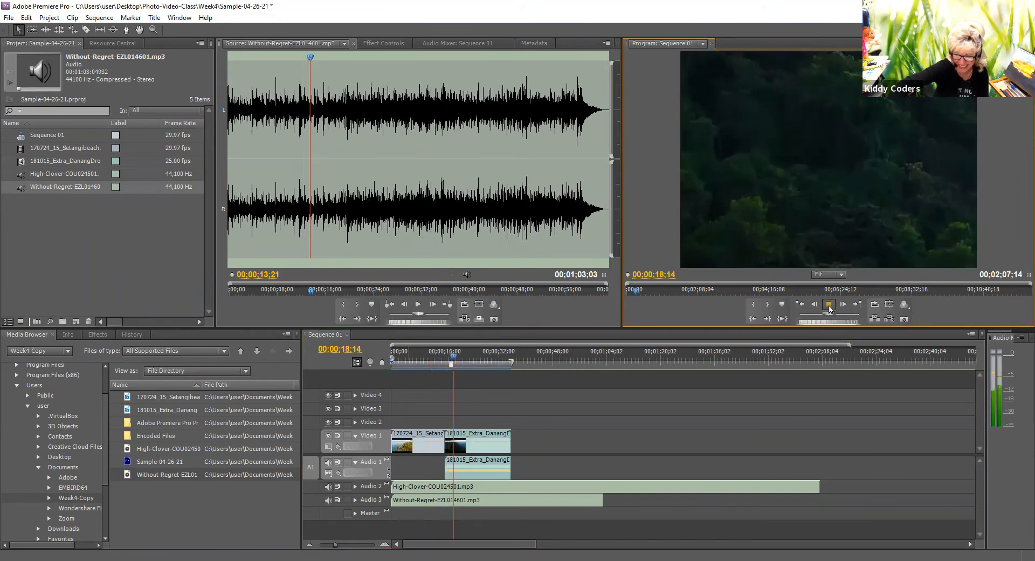
{"action": "left_click", "coordinate": [829, 305]}
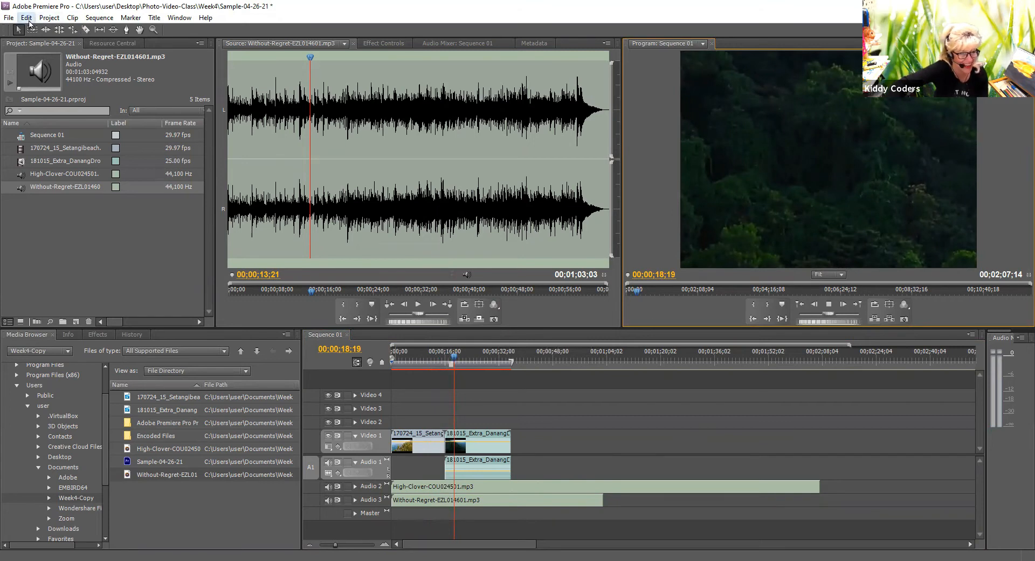
- Undo the placement of Without-Regret-EZL014601.mp3 on the Audio 3 track
{"action": "left_click", "coordinate": [26, 18]}
{"action": "left_click", "coordinate": [33, 31]}
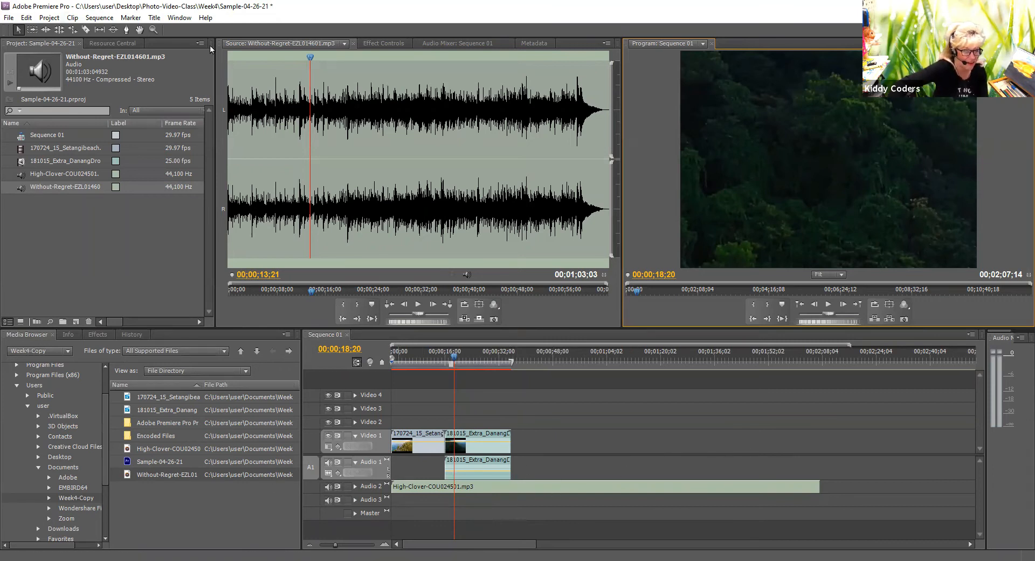
- Close all clips in the Source Monitor and delete every video and audio clip from Sequence 01
{"action": "left_click", "coordinate": [344, 43]}
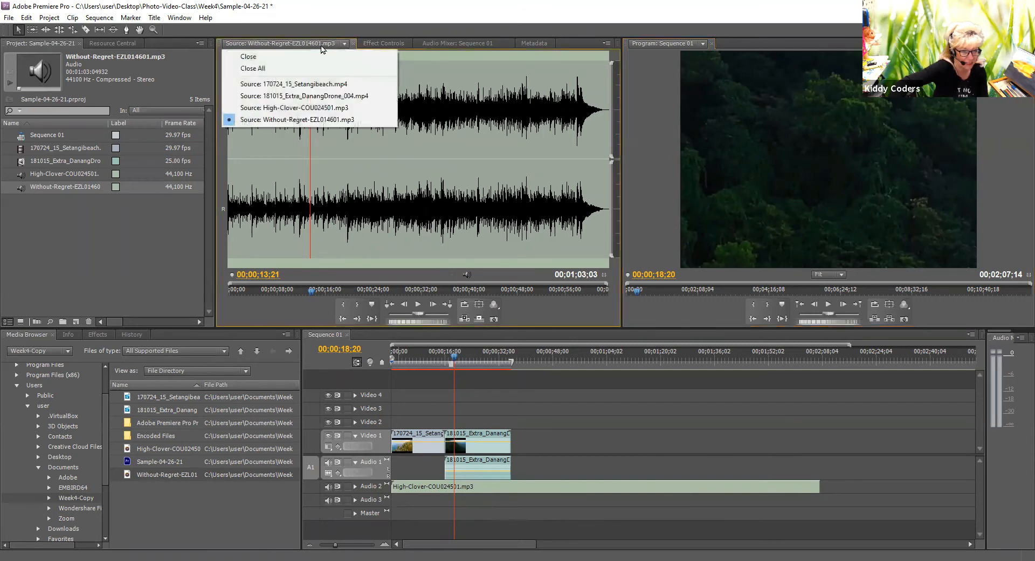
{"action": "left_click", "coordinate": [261, 68]}
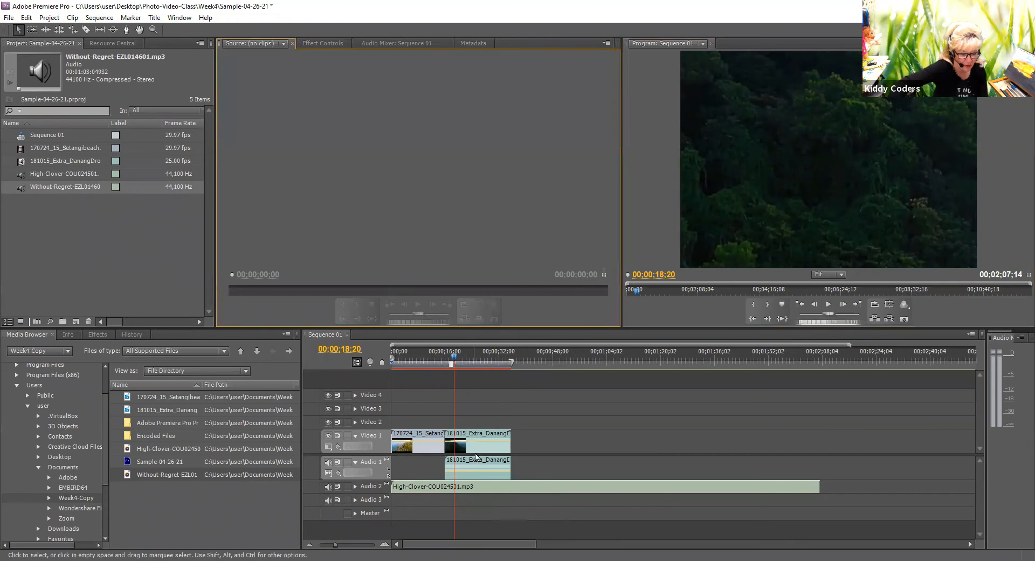
{"action": "left_click_drag", "start_coordinate": [543, 466], "coordinate": [407, 413]}
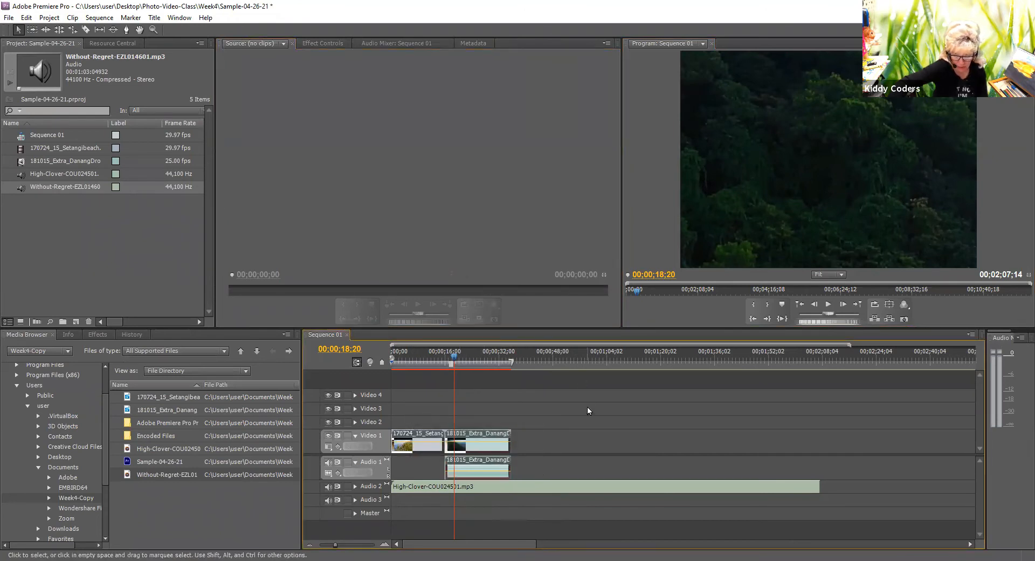
{"action": "key", "text": "Delete"}
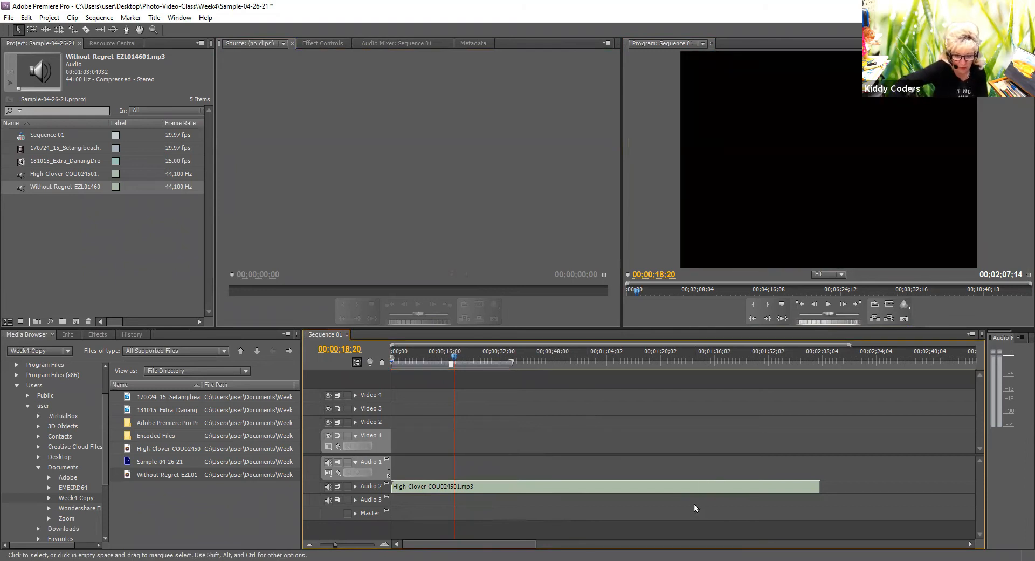
{"action": "left_click_drag", "start_coordinate": [694, 504], "coordinate": [648, 457]}
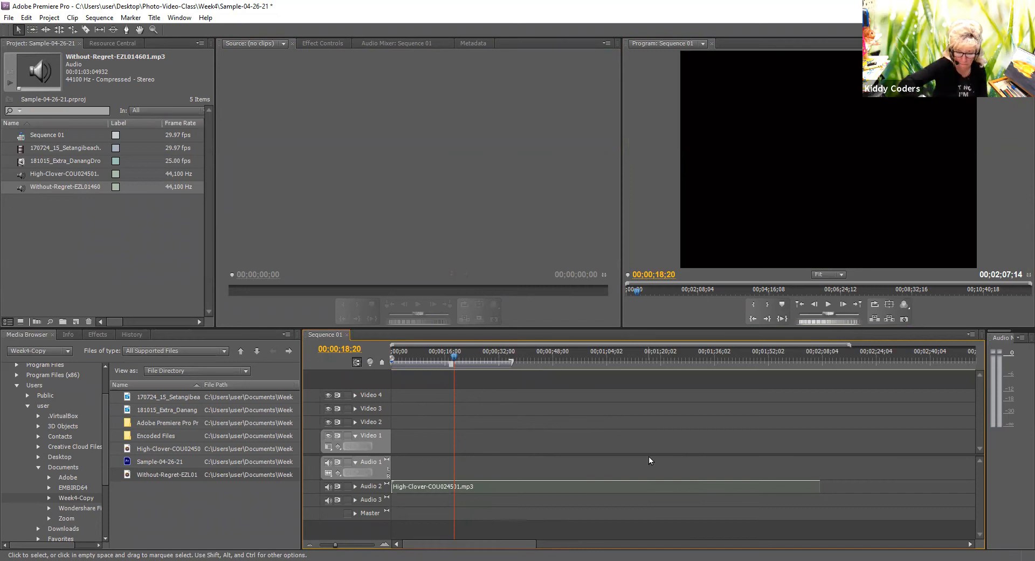
{"action": "key", "text": "Delete"}
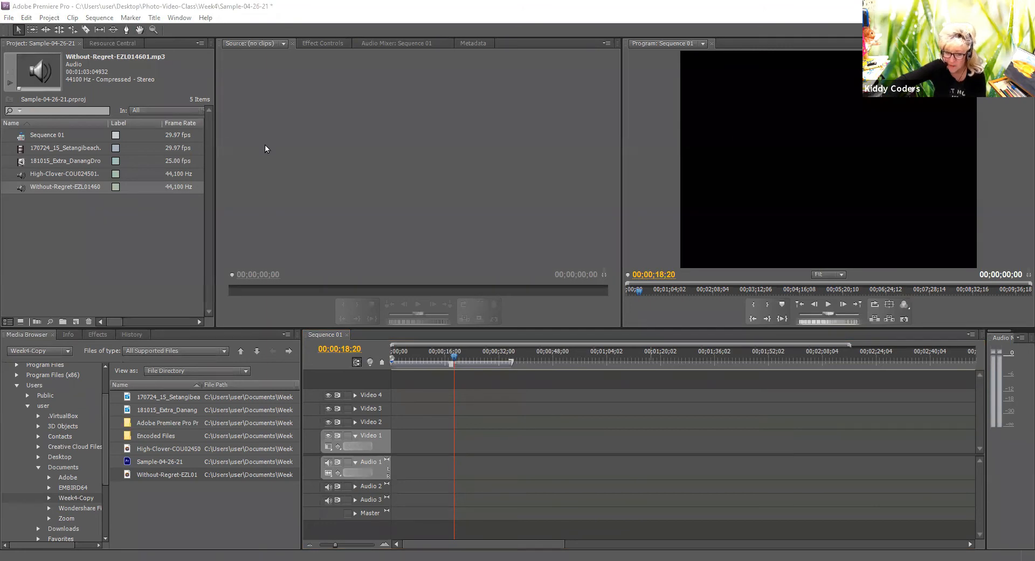
{"action": "left_click", "coordinate": [340, 334]}
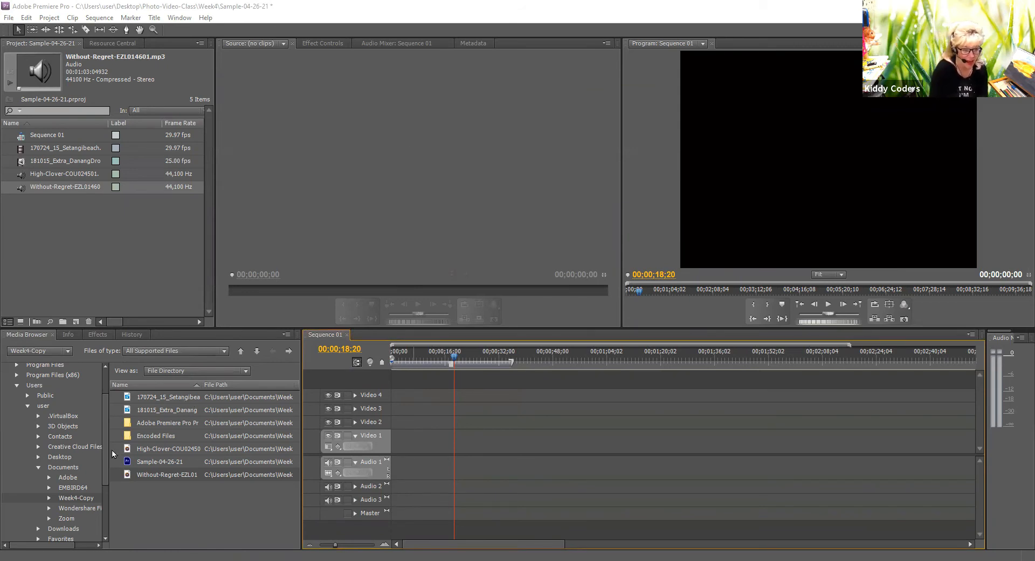
{"action": "left_click", "coordinate": [66, 546]}
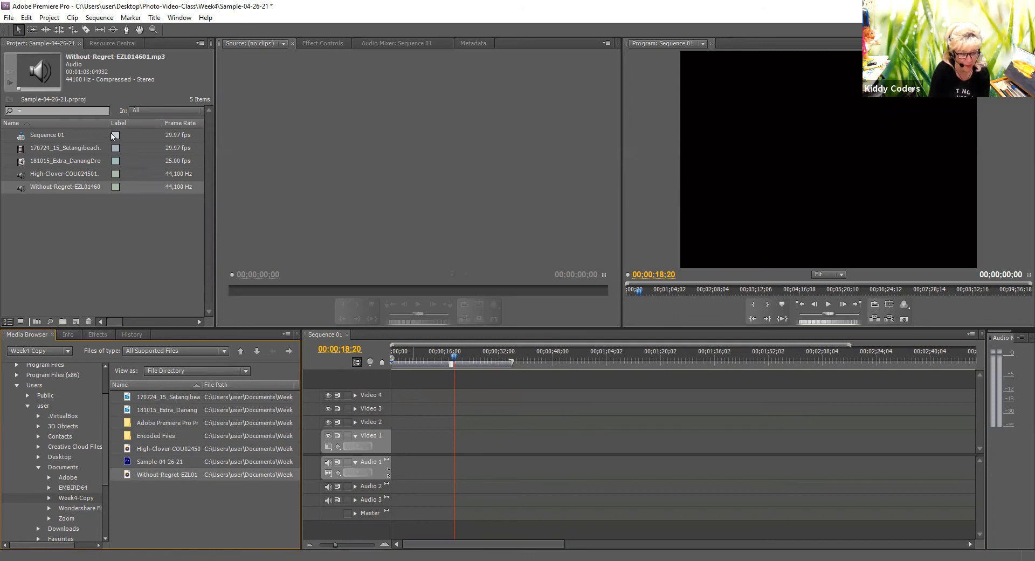
- View the Setangibeach clip, the Danang drone clip and the Setangibeach clip again in the Source Monitor
{"action": "left_click", "coordinate": [227, 398]}
{"action": "double_click", "coordinate": [227, 397]}
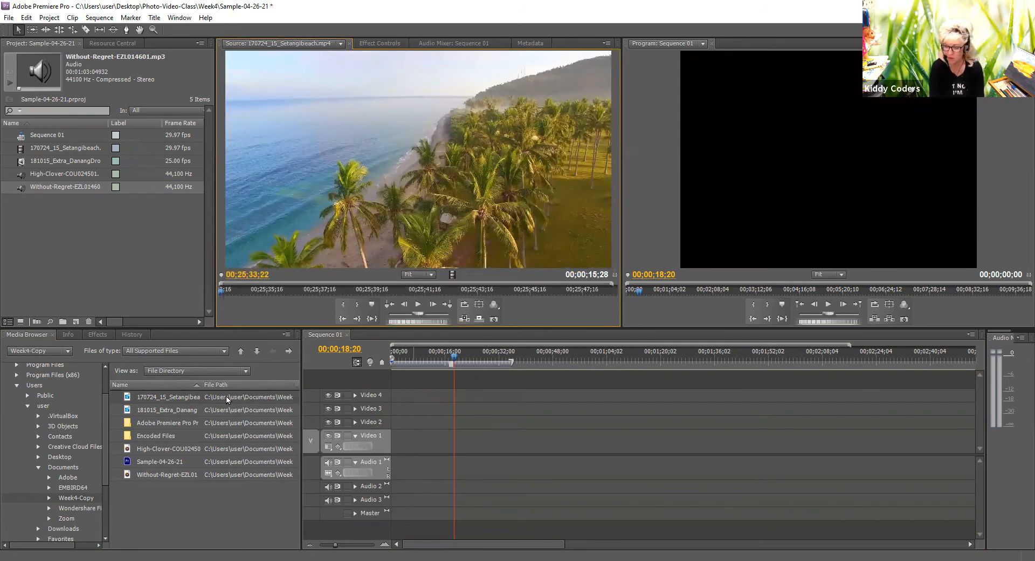
{"action": "left_click", "coordinate": [238, 396]}
{"action": "double_click", "coordinate": [241, 410]}
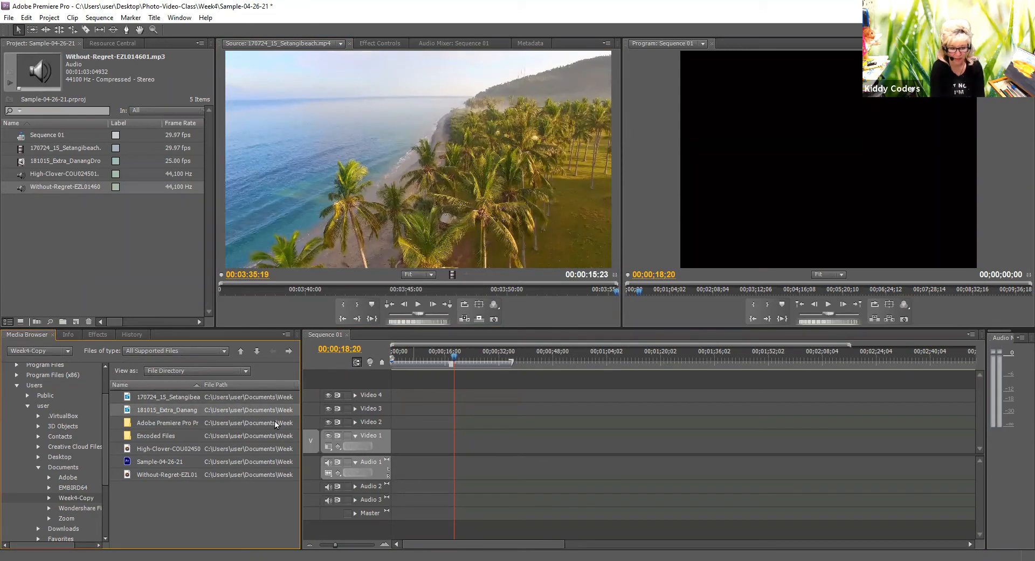
{"action": "left_click", "coordinate": [250, 396]}
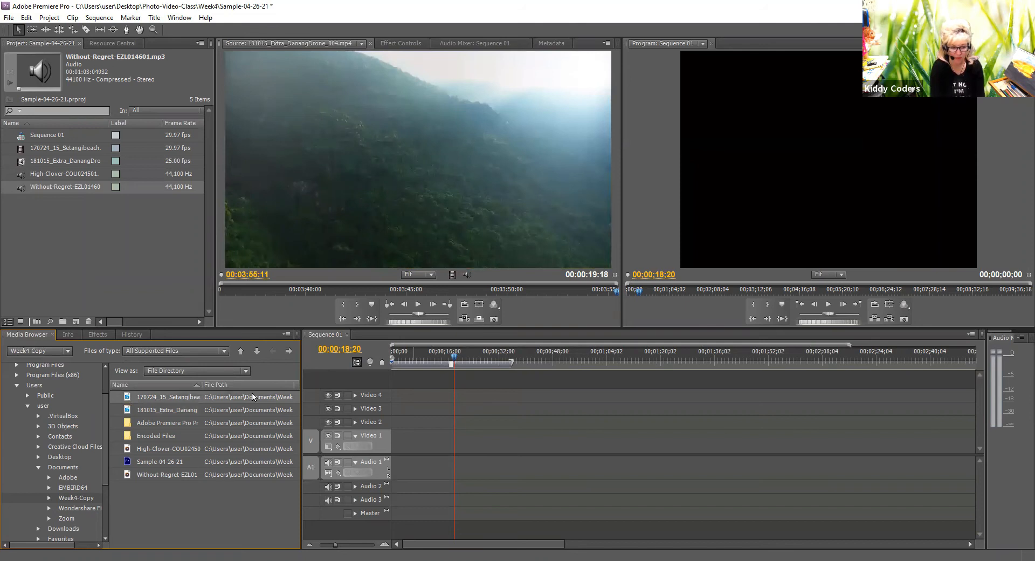
{"action": "double_click", "coordinate": [253, 397]}
{"action": "left_click", "coordinate": [255, 396]}
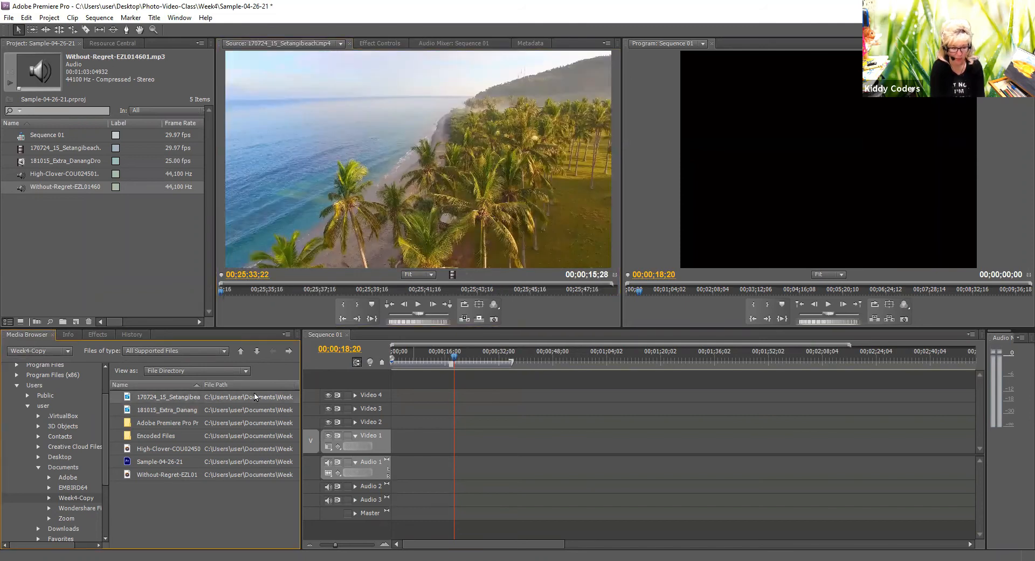
- Try to place the Setangibeach clip on Video 1 at the playhead, undo it, and play the clip in the Source Monitor
{"action": "left_click_drag", "start_coordinate": [255, 397], "coordinate": [455, 451]}
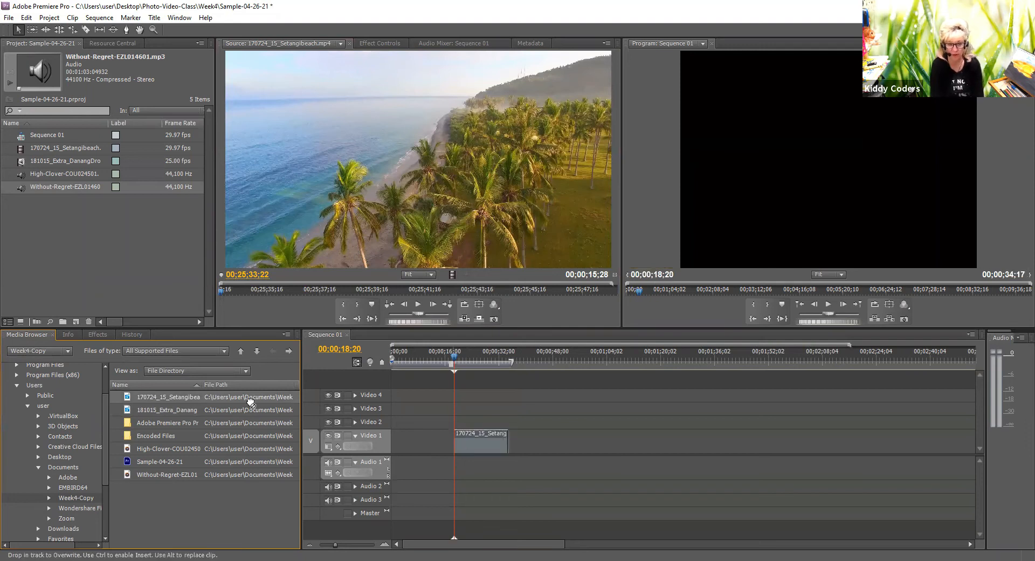
{"action": "key", "text": "ctrl+z"}
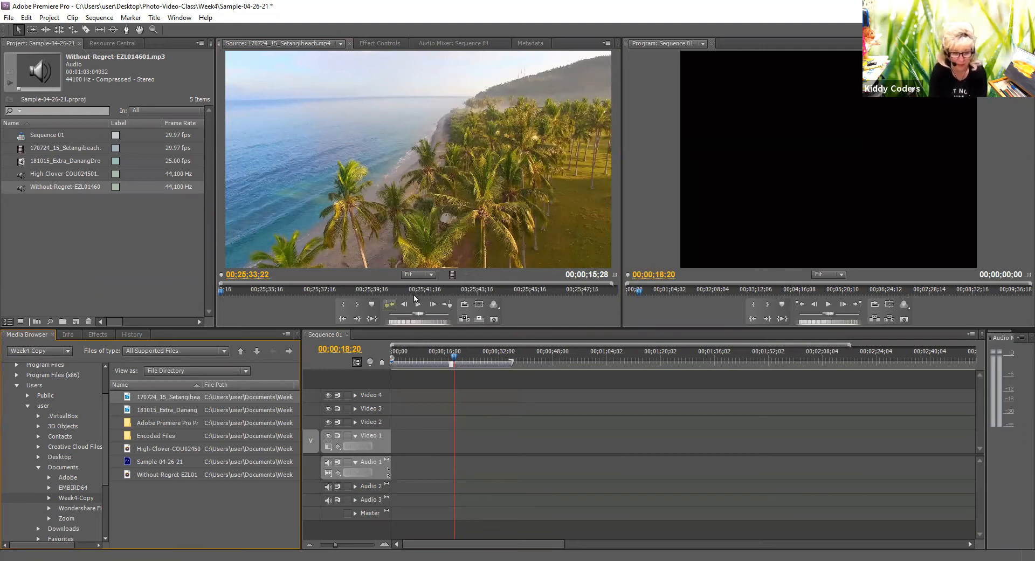
{"action": "left_click", "coordinate": [419, 304]}
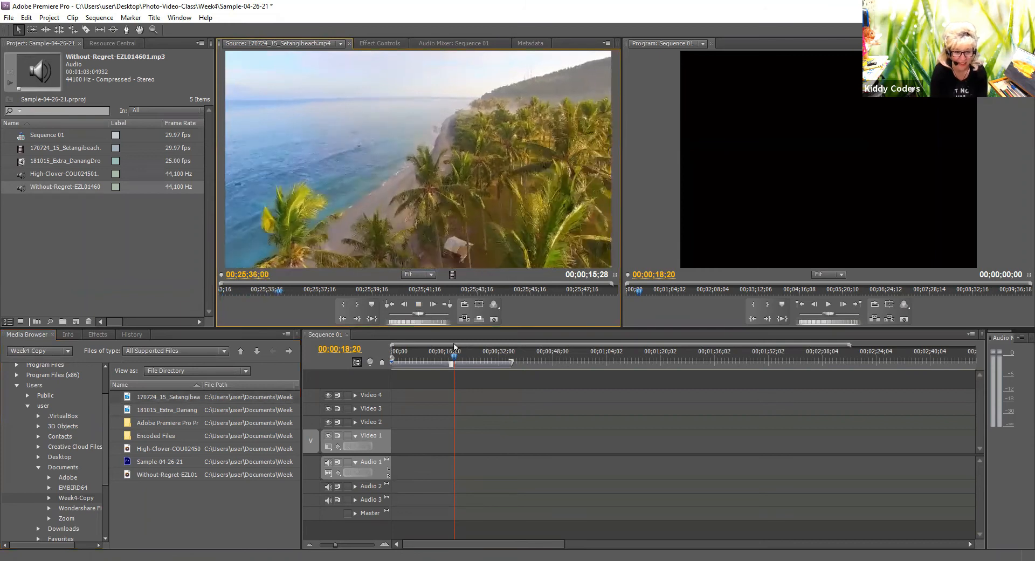
- Add 170724_15_Setangibeach.mp4 to the Video 1 track and move it to the very start of Sequence 01
{"action": "left_click_drag", "start_coordinate": [226, 394], "coordinate": [401, 439]}
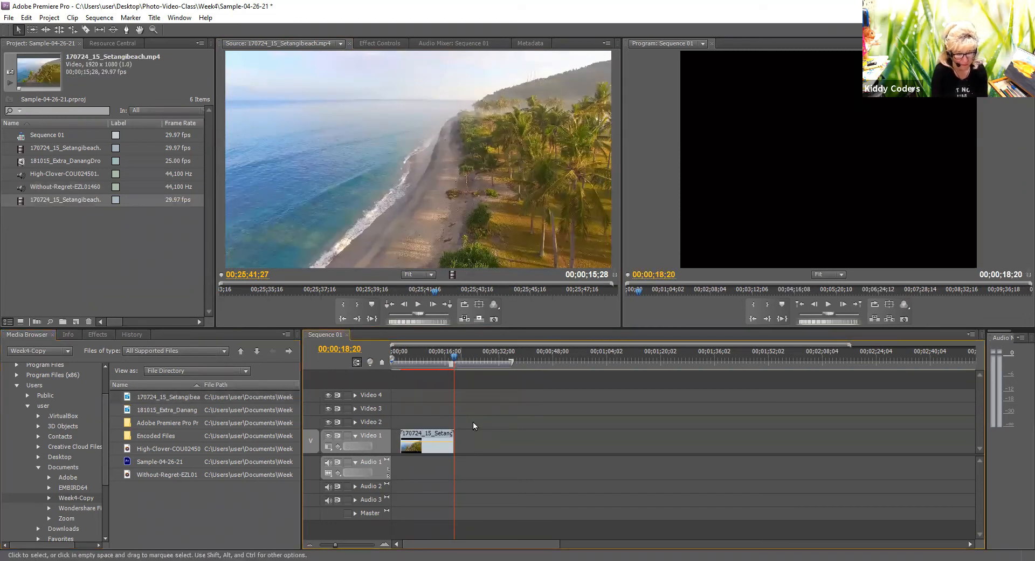
{"action": "key", "text": "ctrl+s"}
{"action": "key", "text": "space"}
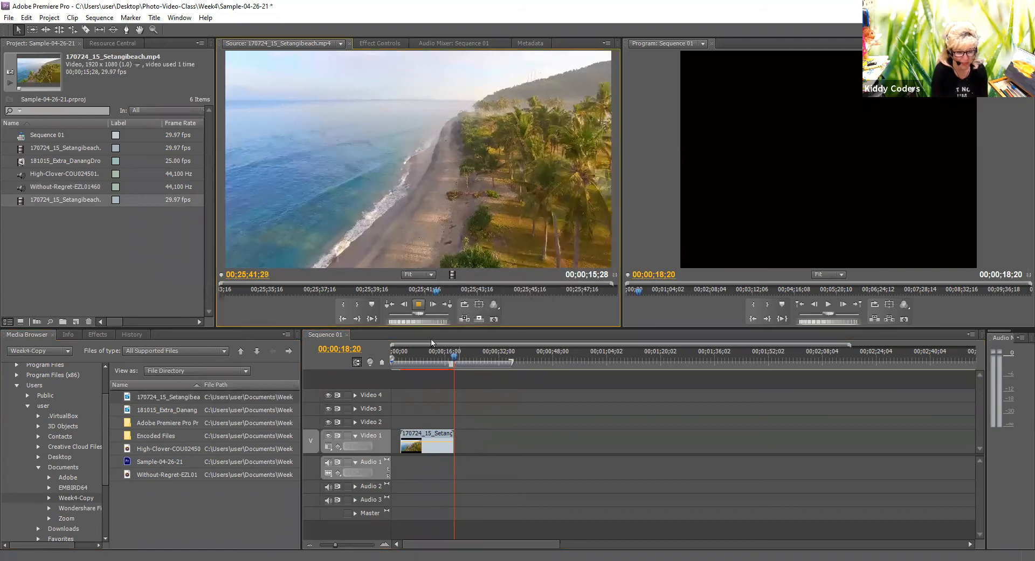
{"action": "left_click", "coordinate": [413, 444]}
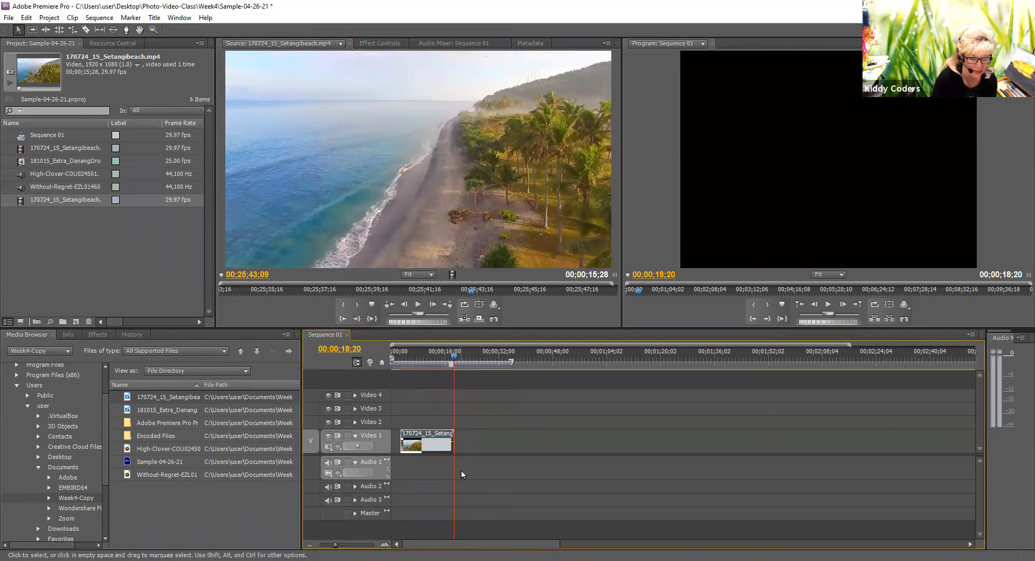
{"action": "left_click_drag", "start_coordinate": [454, 470], "coordinate": [400, 470]}
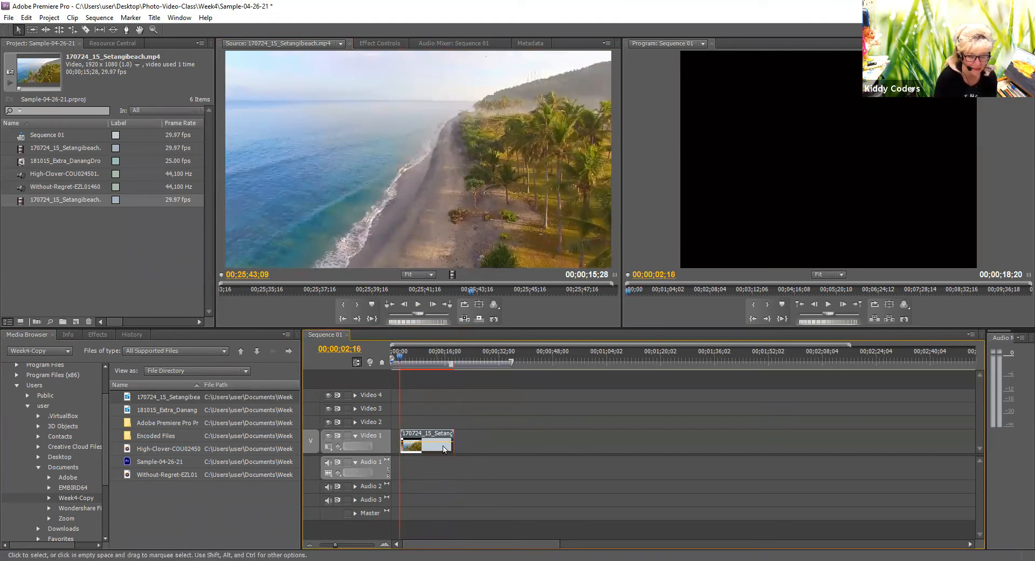
{"action": "left_click_drag", "start_coordinate": [434, 447], "coordinate": [417, 437]}
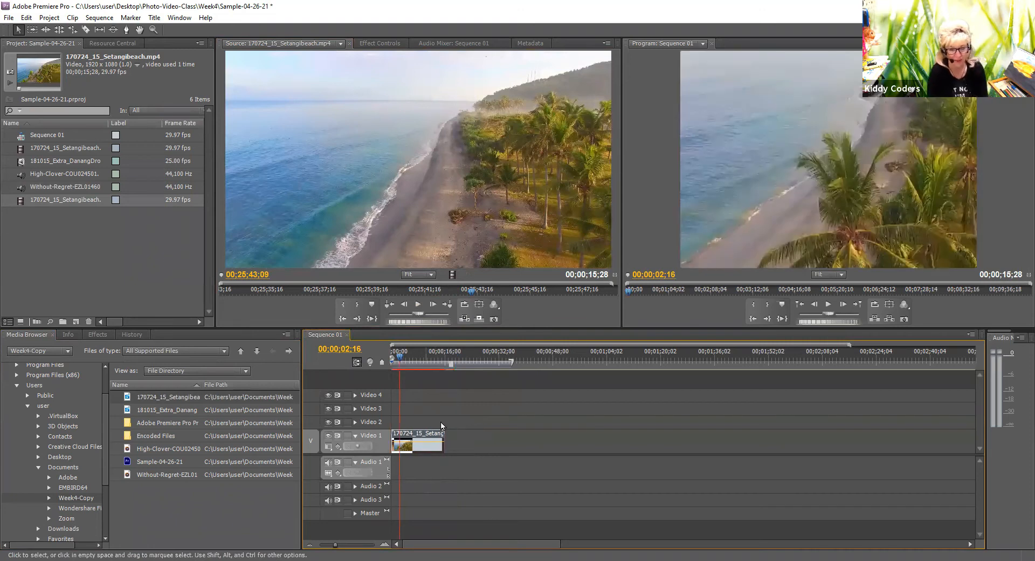
- Deselect the Setangibeach clip on Video 1 and return the playhead to the start of Sequence 01
{"action": "left_click", "coordinate": [854, 148]}
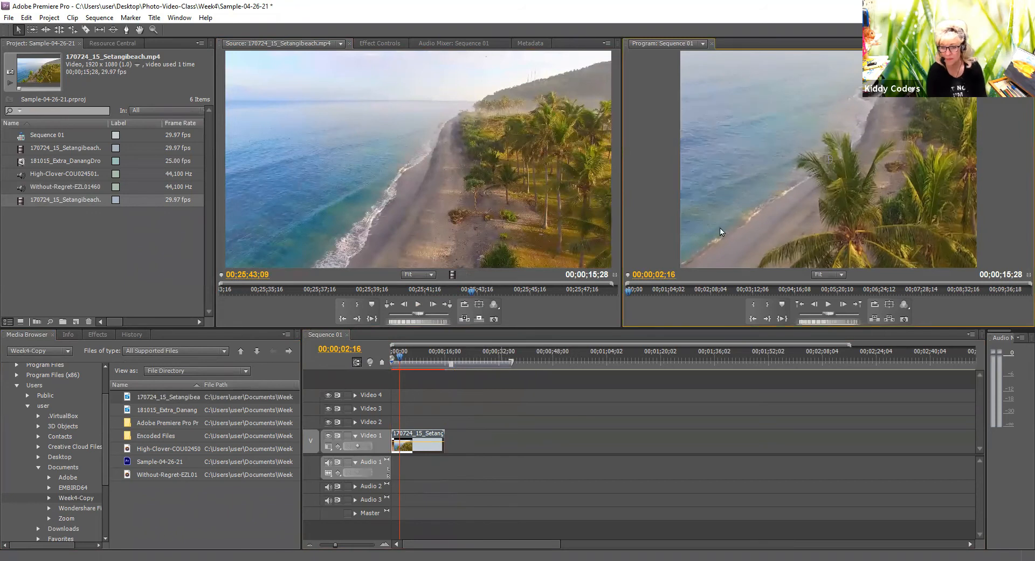
{"action": "left_click", "coordinate": [480, 441]}
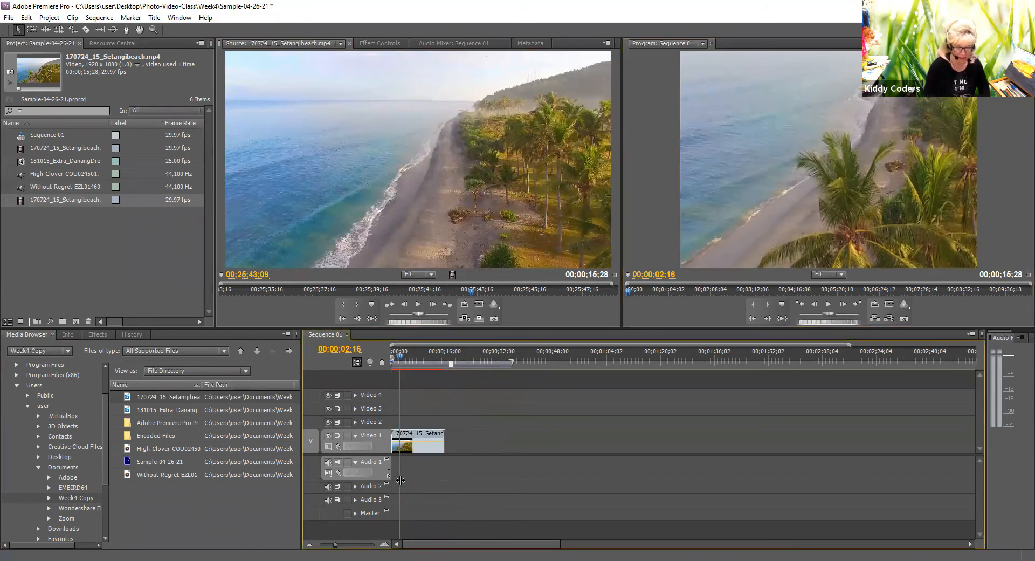
{"action": "key", "text": "Home"}
{"action": "left_click", "coordinate": [413, 299]}
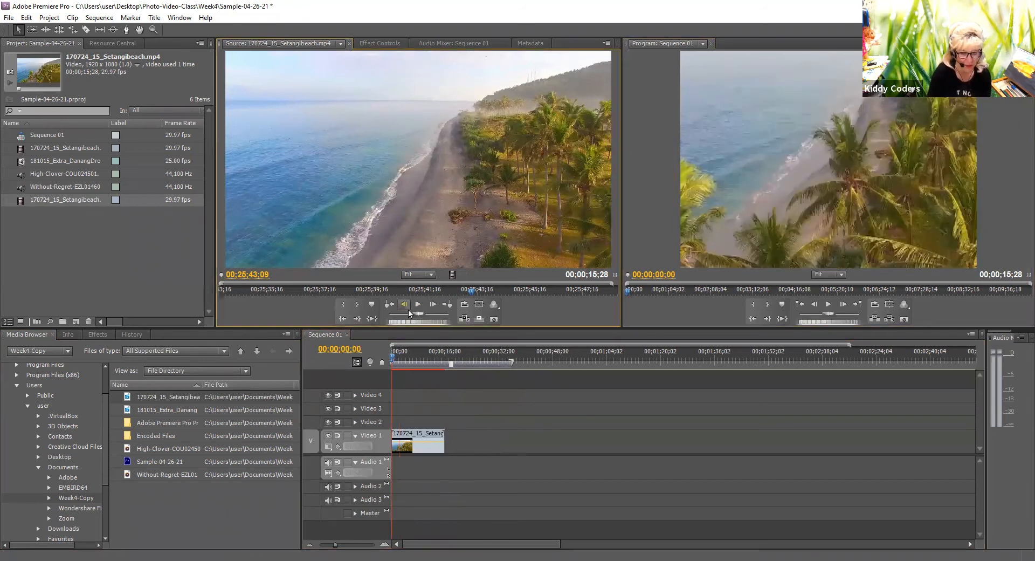
- Play the Danang drone clip in the Source Monitor and place it directly after the Setangibeach clip on Video 1
{"action": "double_click", "coordinate": [166, 410]}
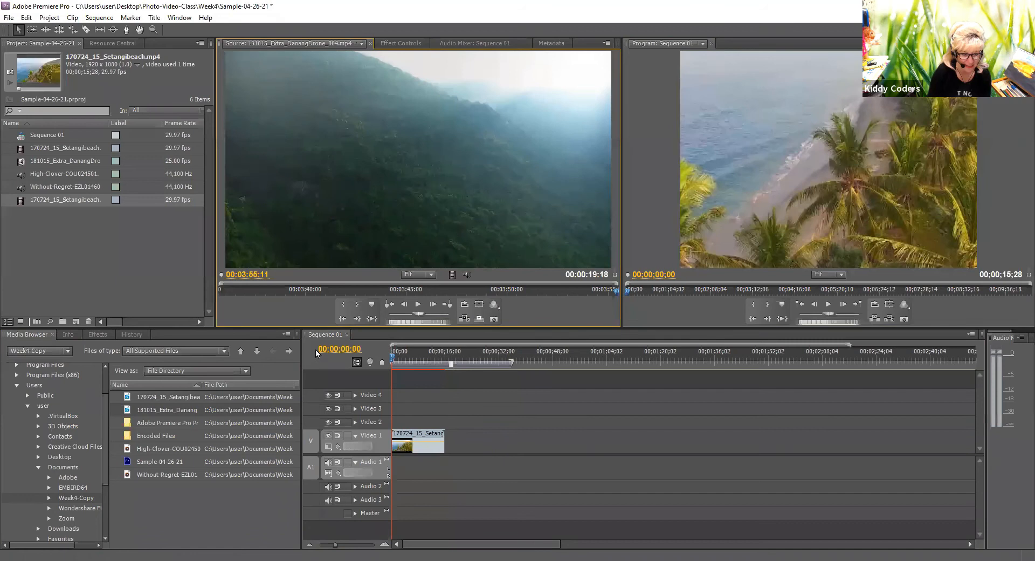
{"action": "left_click", "coordinate": [419, 304]}
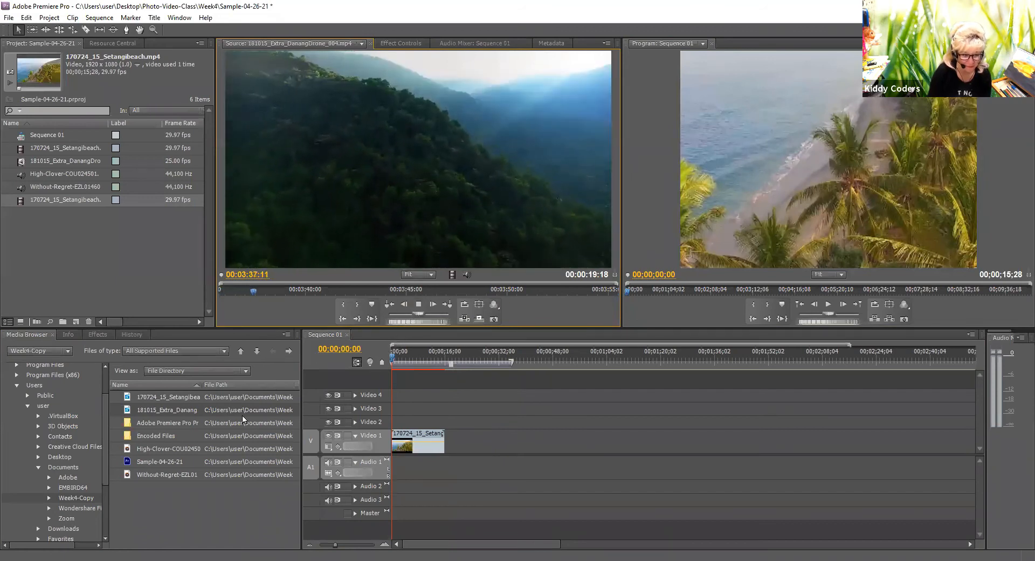
{"action": "left_click_drag", "start_coordinate": [209, 408], "coordinate": [441, 449]}
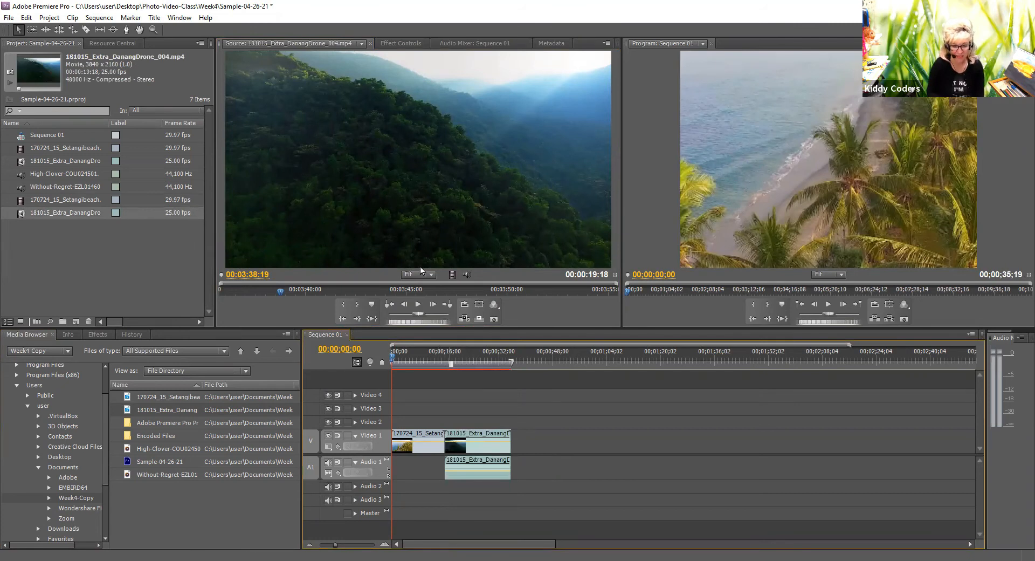
- Play the Danang drone clip in the Source Monitor and Sequence 01 in the Program Monitor to compare both previews
{"action": "left_click", "coordinate": [418, 304]}
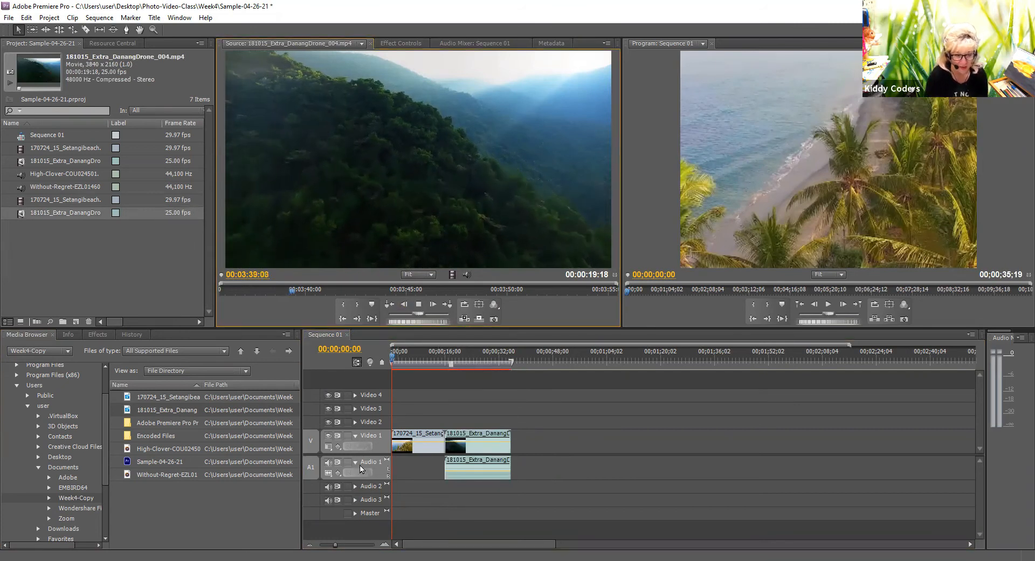
{"action": "left_click", "coordinate": [445, 418]}
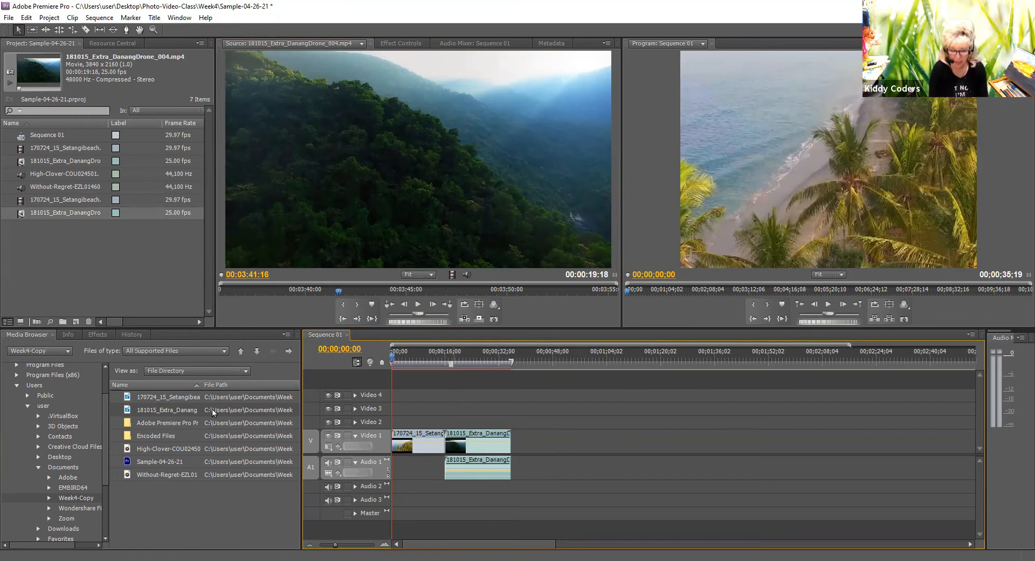
{"action": "left_click", "coordinate": [829, 306]}
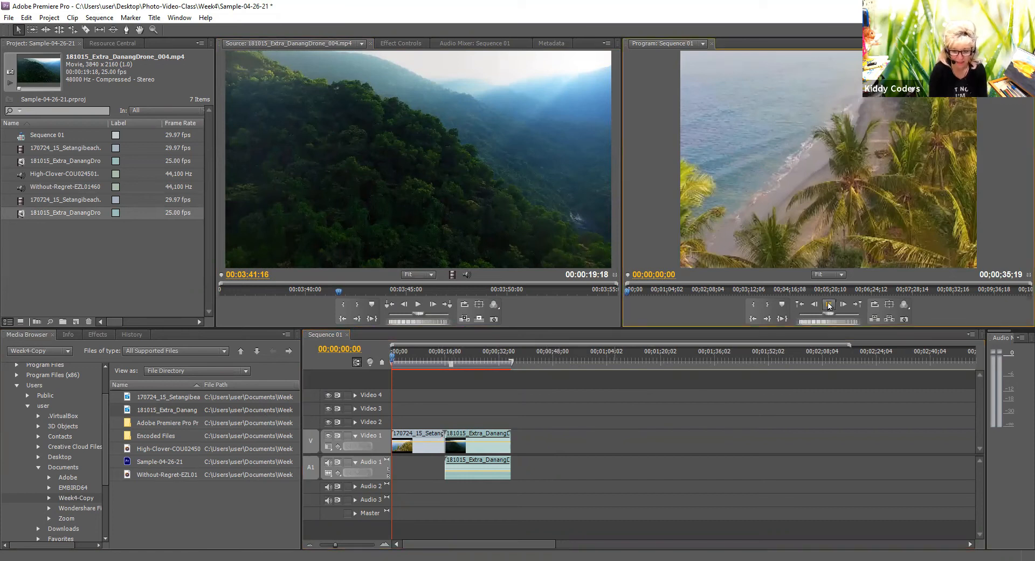
{"action": "left_click", "coordinate": [416, 305]}
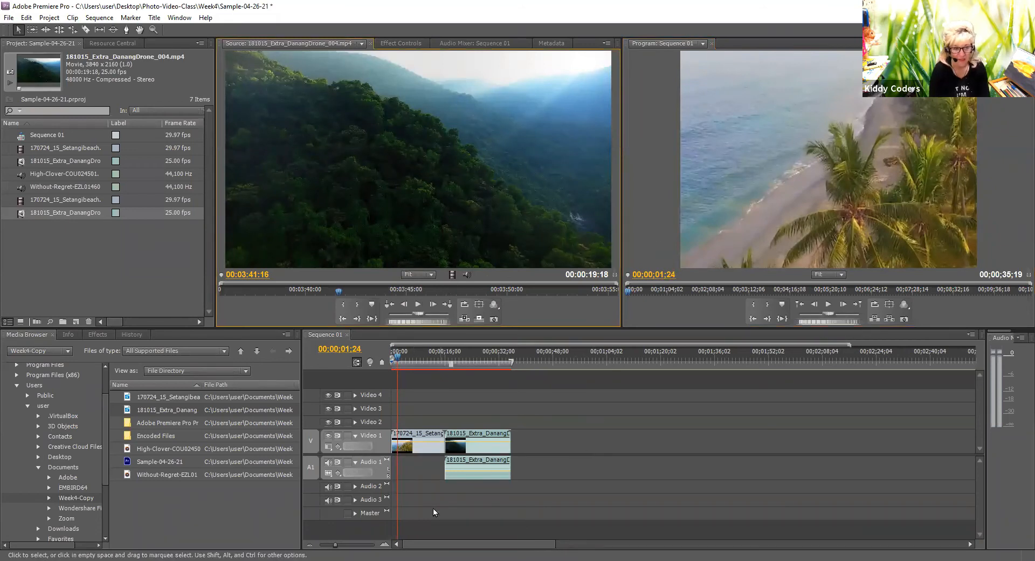
- Scrub through both clips of Sequence 01 to past their end and return the playhead to the sequence start
{"action": "left_click", "coordinate": [433, 525]}
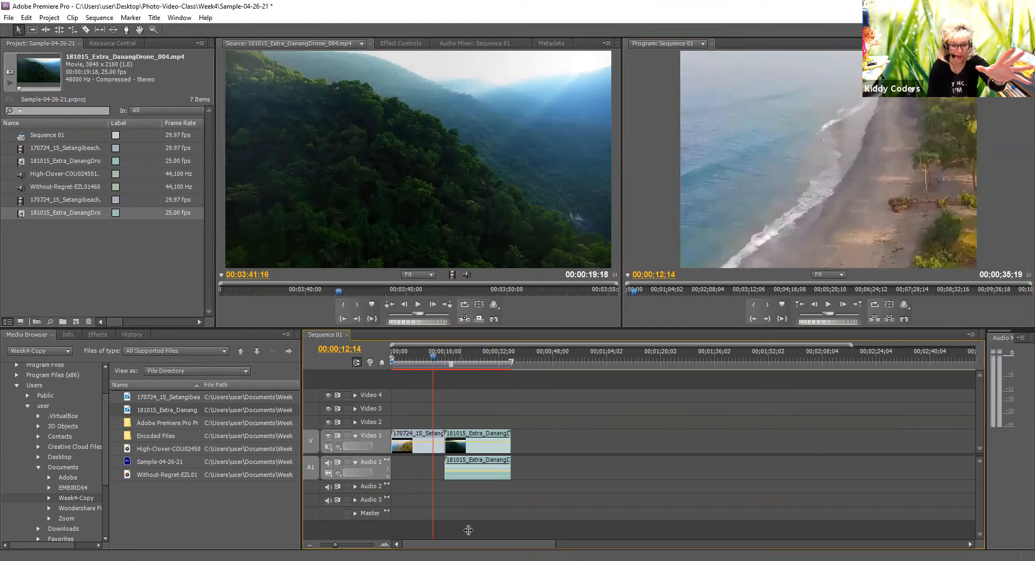
{"action": "left_click", "coordinate": [501, 533]}
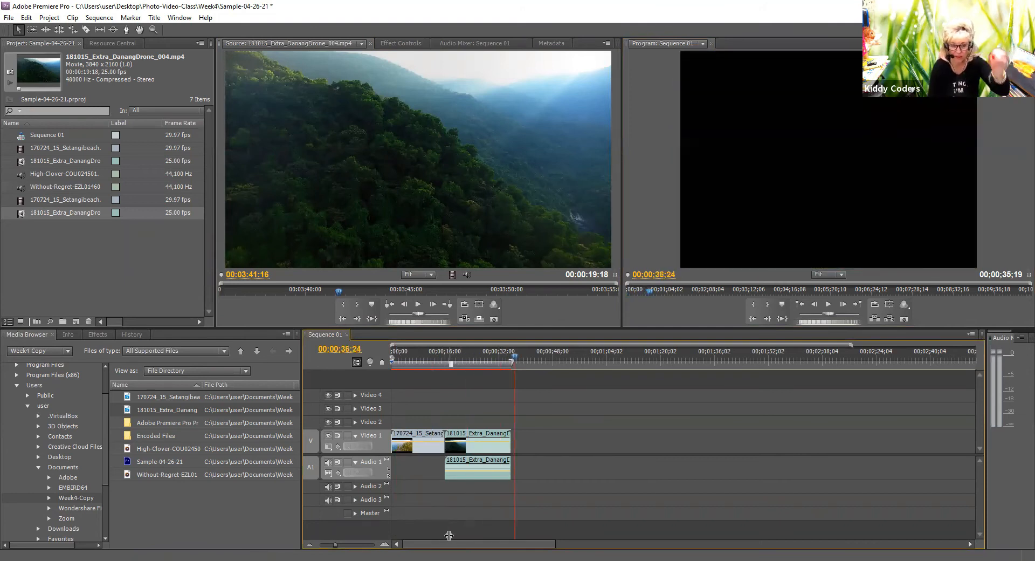
{"action": "key", "text": "Home"}
{"action": "scroll", "coordinate": [584, 491], "scroll_direction": "down", "scroll_amount": 1}
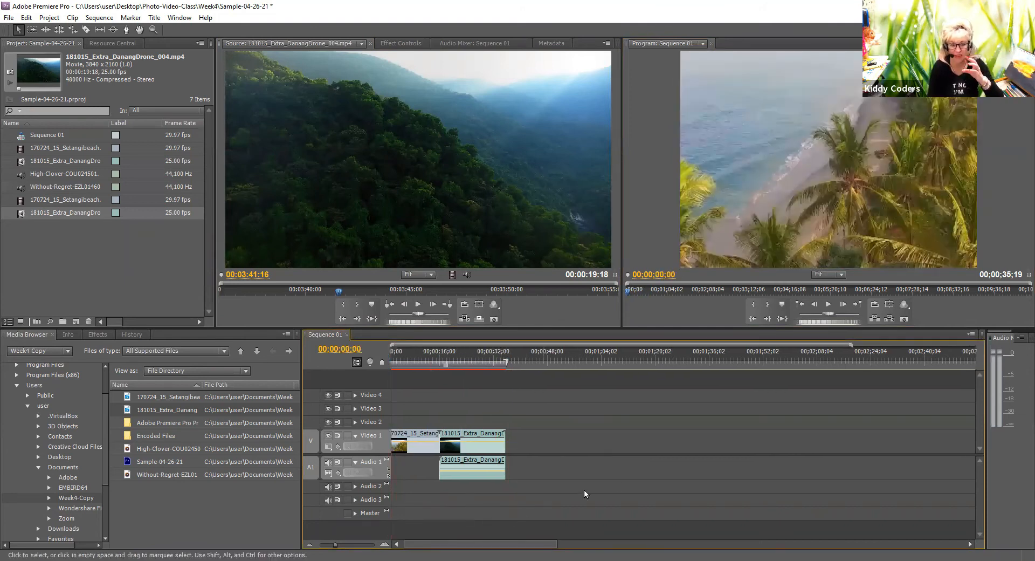
{"action": "scroll", "coordinate": [641, 463], "scroll_direction": "up", "scroll_amount": 1}
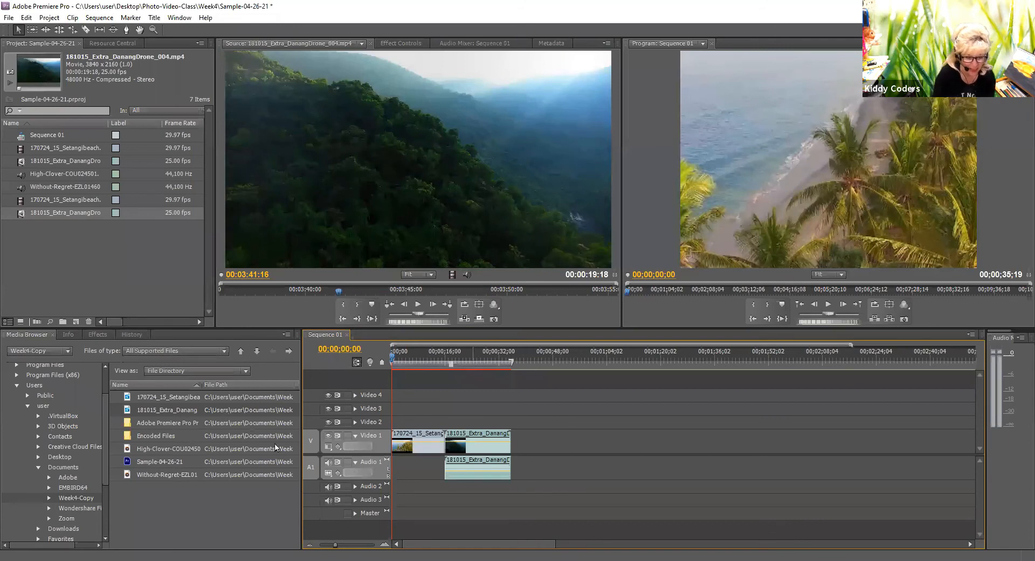
{"action": "left_click", "coordinate": [476, 444]}
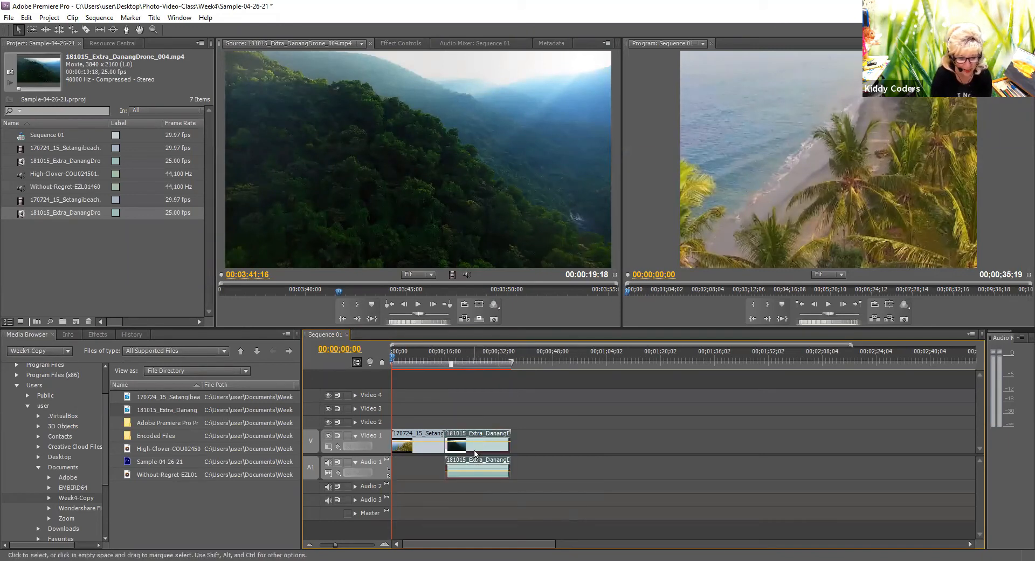
{"action": "scroll", "coordinate": [588, 423], "scroll_direction": "down", "scroll_amount": 1}
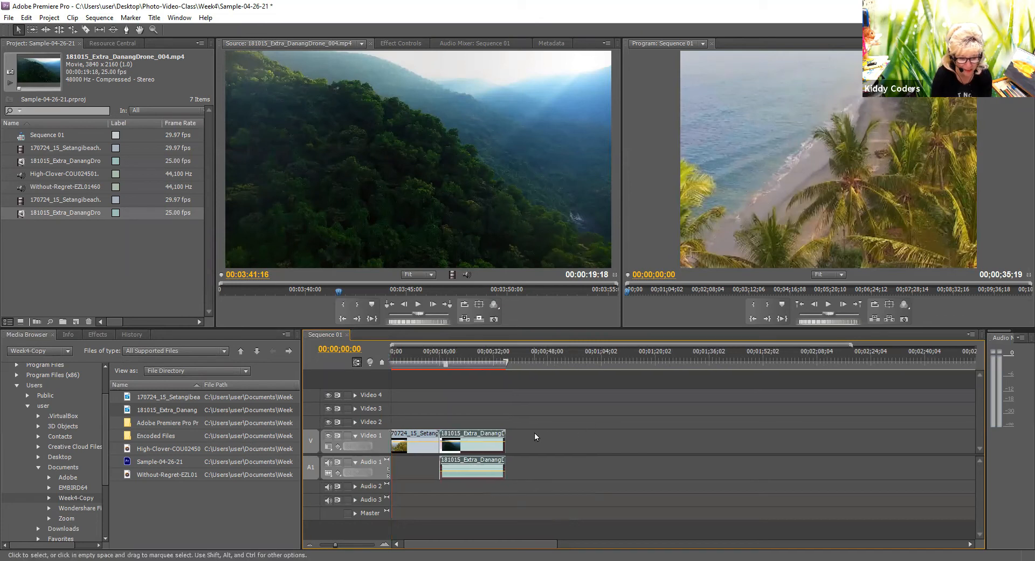
{"action": "scroll", "coordinate": [535, 434], "scroll_direction": "up", "scroll_amount": 1}
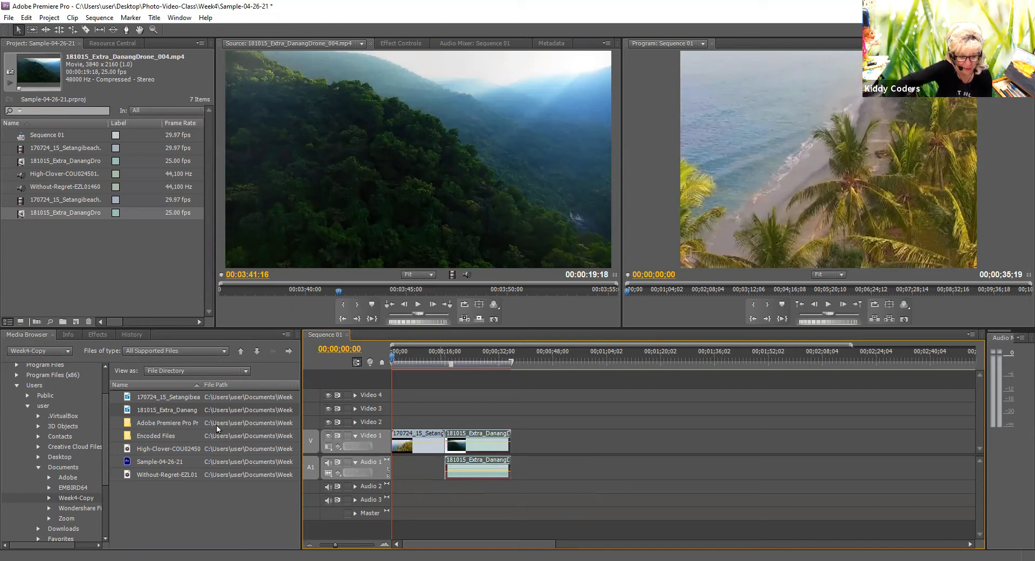
{"action": "left_click", "coordinate": [184, 411]}
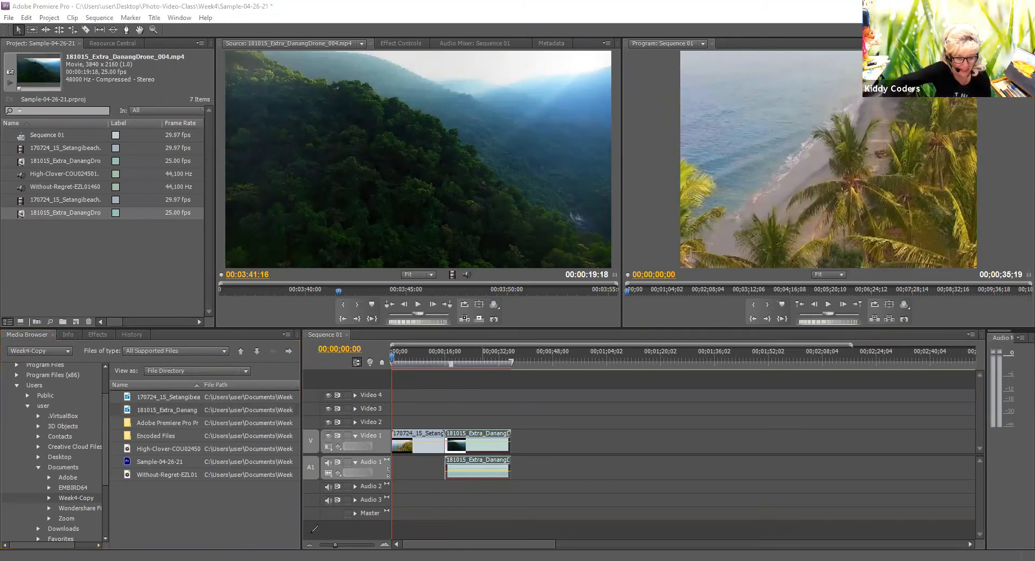
- Zoom in on the timeline of Sequence 01 until the full clip names can be read, and deselect the drone clip
{"action": "left_click_drag", "start_coordinate": [347, 531], "coordinate": [399, 548]}
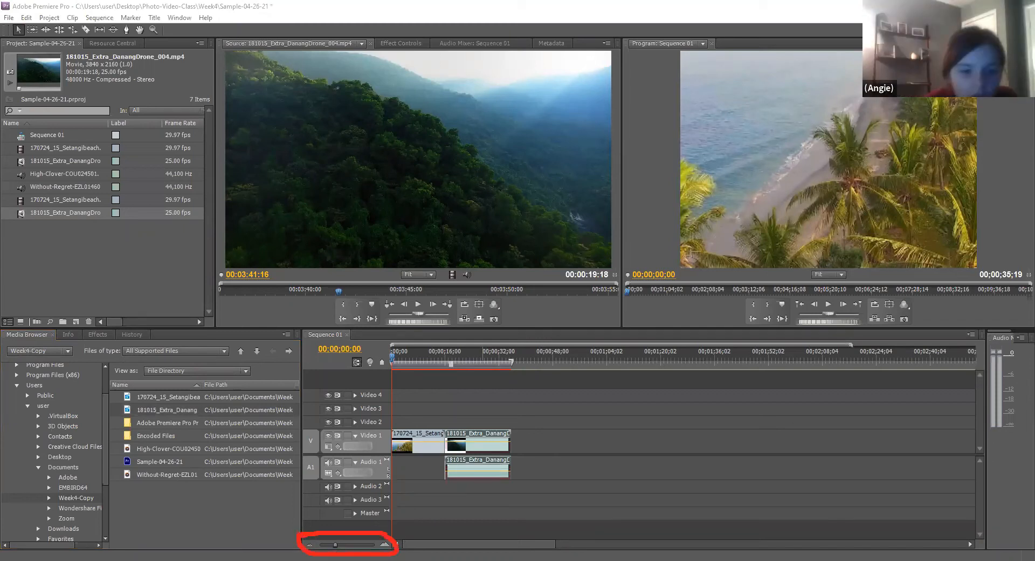
{"action": "left_click", "coordinate": [415, 511]}
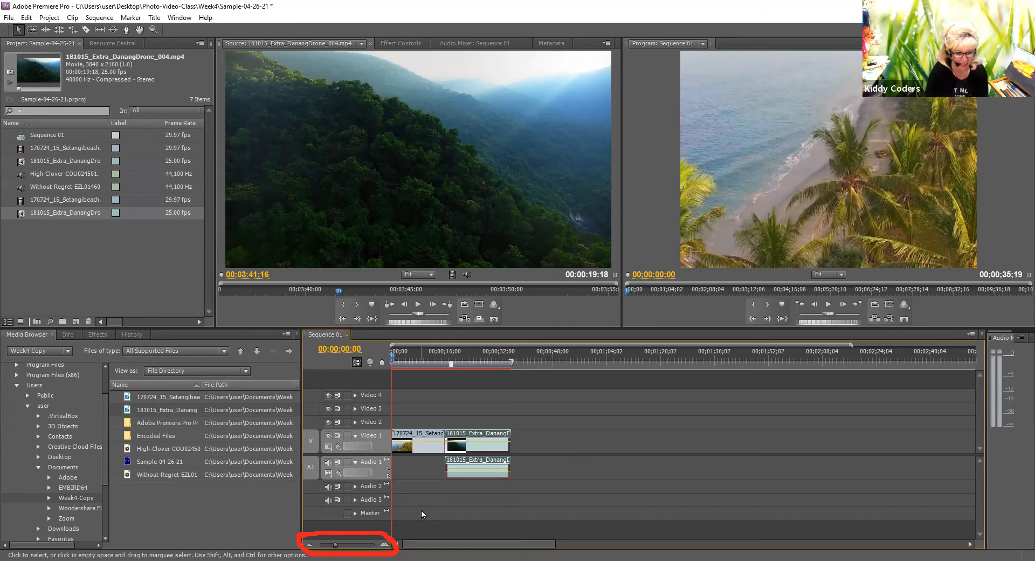
{"action": "mouse_move", "coordinate": [335, 544]}
{"action": "left_mouse_down"}
{"action": "mouse_move", "coordinate": [380, 546]}
{"action": "mouse_move", "coordinate": [323, 547]}
{"action": "mouse_move", "coordinate": [354, 546]}
{"action": "mouse_move", "coordinate": [326, 546]}
{"action": "mouse_move", "coordinate": [340, 545]}
{"action": "left_mouse_up"}
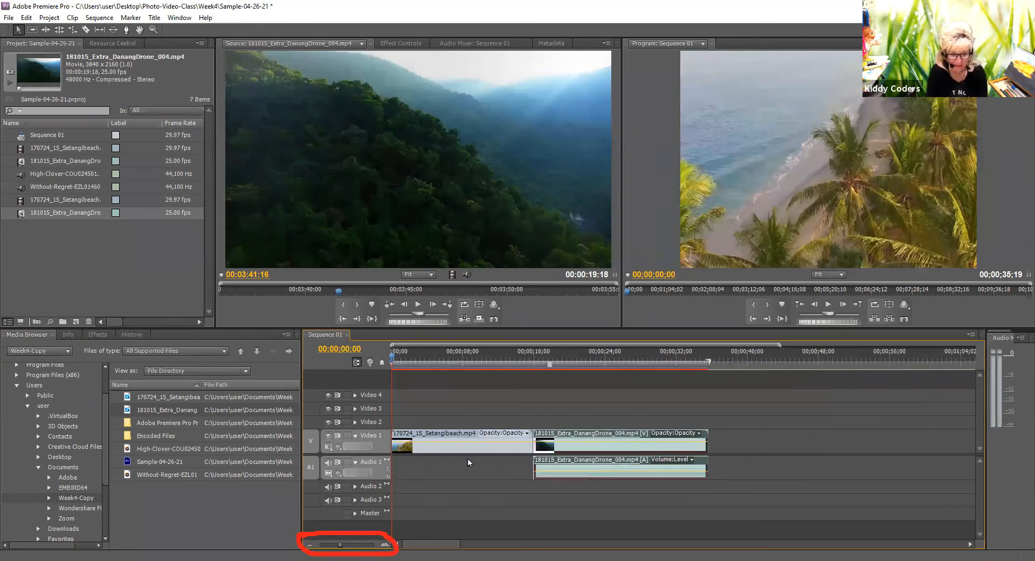
{"action": "left_click", "coordinate": [451, 486]}
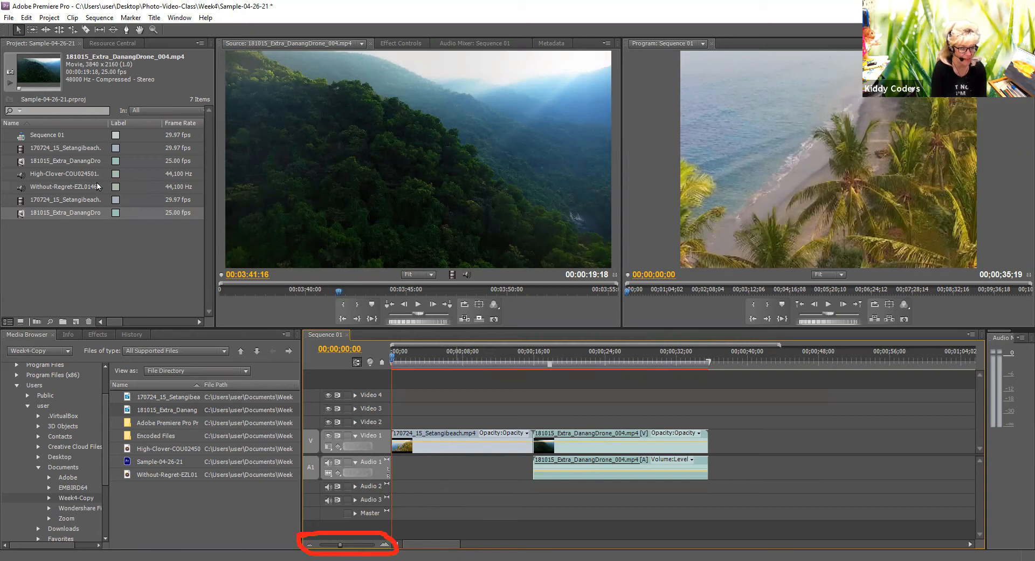
- Load Without-Regret-EZL014601.mp3 into the Source Monitor and place it on Audio 2, starting at the beginning of Sequence 01
{"action": "right_click", "coordinate": [165, 419]}
{"action": "left_click", "coordinate": [166, 510]}
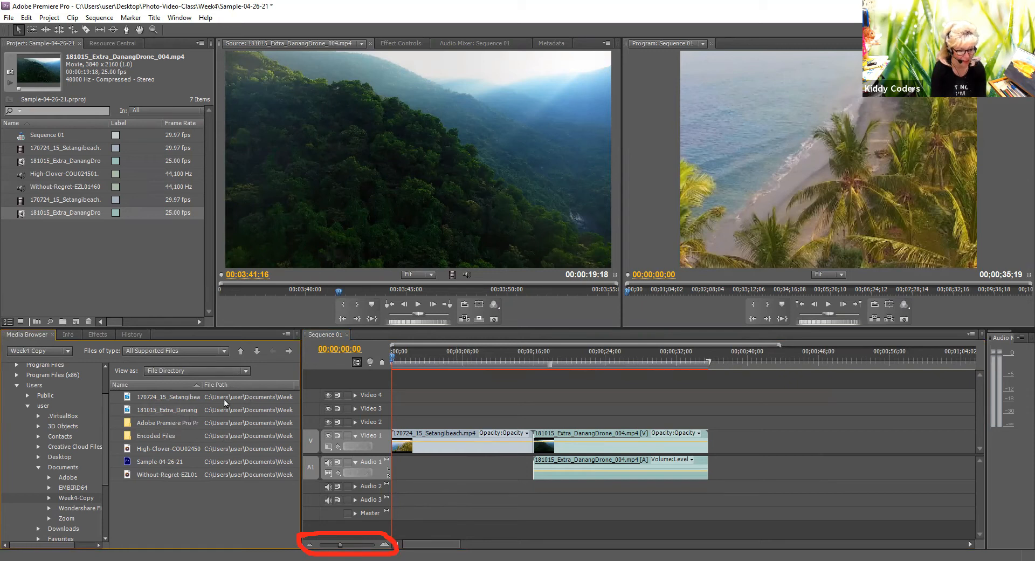
{"action": "left_click", "coordinate": [196, 474]}
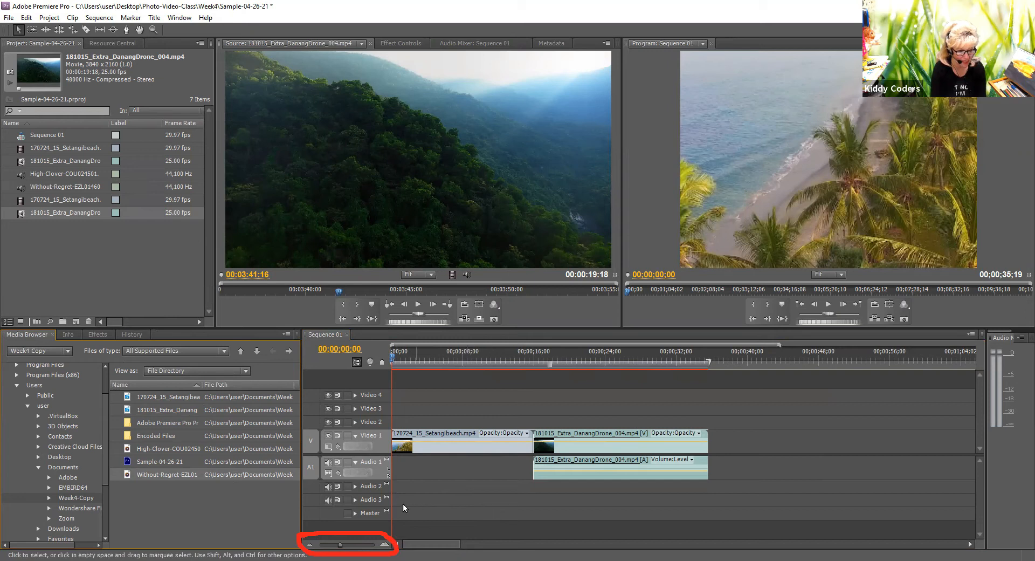
{"action": "double_click", "coordinate": [183, 475]}
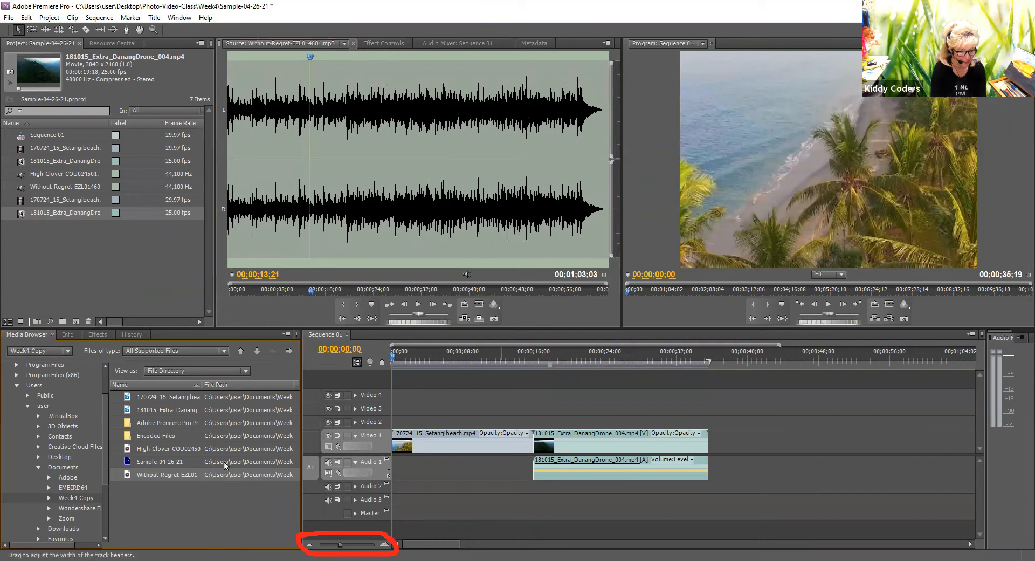
{"action": "left_click_drag", "start_coordinate": [198, 474], "coordinate": [404, 486]}
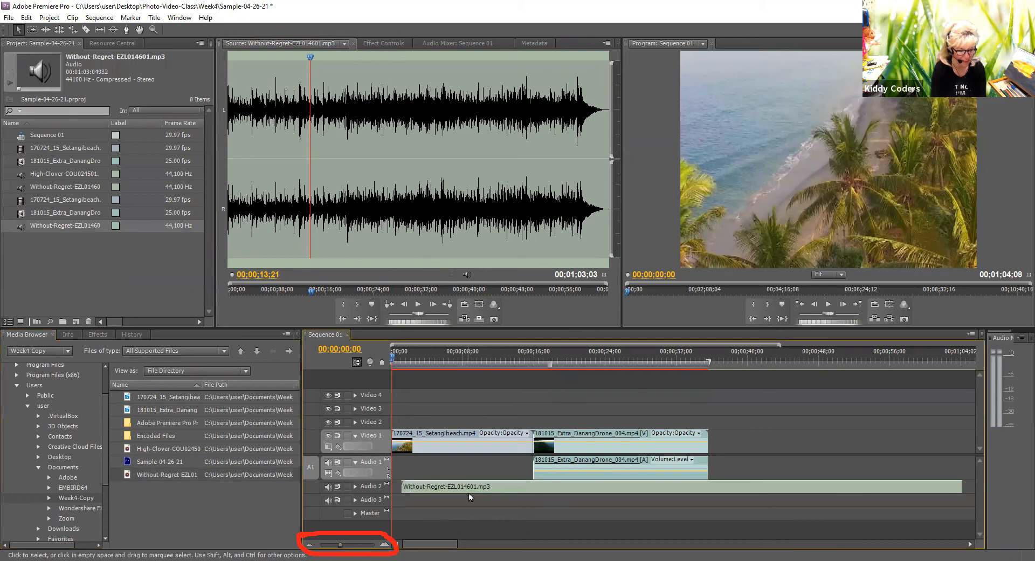
{"action": "left_click", "coordinate": [499, 483]}
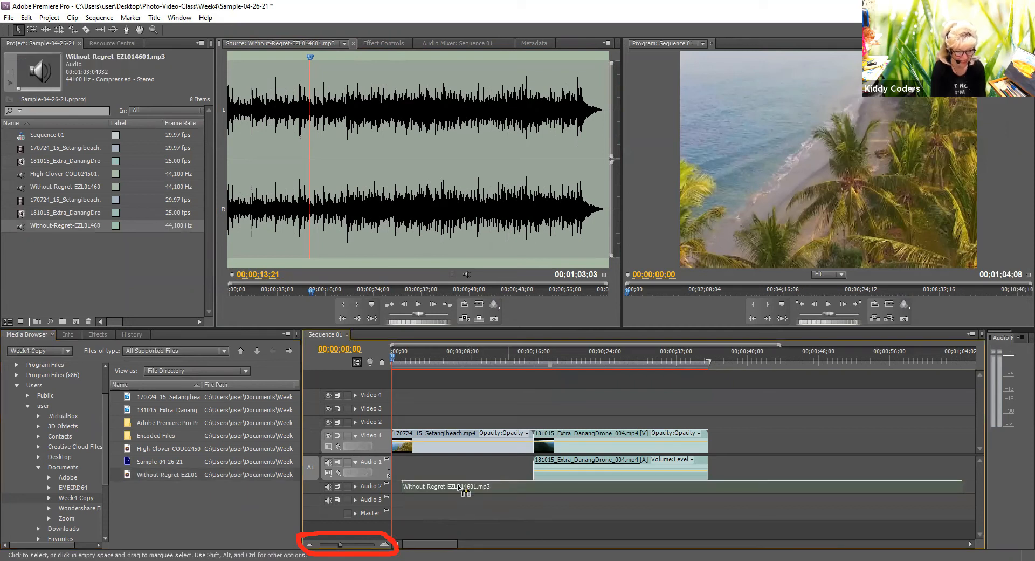
{"action": "left_click_drag", "start_coordinate": [409, 488], "coordinate": [399, 487]}
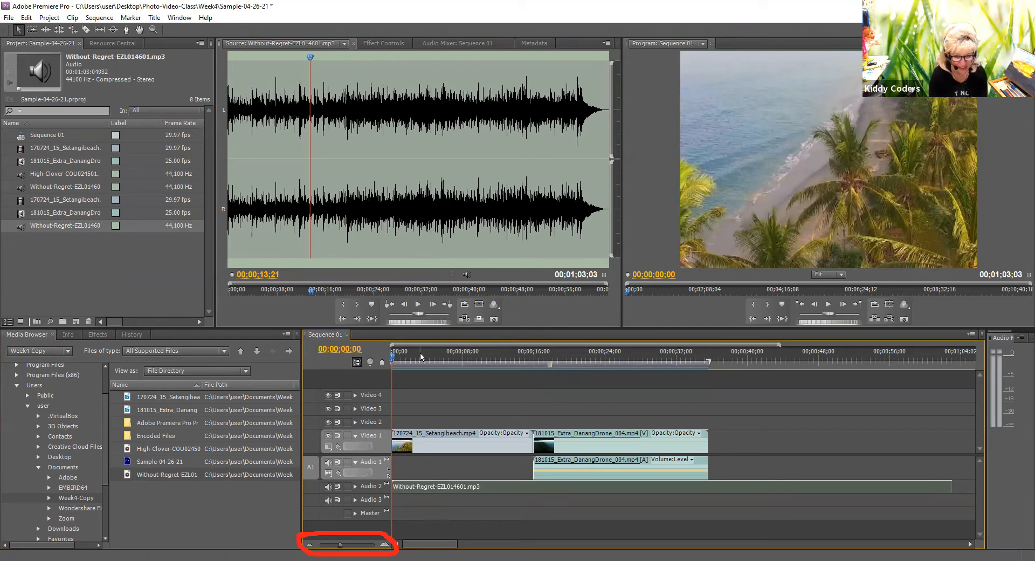
- Play the Without-Regret music in the Source Monitor and Sequence 01 in the Program Monitor
{"action": "left_click", "coordinate": [418, 304]}
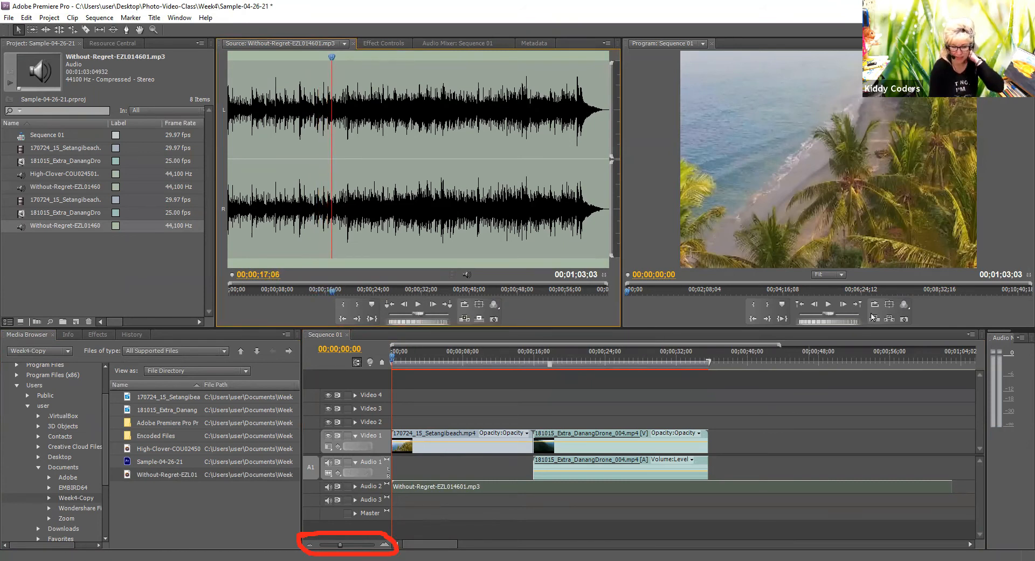
{"action": "left_click", "coordinate": [829, 304]}
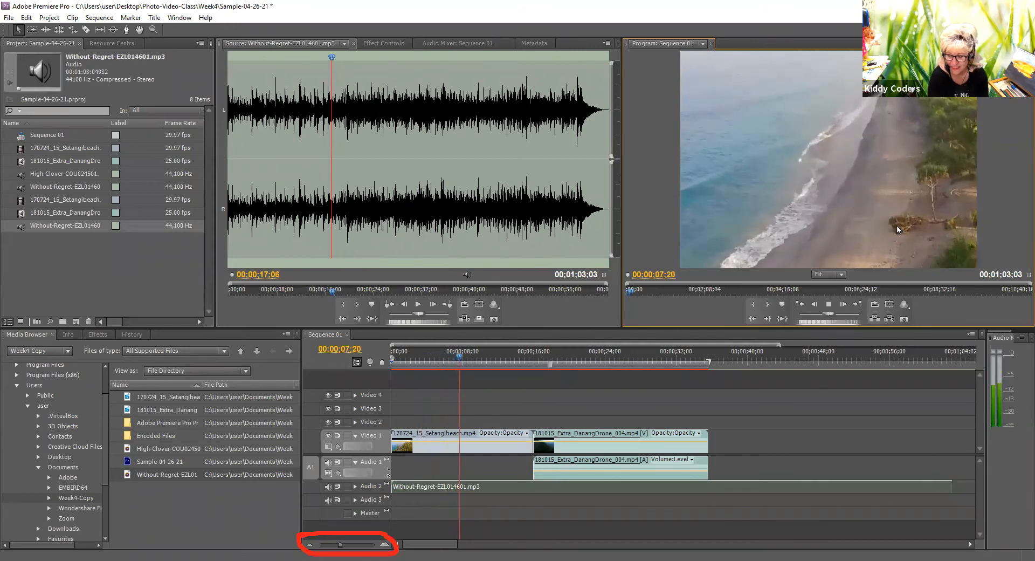
- Trim the end of the Setangibeach clip to about 14 seconds and move the drone clip up against it
{"action": "left_click", "coordinate": [503, 449]}
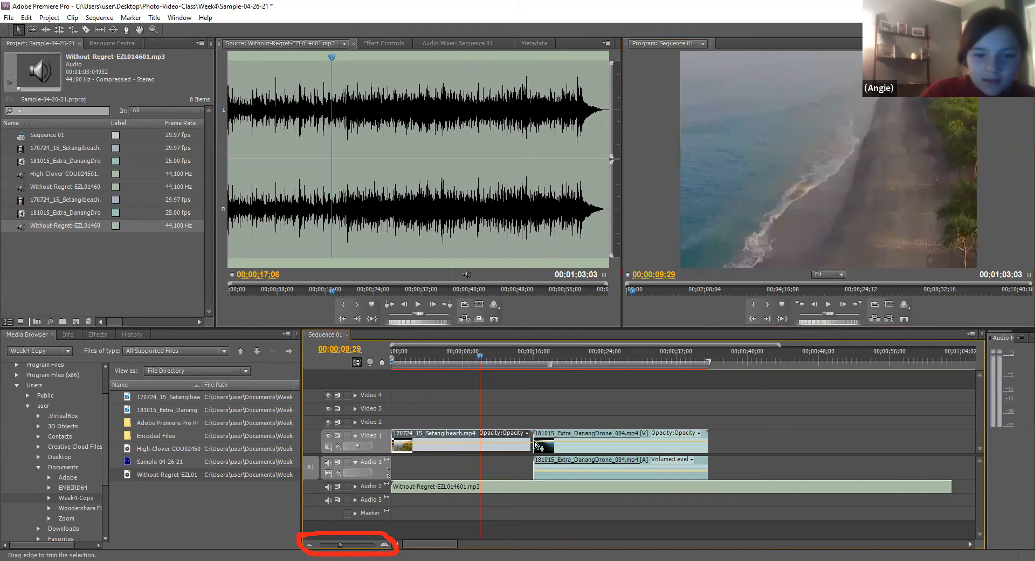
{"action": "left_click_drag", "start_coordinate": [530, 443], "coordinate": [504, 435]}
{"action": "left_click", "coordinate": [568, 443]}
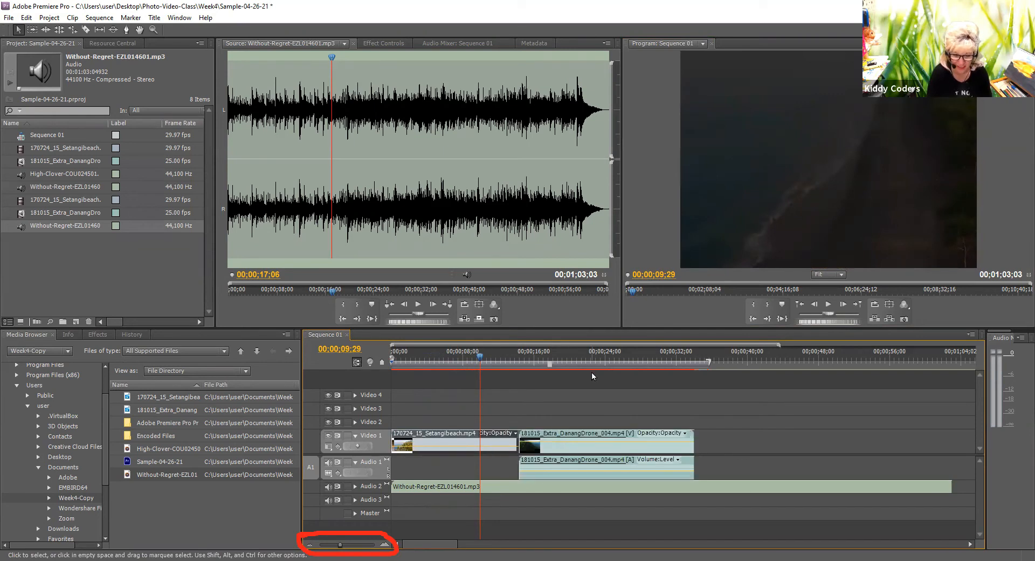
- Preview Sequence 01 around the start and near the end of the drone clip, and return the playhead to the sequence start
{"action": "left_click", "coordinate": [537, 357]}
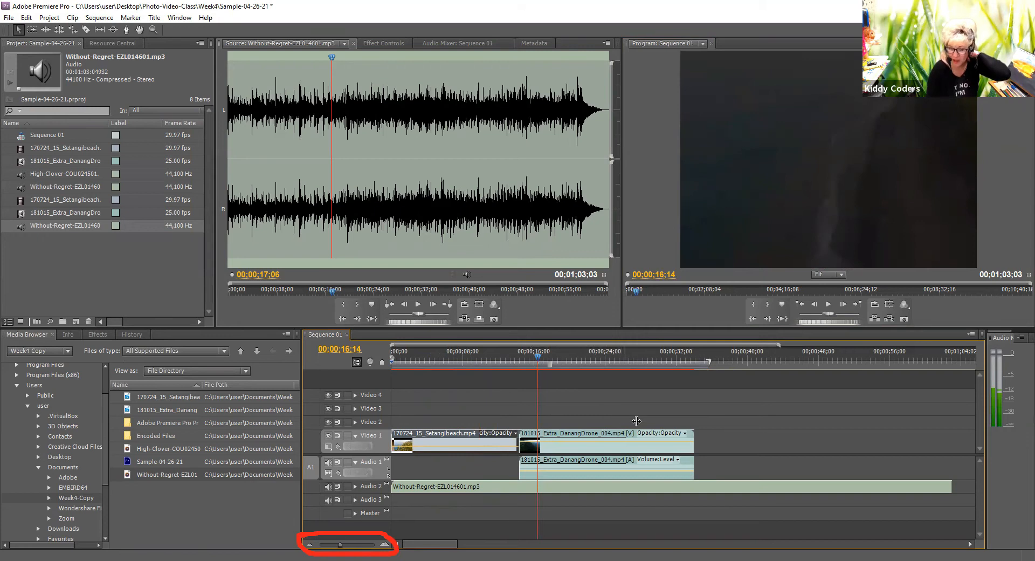
{"action": "left_click", "coordinate": [670, 357]}
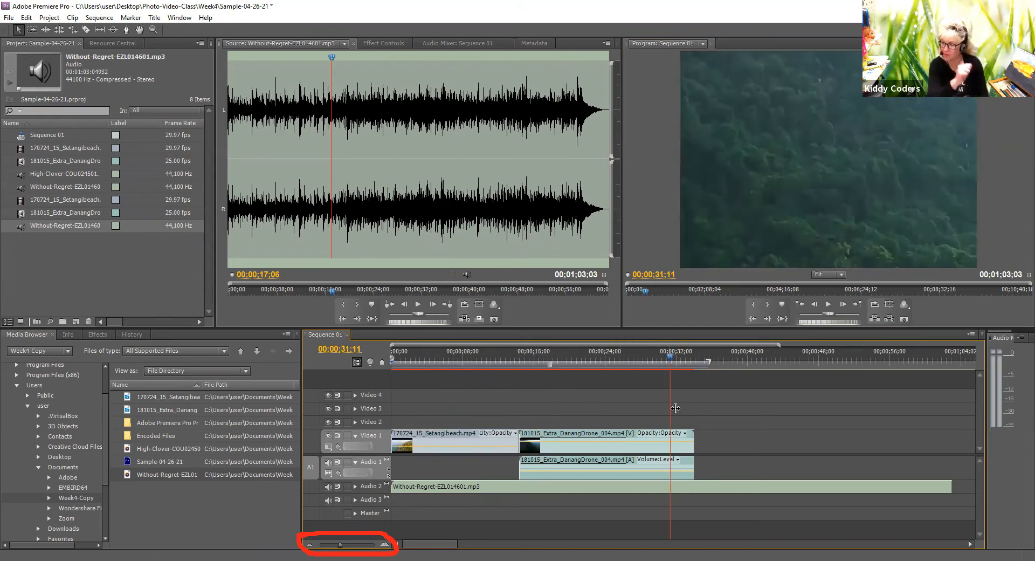
{"action": "left_click", "coordinate": [455, 424]}
{"action": "key", "text": "Home"}
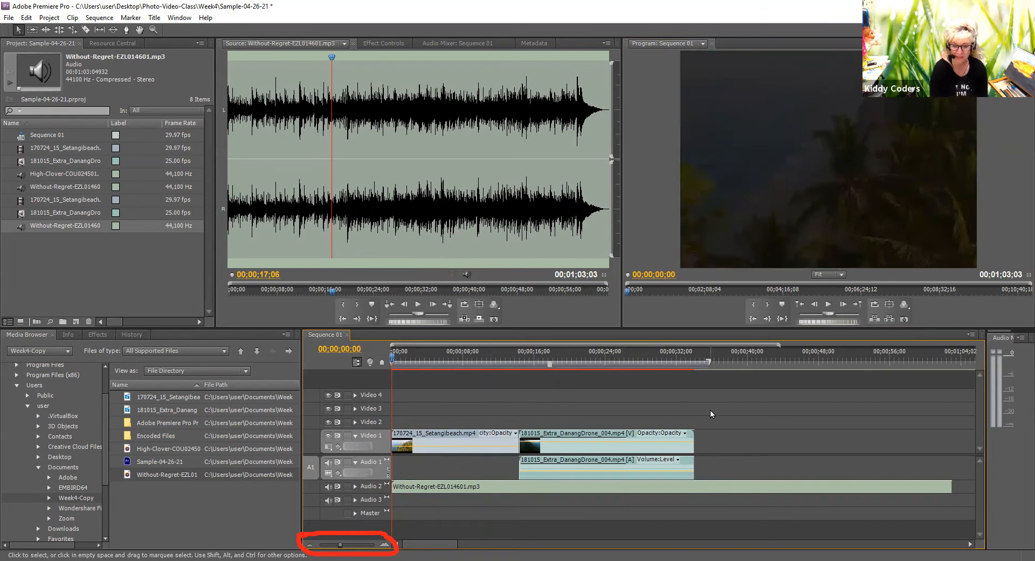
- Trim the end of the drone clip on Video 1 back to about 26 seconds on the timeline
{"action": "left_click", "coordinate": [606, 471]}
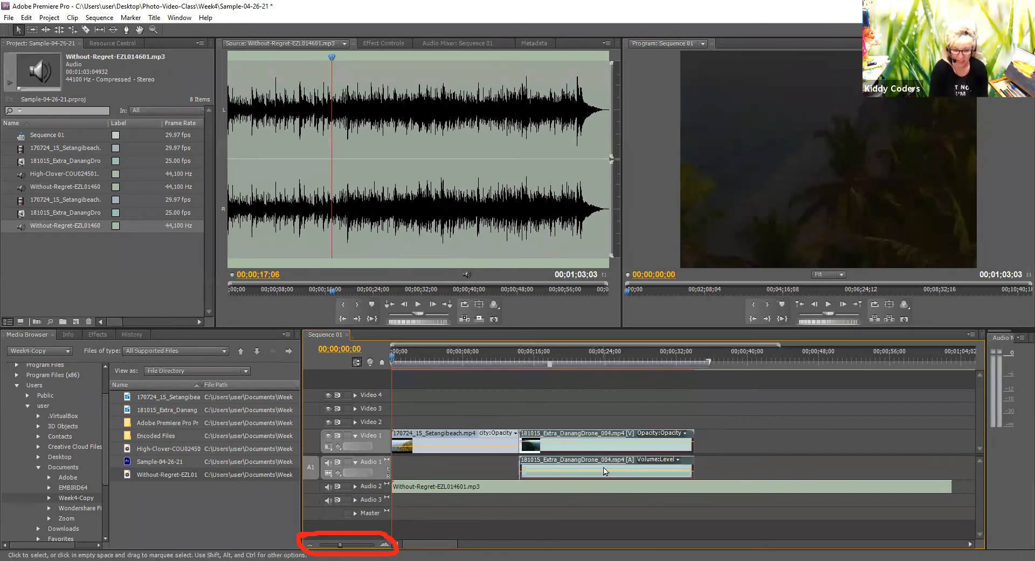
{"action": "left_click_drag", "start_coordinate": [694, 468], "coordinate": [624, 467]}
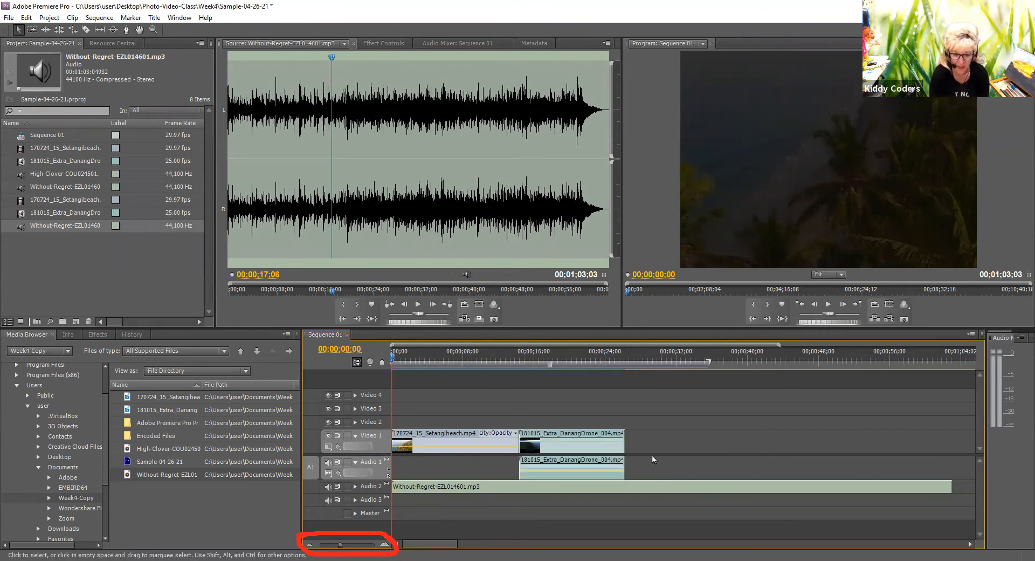
- Shorten the end of the Setangibeach clip to about 10 seconds and move the drone clip directly after it
{"action": "left_click", "coordinate": [501, 433]}
{"action": "left_click", "coordinate": [503, 431]}
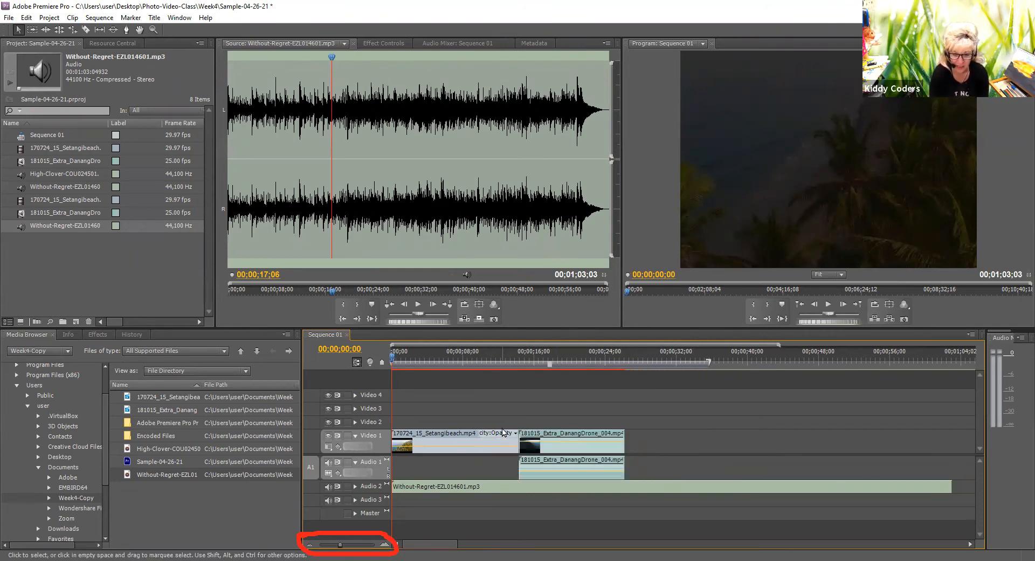
{"action": "left_click", "coordinate": [497, 441]}
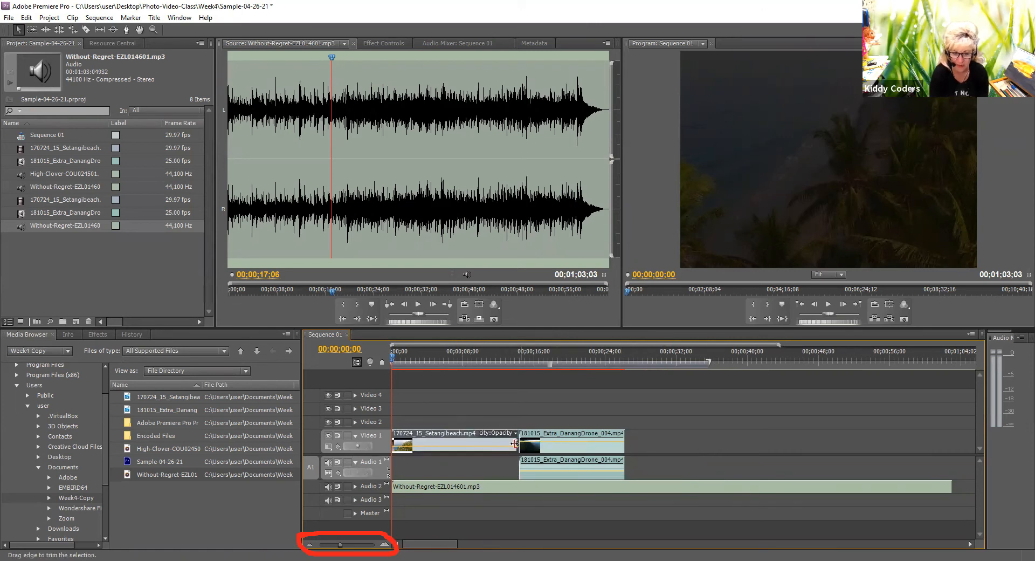
{"action": "left_click_drag", "start_coordinate": [469, 448], "coordinate": [473, 452]}
{"action": "left_click", "coordinate": [497, 411]}
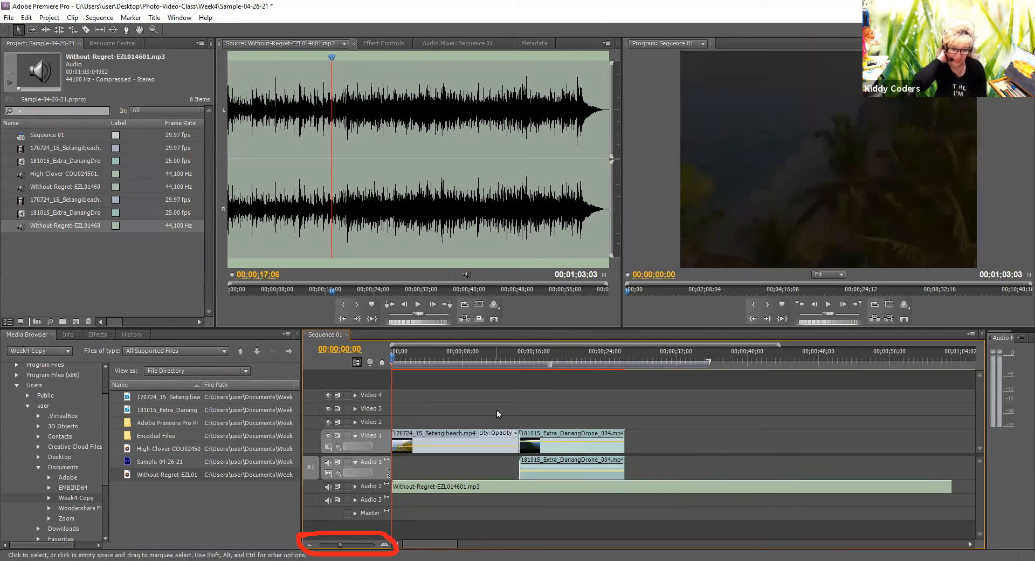
{"action": "left_click", "coordinate": [514, 447]}
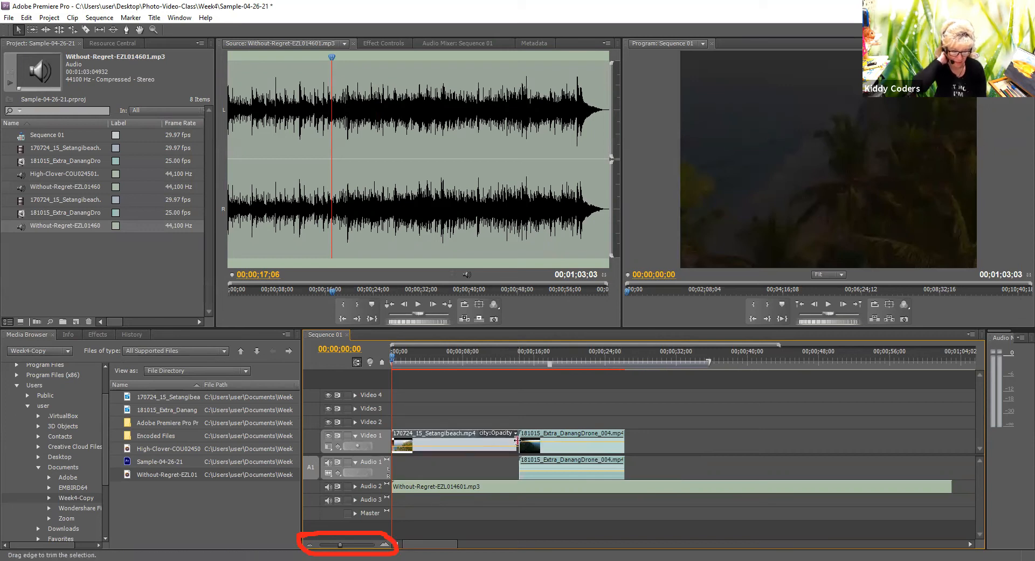
{"action": "left_click_drag", "start_coordinate": [517, 441], "coordinate": [479, 441]}
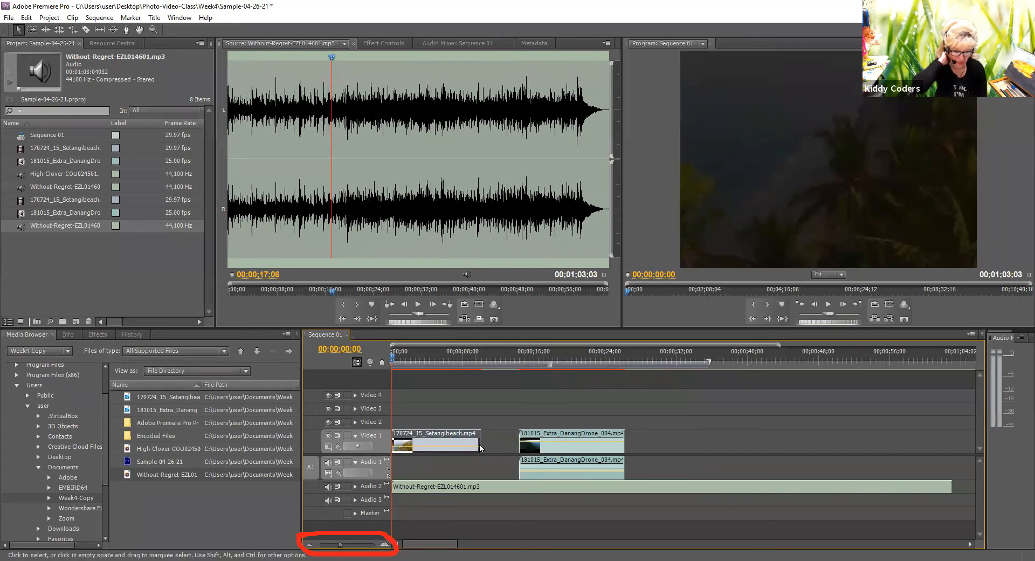
{"action": "left_click", "coordinate": [549, 443]}
{"action": "left_click_drag", "start_coordinate": [548, 441], "coordinate": [510, 441]}
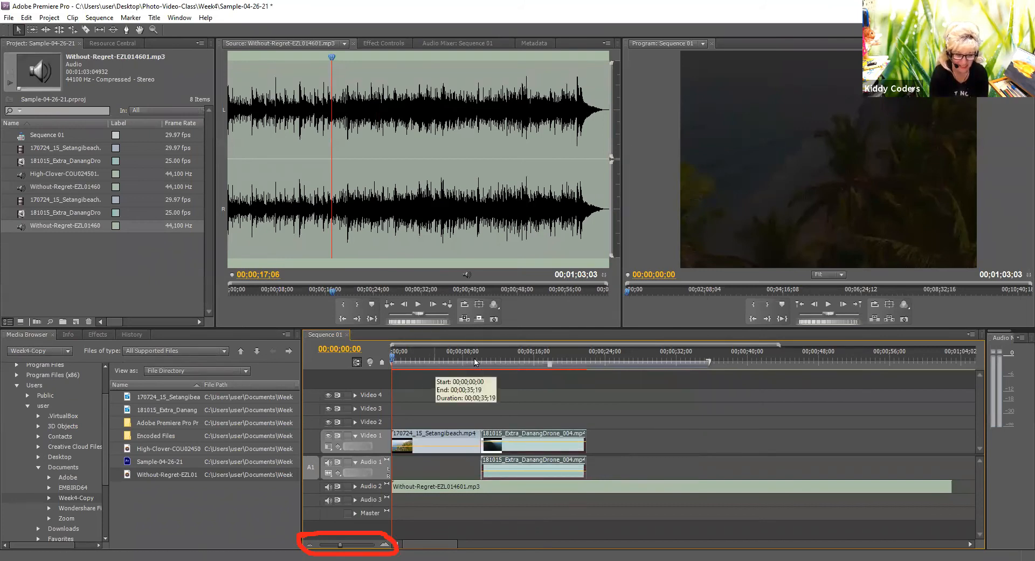
- Play the shortened Sequence 01 in the Program Monitor, stop within the drone clip, and jog back and forth through its frames
{"action": "left_click", "coordinate": [785, 321]}
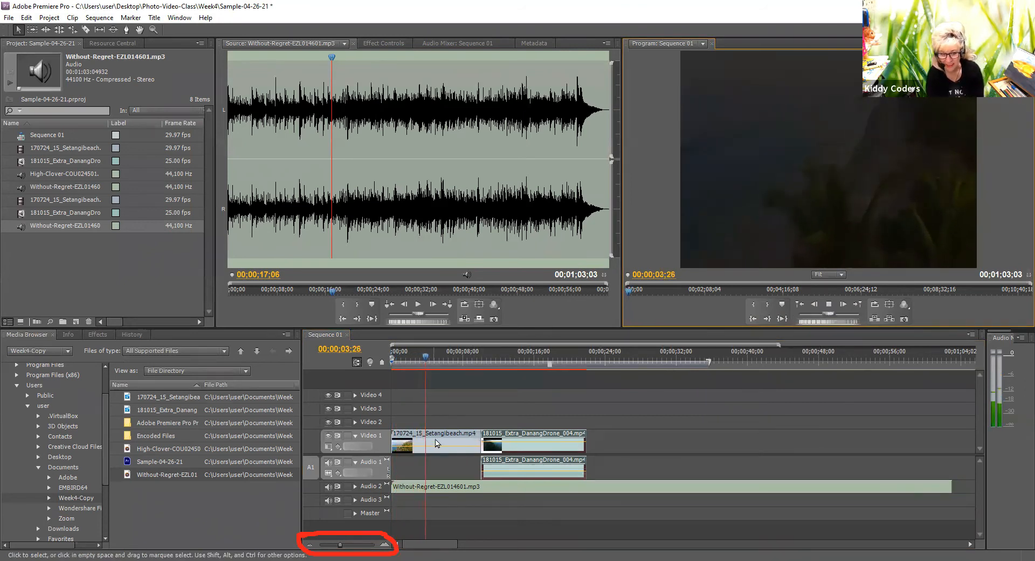
{"action": "left_click", "coordinate": [483, 442]}
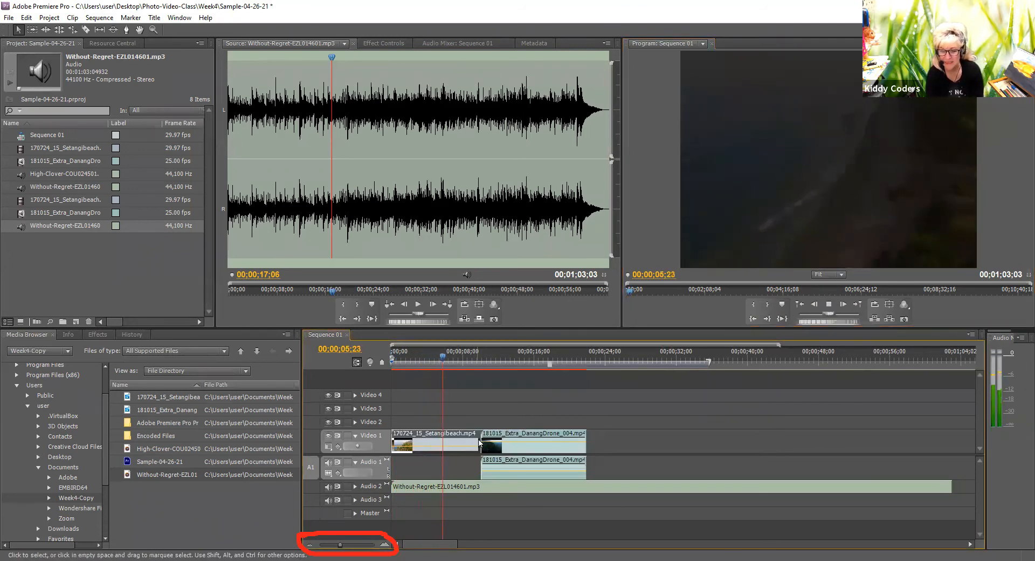
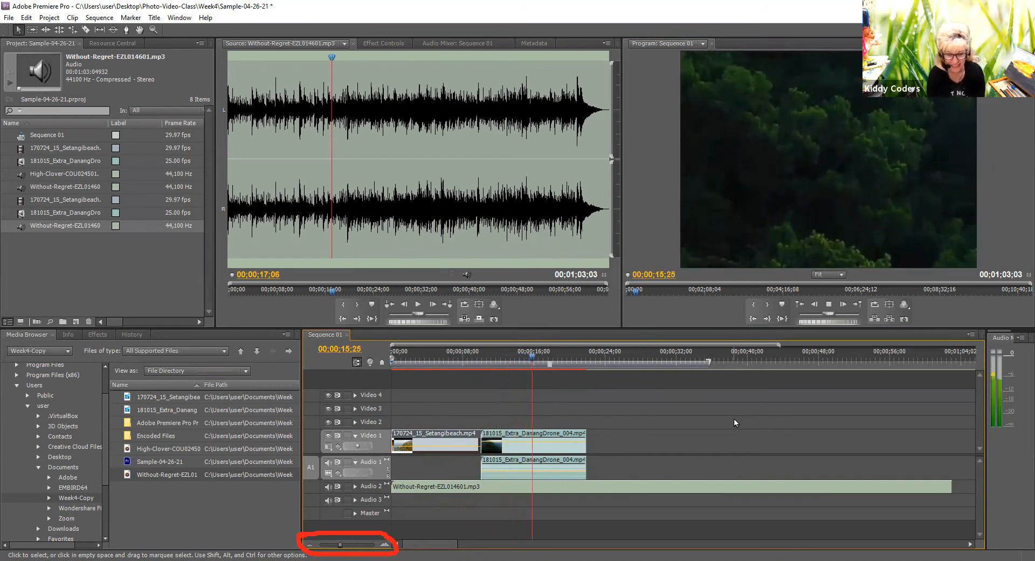
{"action": "left_click", "coordinate": [829, 304]}
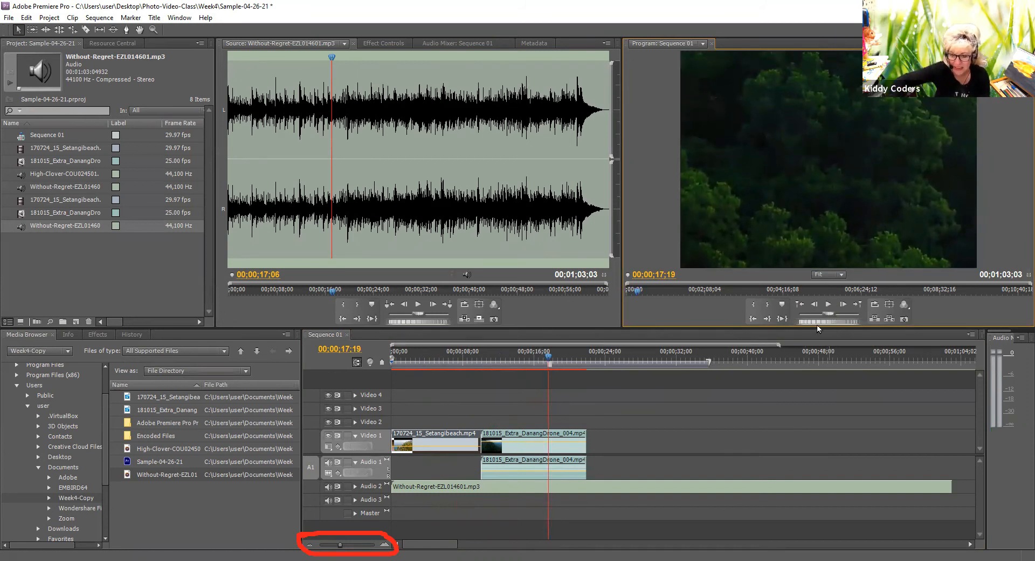
{"action": "mouse_move", "coordinate": [822, 322]}
{"action": "left_mouse_down"}
{"action": "mouse_move", "coordinate": [854, 321]}
{"action": "mouse_move", "coordinate": [830, 323]}
{"action": "left_mouse_up"}
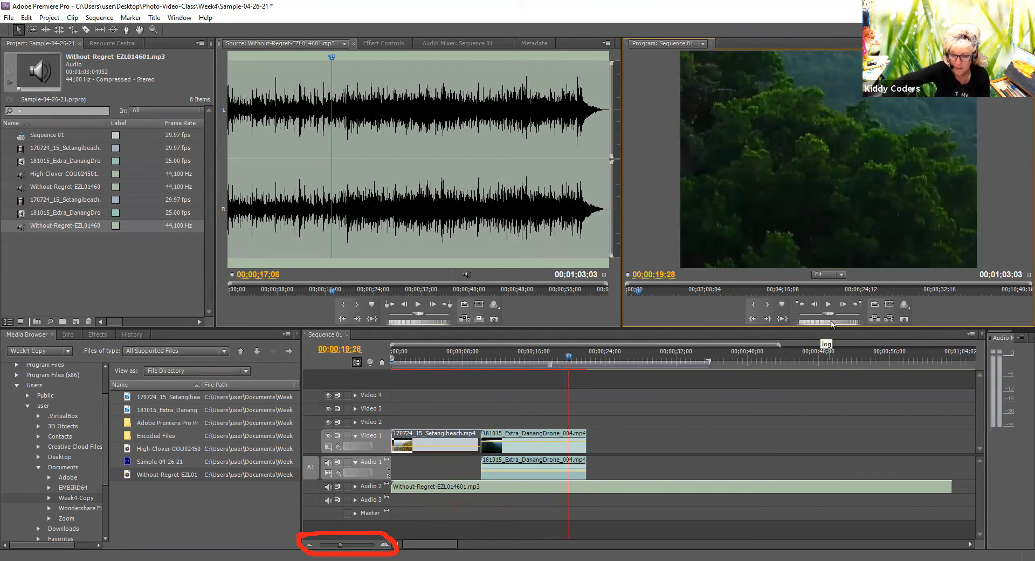
{"action": "mouse_move", "coordinate": [828, 322]}
{"action": "left_mouse_down"}
{"action": "mouse_move", "coordinate": [817, 321]}
{"action": "mouse_move", "coordinate": [845, 321]}
{"action": "left_mouse_up"}
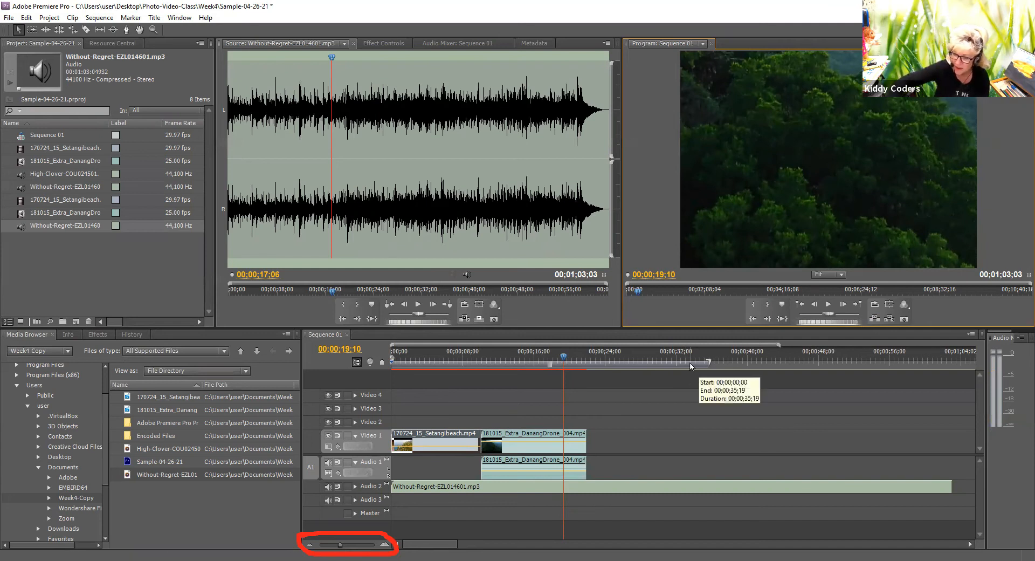
- Undo the trims and moves of the Setangibeach and drone clips, back to their full lengths
{"action": "left_click", "coordinate": [26, 18]}
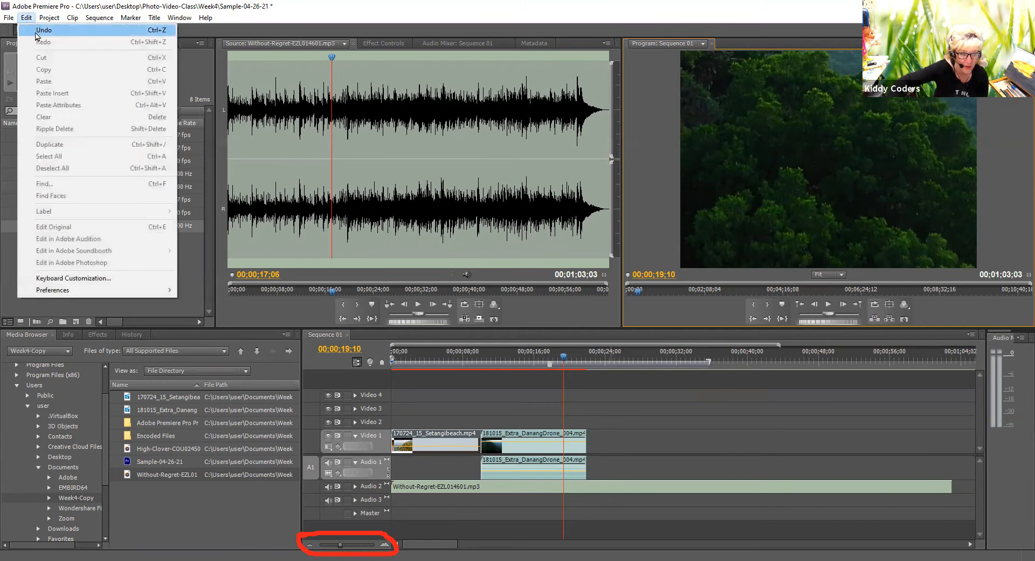
{"action": "left_click", "coordinate": [32, 32]}
{"action": "left_click", "coordinate": [27, 18]}
{"action": "left_click", "coordinate": [33, 30]}
{"action": "left_click", "coordinate": [26, 18]}
{"action": "left_click", "coordinate": [34, 30]}
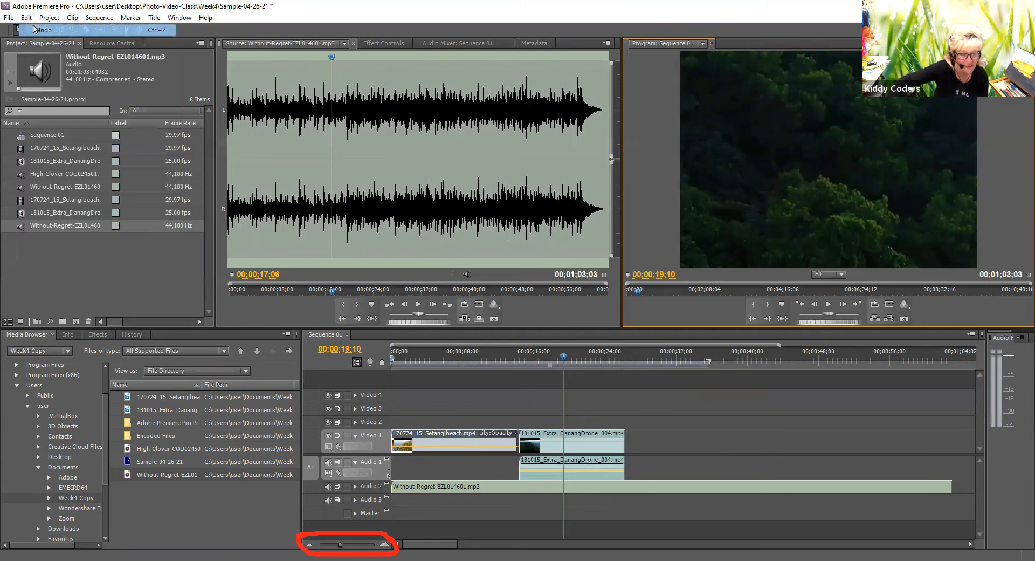
{"action": "left_click", "coordinate": [26, 18]}
{"action": "left_click", "coordinate": [40, 33]}
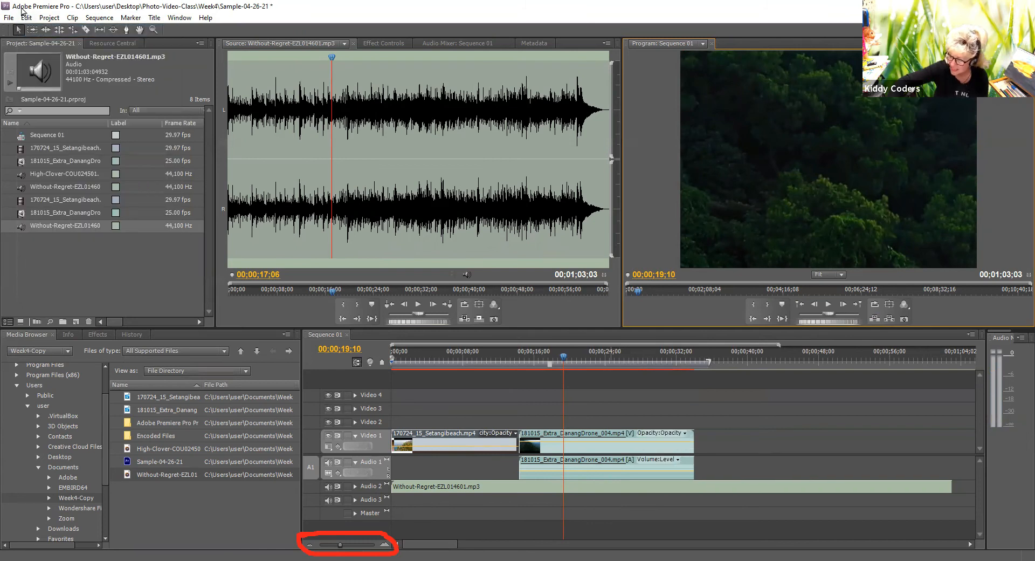
{"action": "left_click", "coordinate": [26, 18]}
{"action": "left_click", "coordinate": [35, 30]}
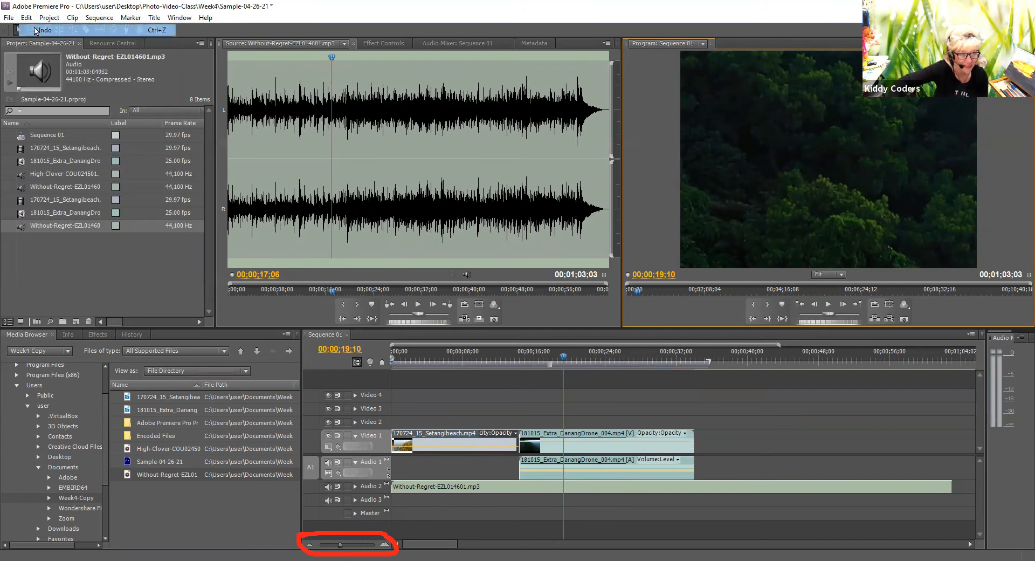
{"action": "left_click", "coordinate": [26, 17]}
{"action": "left_click", "coordinate": [38, 31]}
{"action": "left_click", "coordinate": [27, 17]}
{"action": "left_click", "coordinate": [40, 32]}
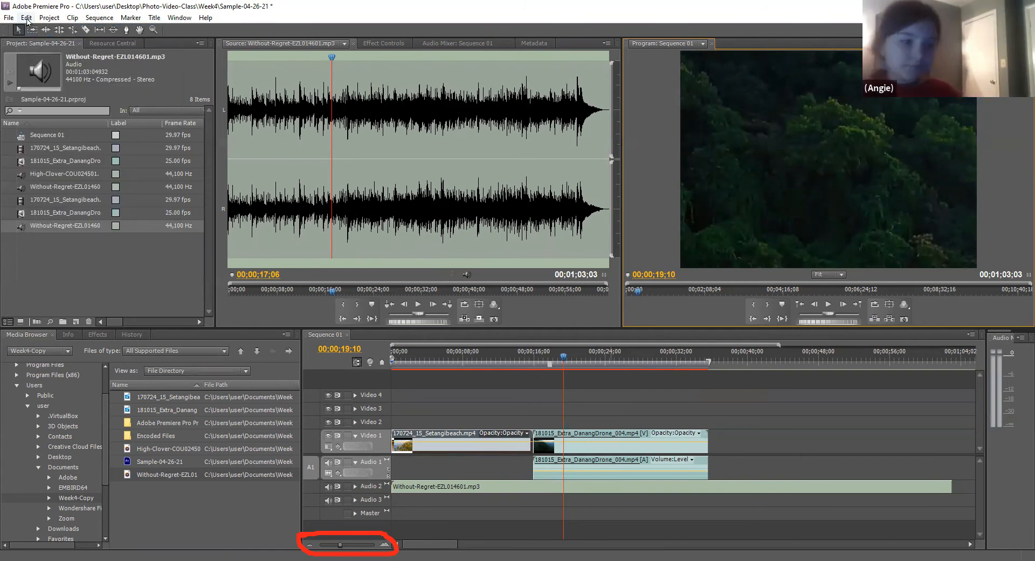
- Undo the additions of the Without-Regret music on Audio 2 and the drone clip after the Setangibeach clip
{"action": "left_click", "coordinate": [26, 17]}
{"action": "left_click", "coordinate": [37, 30]}
{"action": "left_click", "coordinate": [27, 17]}
{"action": "left_click", "coordinate": [32, 30]}
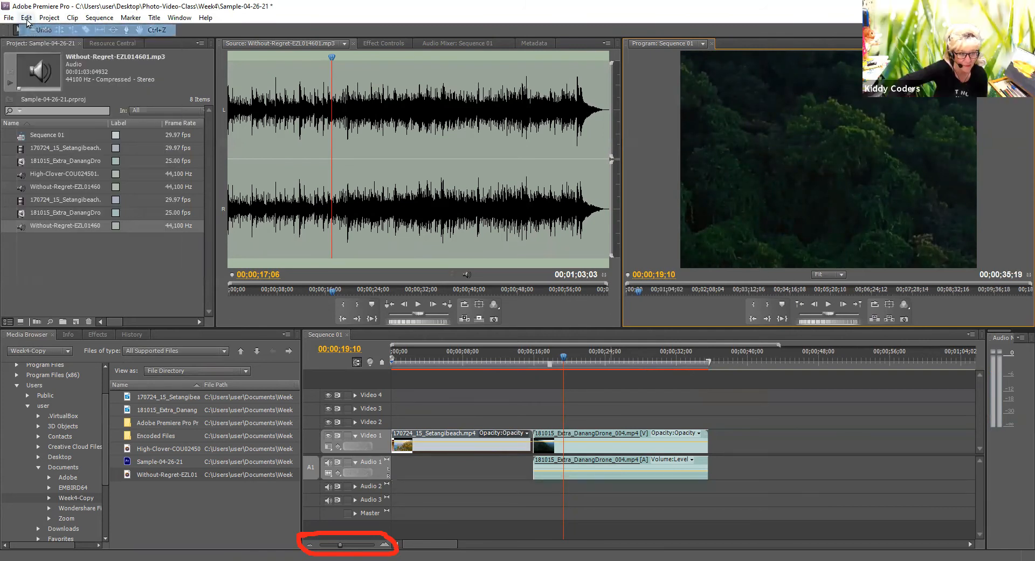
{"action": "left_click", "coordinate": [27, 19]}
{"action": "left_click", "coordinate": [43, 30]}
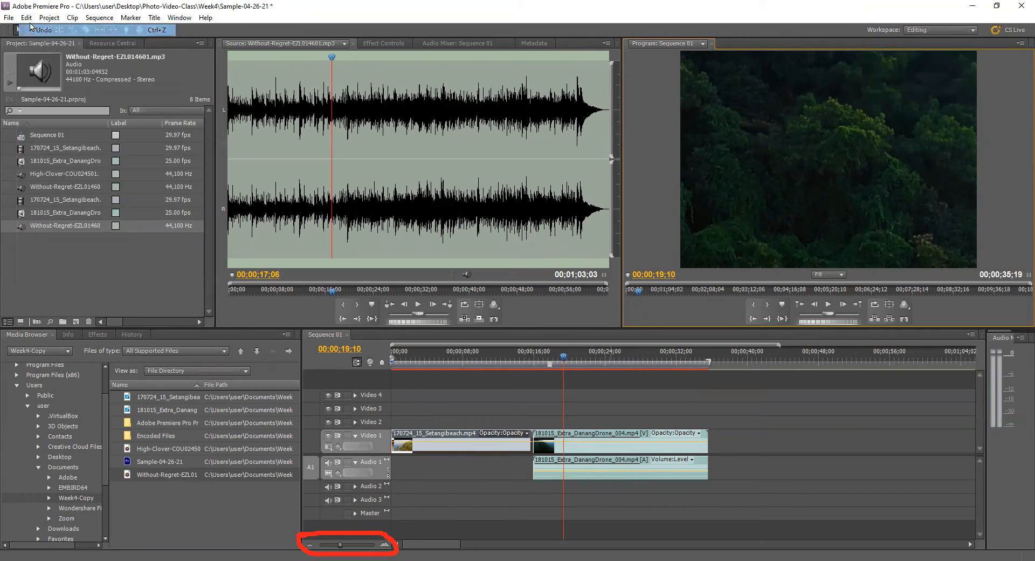
{"action": "left_click", "coordinate": [27, 18]}
{"action": "left_click", "coordinate": [37, 30]}
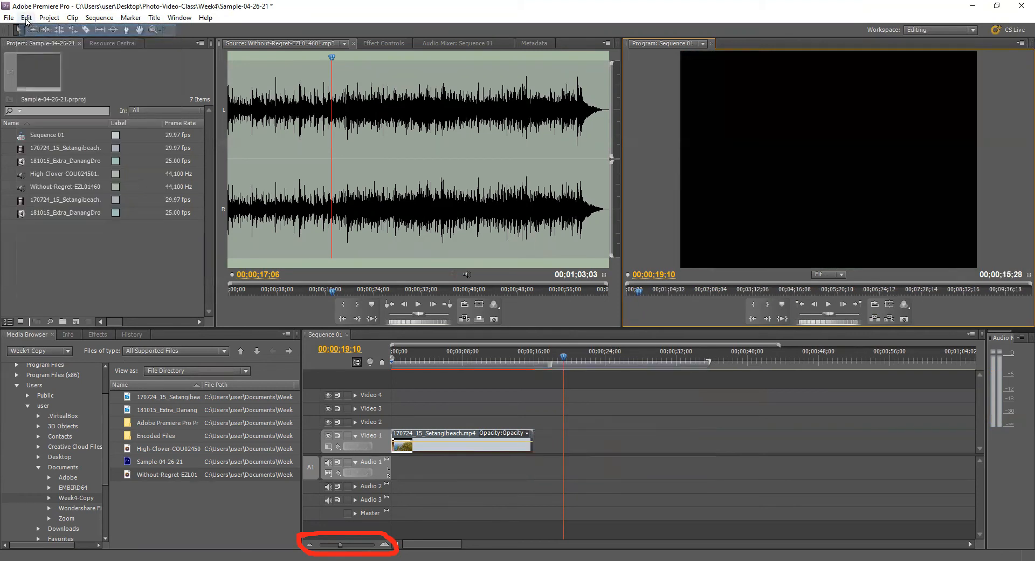
- Undo the Setangibeach placement on Video 1 and the duplicate clip imports, back to an empty timeline
{"action": "left_click", "coordinate": [26, 18]}
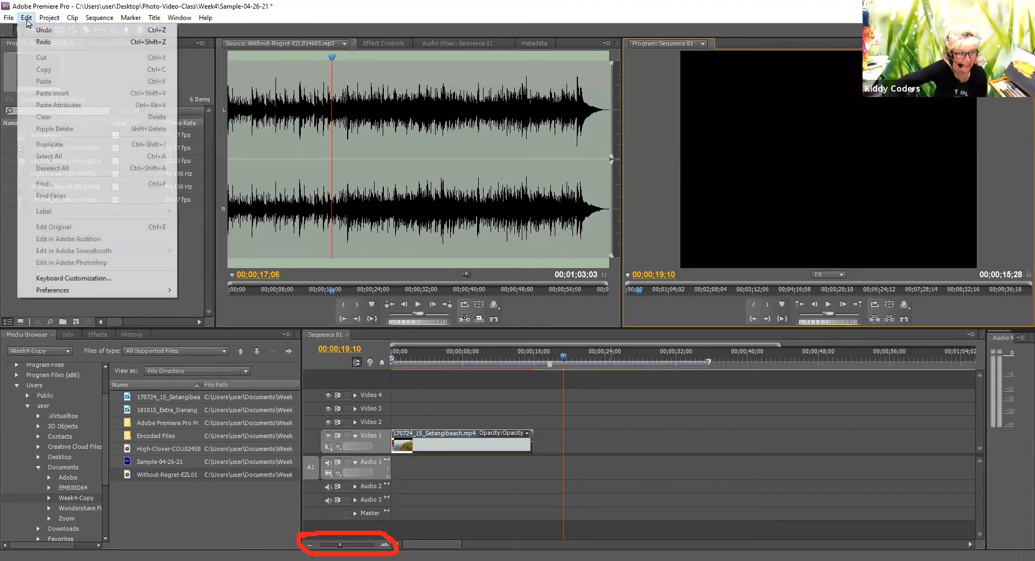
{"action": "left_click", "coordinate": [33, 30]}
{"action": "left_click", "coordinate": [25, 18]}
{"action": "left_click", "coordinate": [32, 30]}
{"action": "left_click", "coordinate": [26, 18]}
{"action": "left_click", "coordinate": [32, 31]}
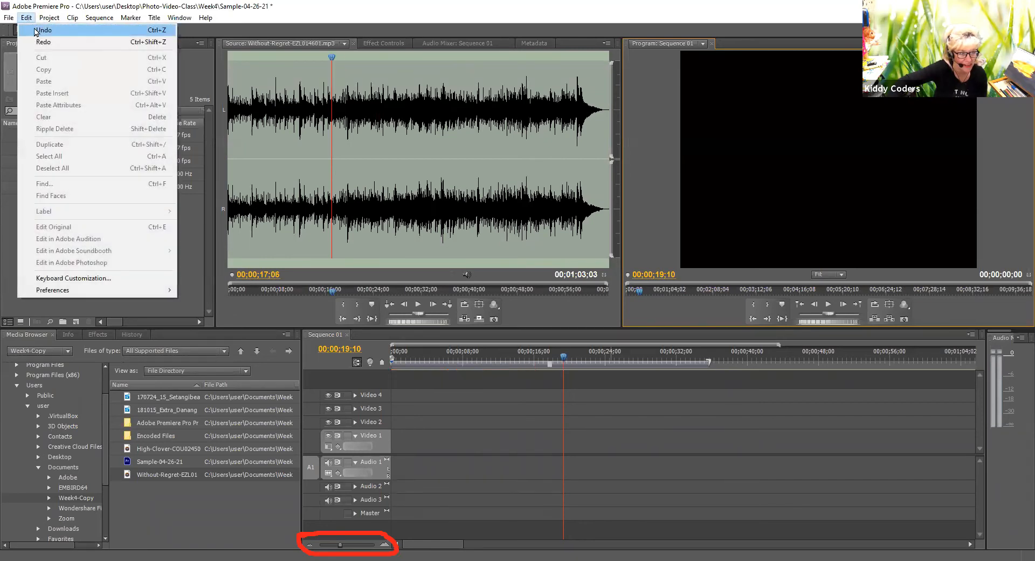
- Undo the earlier timeline clearing and the additions of the Without-Regret and High-Clover music
{"action": "left_click", "coordinate": [34, 31]}
{"action": "left_click", "coordinate": [25, 17]}
{"action": "left_click", "coordinate": [32, 31]}
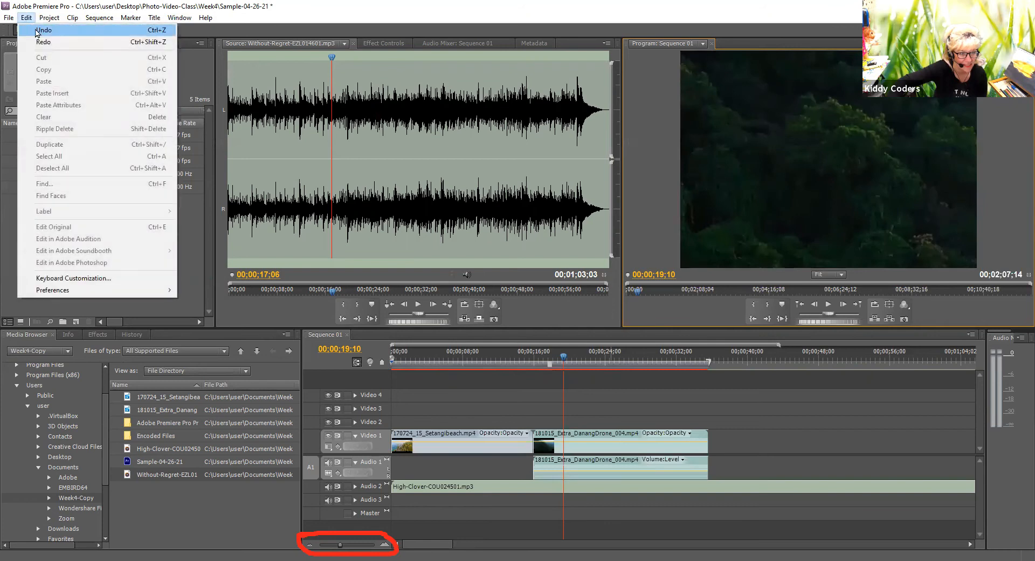
{"action": "left_click", "coordinate": [35, 31]}
{"action": "left_click", "coordinate": [25, 18]}
{"action": "left_click", "coordinate": [32, 31]}
{"action": "left_click", "coordinate": [25, 18]}
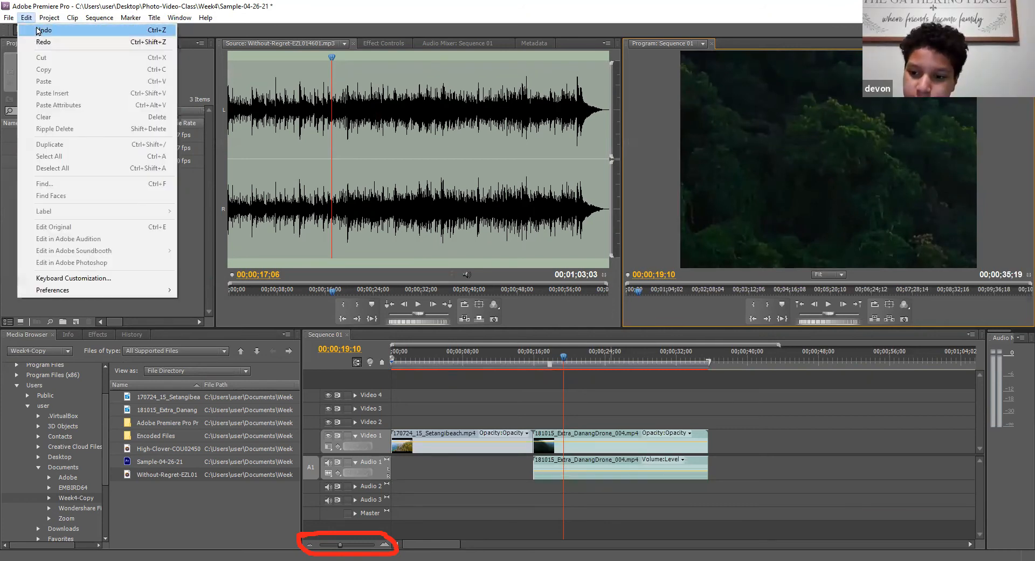
- Undo the earlier repositioning and editing of the drone clip on Video 1 and Audio 1
{"action": "left_click", "coordinate": [33, 30]}
{"action": "left_click", "coordinate": [26, 18]}
{"action": "left_click", "coordinate": [36, 30]}
{"action": "left_click", "coordinate": [26, 18]}
{"action": "left_click", "coordinate": [33, 30]}
{"action": "left_click", "coordinate": [26, 18]}
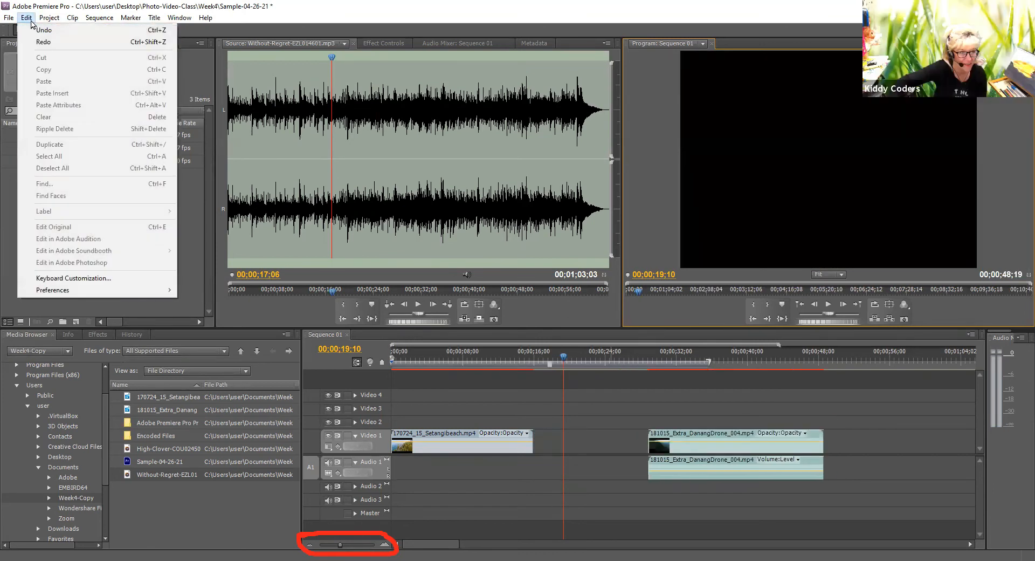
{"action": "left_click", "coordinate": [33, 30]}
{"action": "left_click", "coordinate": [26, 18]}
{"action": "left_click", "coordinate": [33, 30]}
{"action": "left_click", "coordinate": [26, 18]}
{"action": "left_click", "coordinate": [33, 31]}
{"action": "left_click", "coordinate": [26, 18]}
{"action": "left_click", "coordinate": [34, 30]}
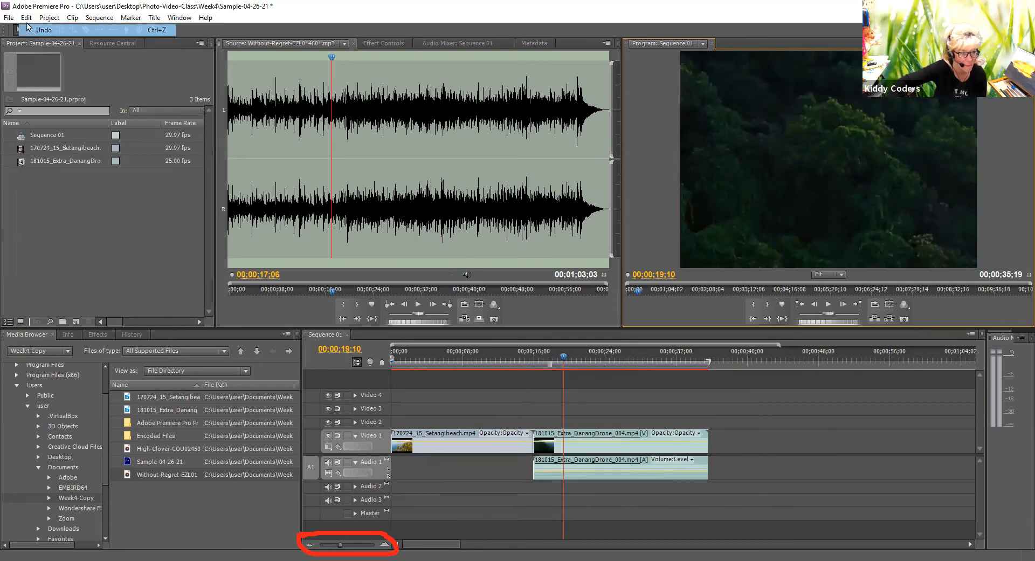
- Undo all remaining edits until the project holds only the empty Sequence 01
{"action": "left_click", "coordinate": [26, 18]}
{"action": "left_click", "coordinate": [37, 30]}
{"action": "left_click", "coordinate": [26, 17]}
{"action": "left_click", "coordinate": [36, 30]}
{"action": "left_click", "coordinate": [26, 18]}
{"action": "left_click", "coordinate": [37, 30]}
{"action": "left_click", "coordinate": [26, 18]}
{"action": "left_click", "coordinate": [37, 30]}
{"action": "left_click", "coordinate": [26, 18]}
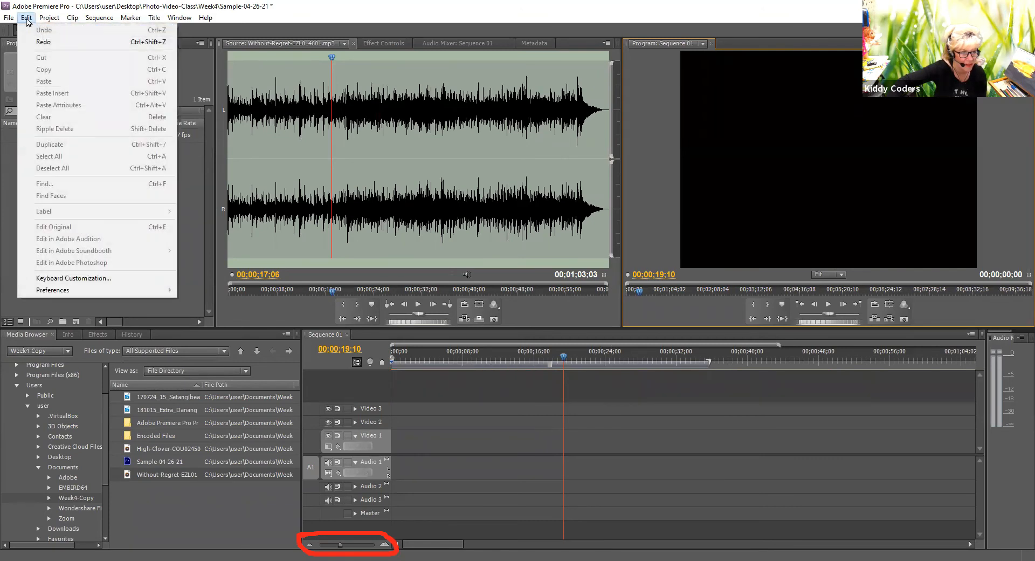
{"action": "left_click", "coordinate": [31, 33]}
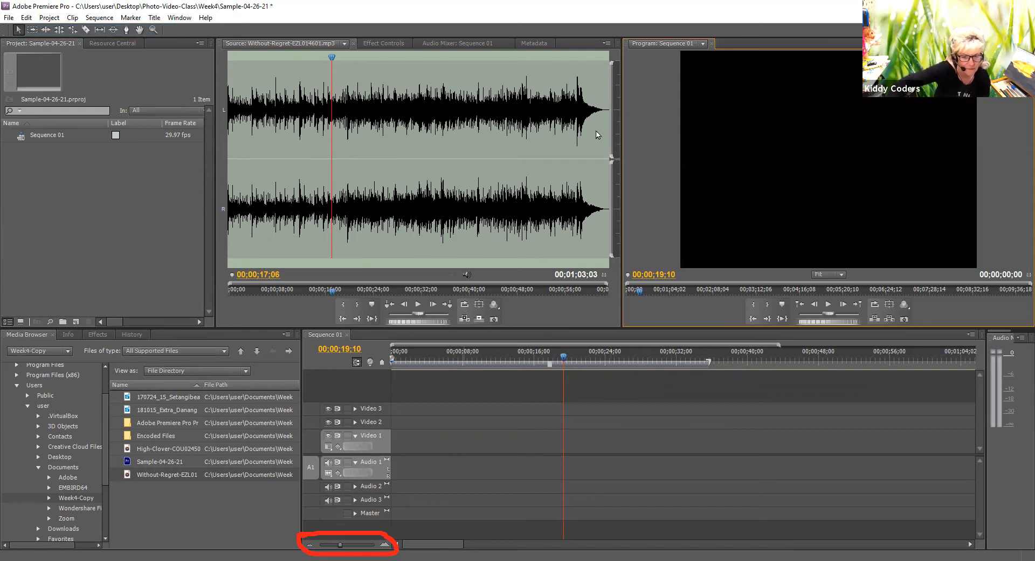
- Clear the Without-Regret music from the Source Monitor and return to the Sequence 01 timeline
{"action": "left_click", "coordinate": [344, 43]}
{"action": "left_click", "coordinate": [294, 68]}
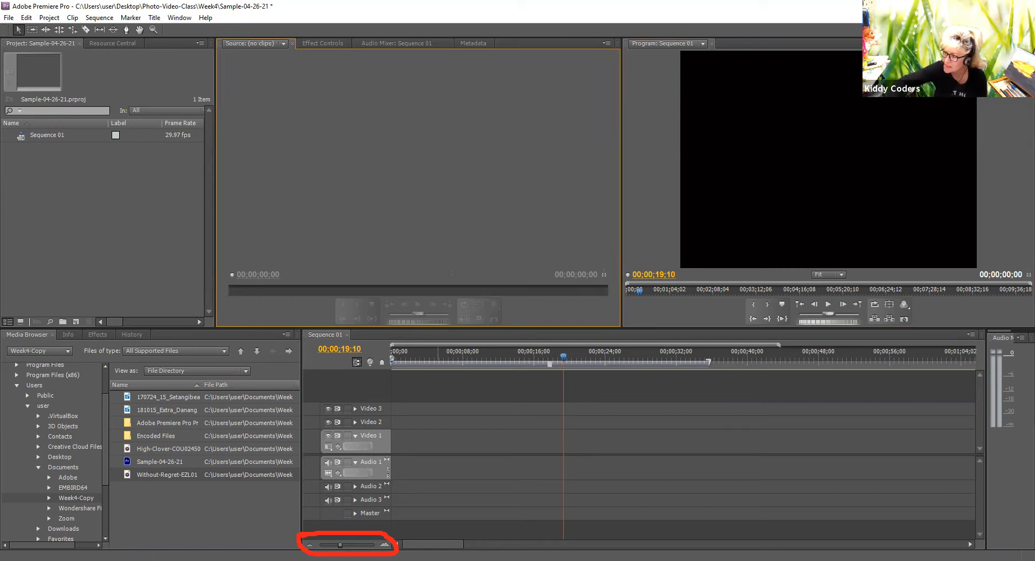
{"action": "left_click", "coordinate": [1017, 174]}
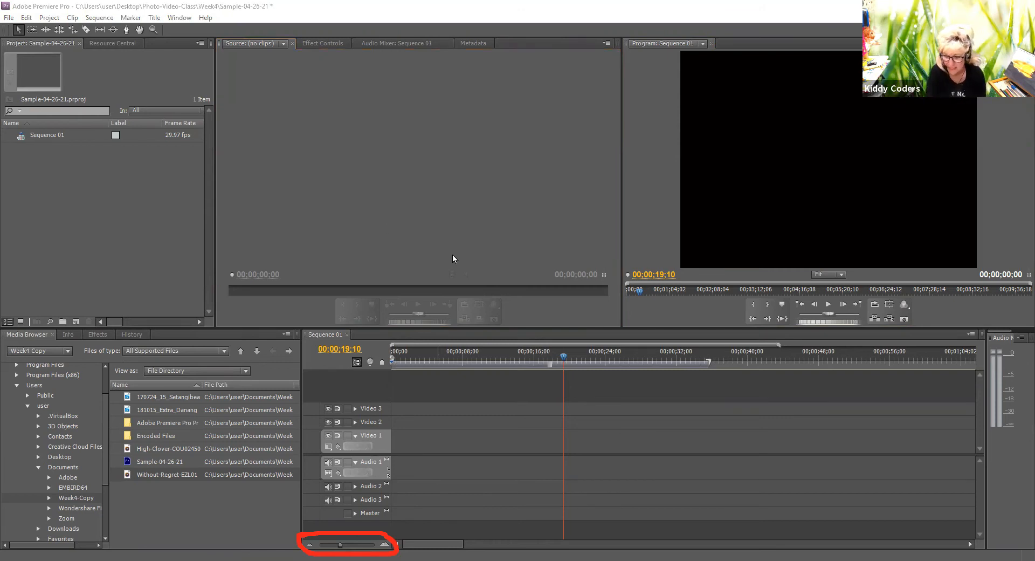
{"action": "left_click", "coordinate": [716, 492]}
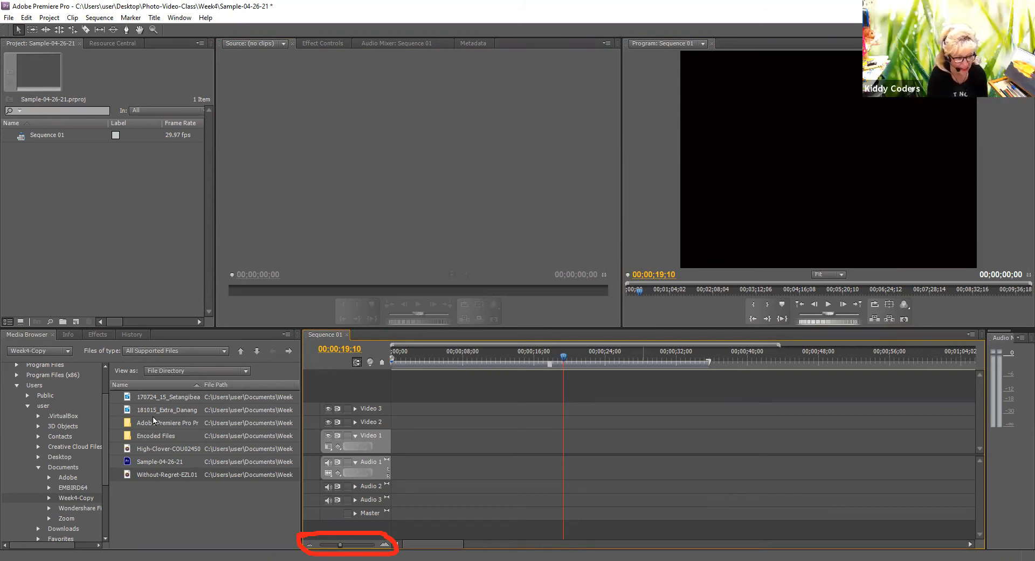
- Open the 170724_15_Setangibeach clip from the Week4-Copy folder in the Source Monitor, play it, and stop near its end
{"action": "left_click", "coordinate": [194, 397]}
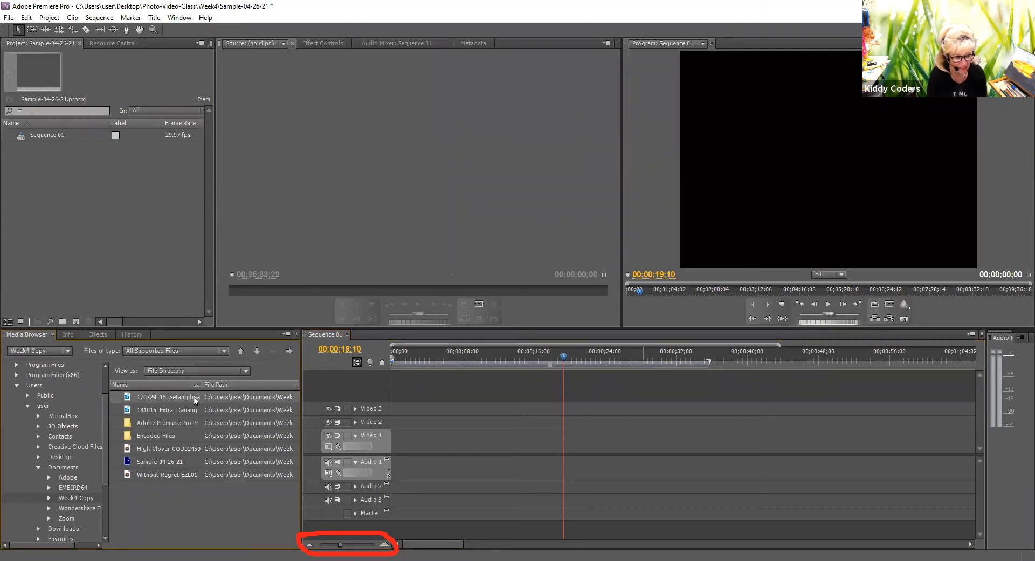
{"action": "double_click", "coordinate": [193, 396]}
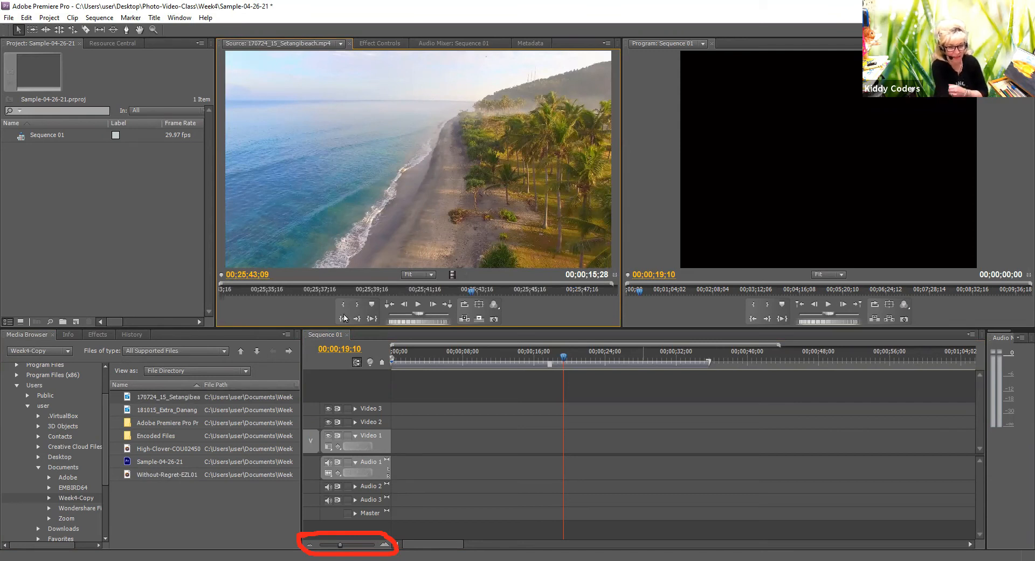
{"action": "left_click", "coordinate": [415, 305]}
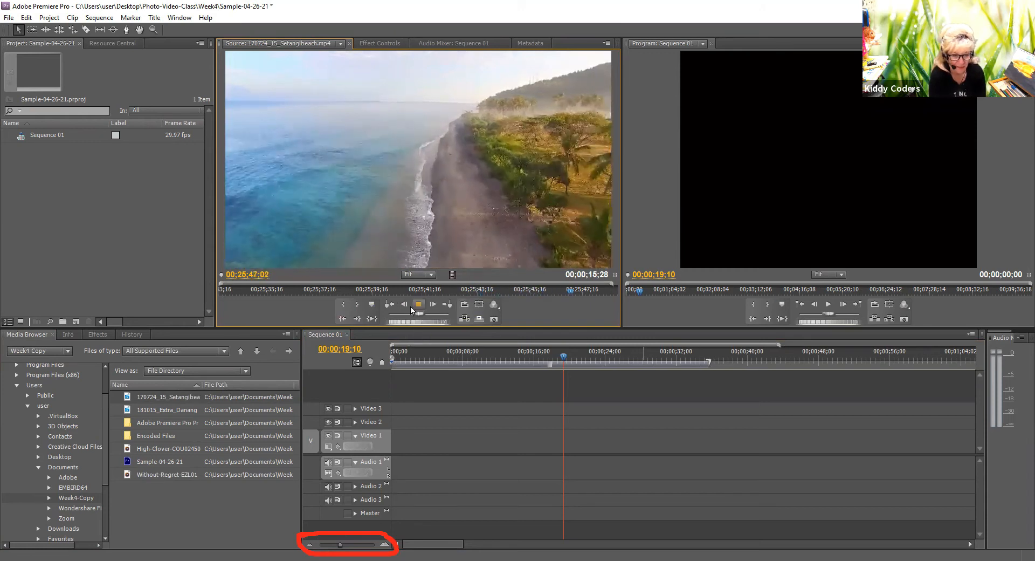
{"action": "left_click", "coordinate": [417, 305]}
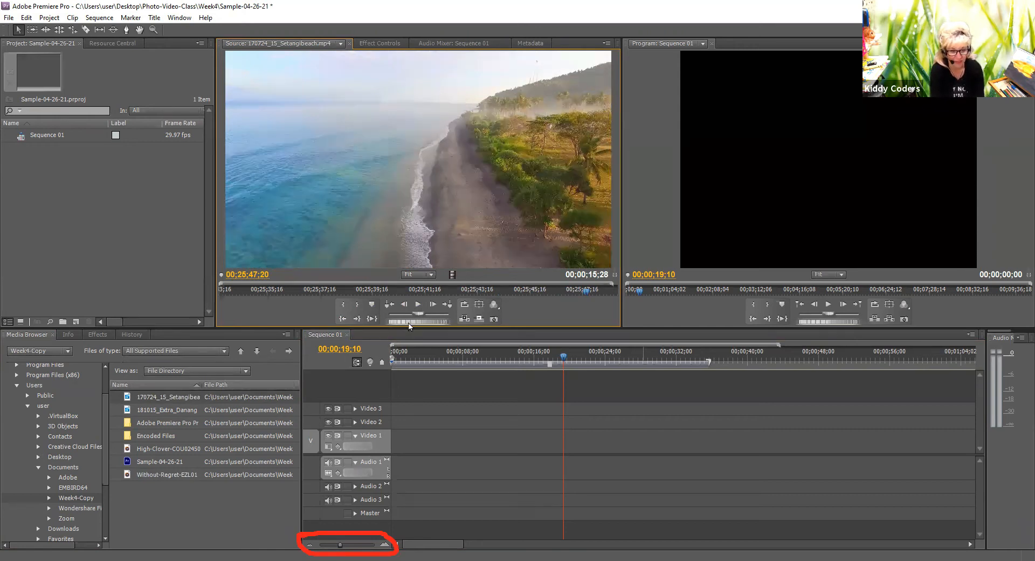
- Step the Setangibeach source clip back three frames, rewind it to its start, and play it to about 00;25;40;01
{"action": "left_click", "coordinate": [403, 305]}
{"action": "left_click", "coordinate": [403, 305]}
{"action": "left_click", "coordinate": [403, 305]}
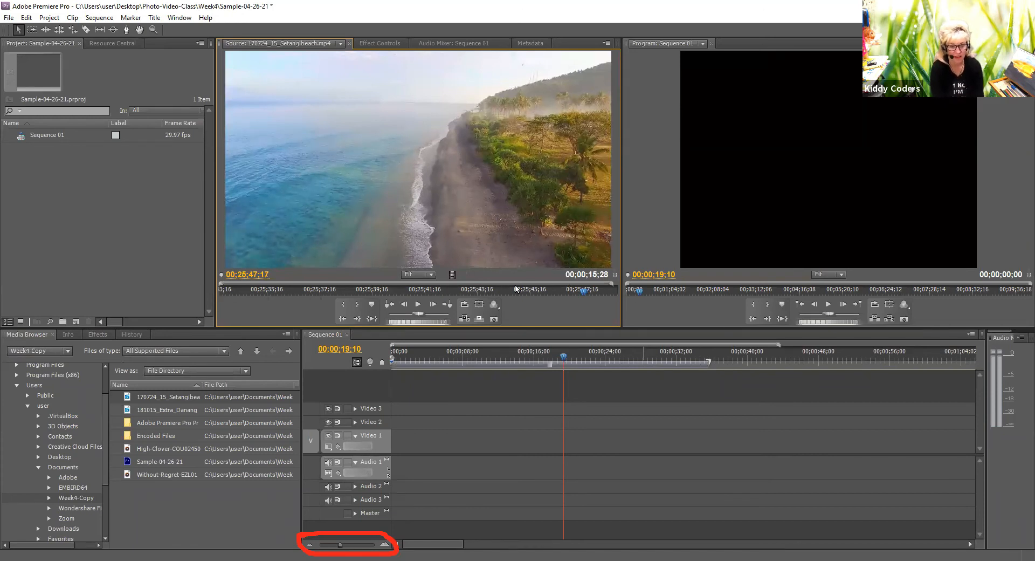
{"action": "left_click_drag", "start_coordinate": [585, 293], "coordinate": [134, 323]}
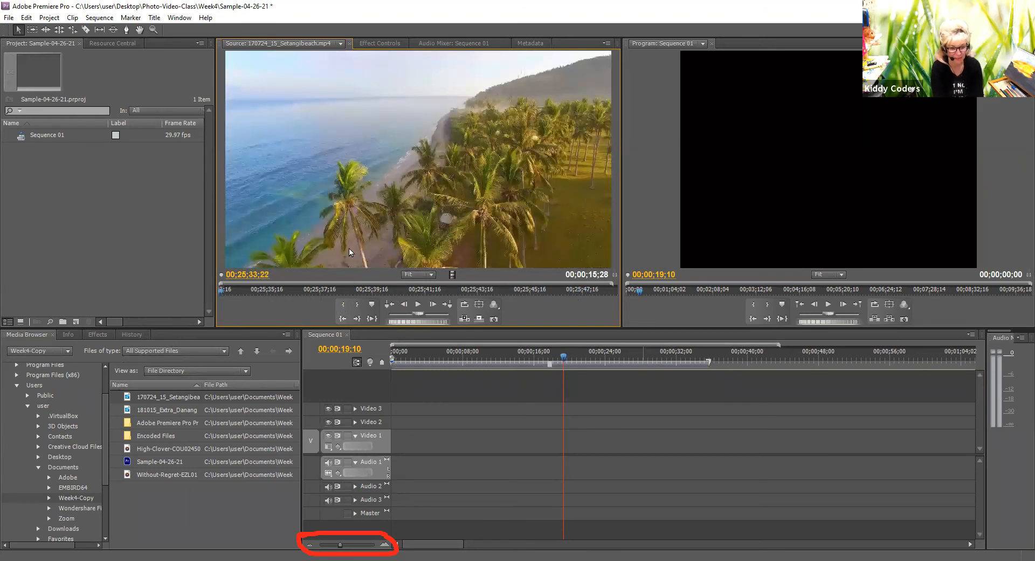
{"action": "left_click", "coordinate": [418, 304]}
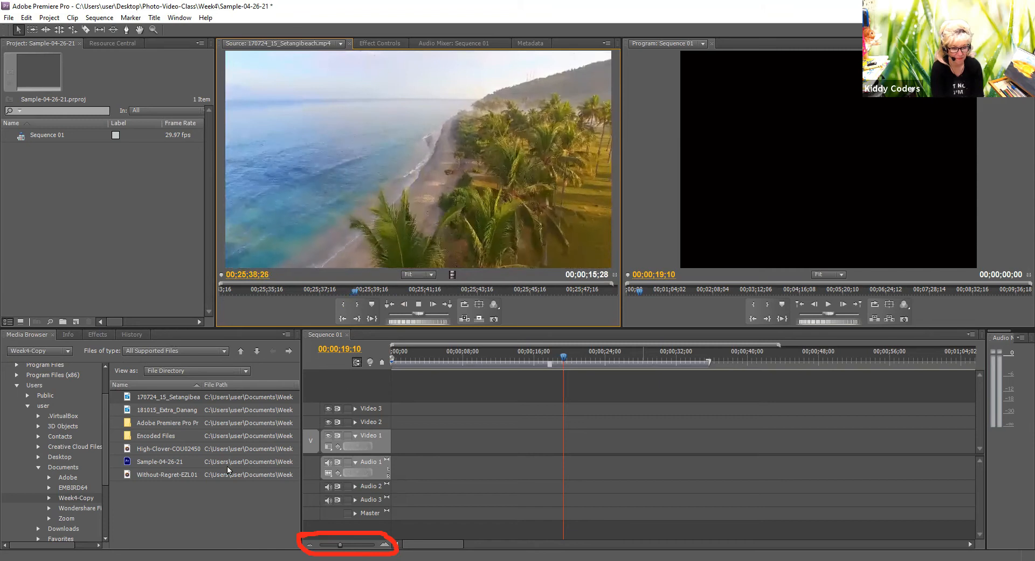
{"action": "left_click", "coordinate": [424, 309]}
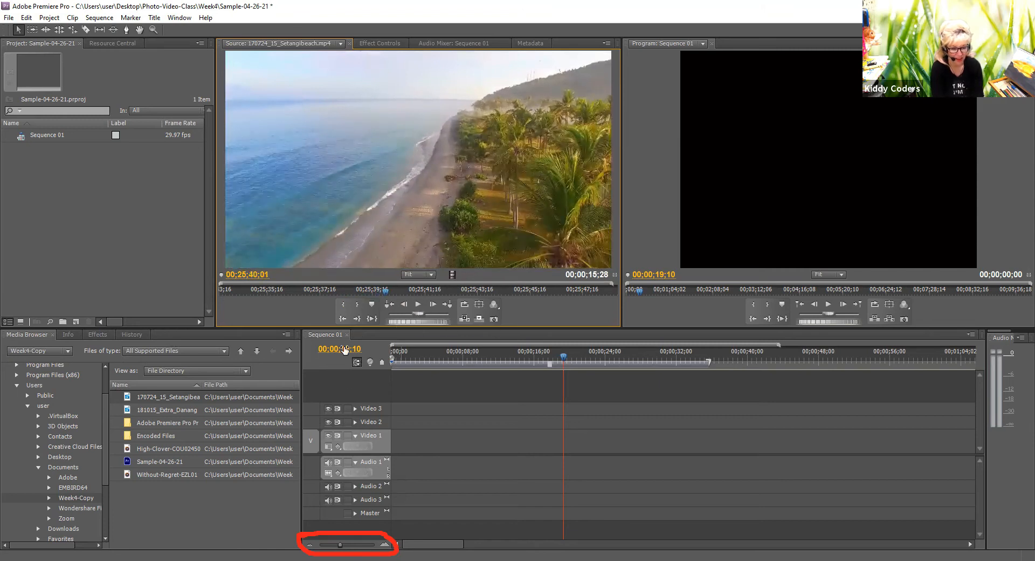
- Add the Setangibeach clip from the Media Browser to Video 1, about one second after the sequence start
{"action": "left_click", "coordinate": [176, 400]}
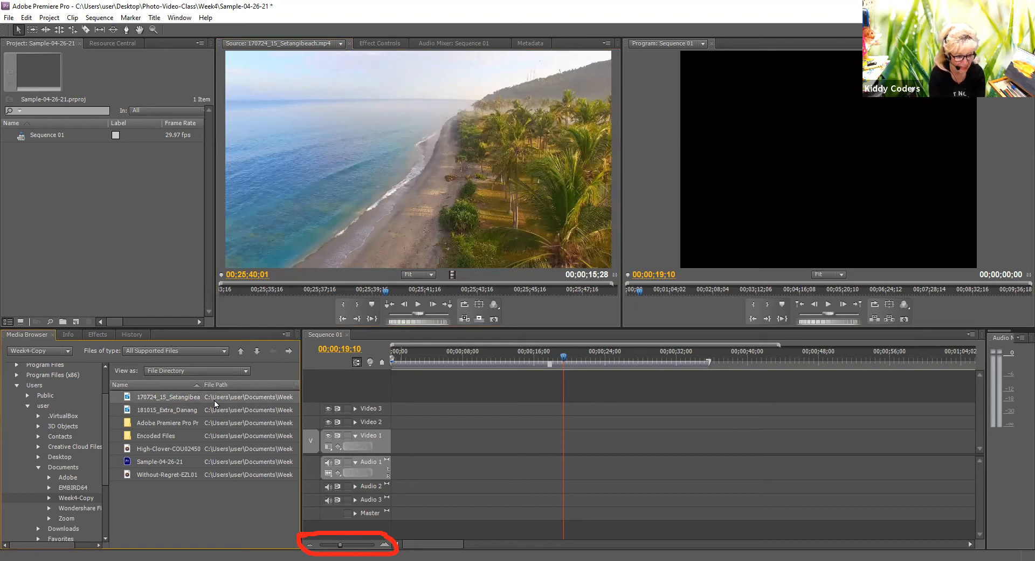
{"action": "left_click_drag", "start_coordinate": [215, 402], "coordinate": [402, 447]}
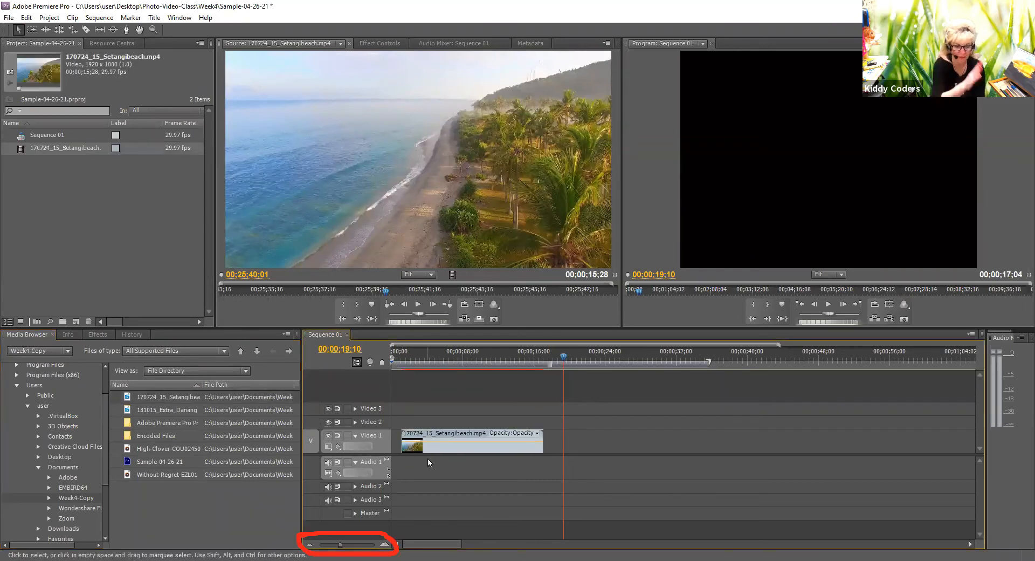
{"action": "left_click", "coordinate": [426, 443]}
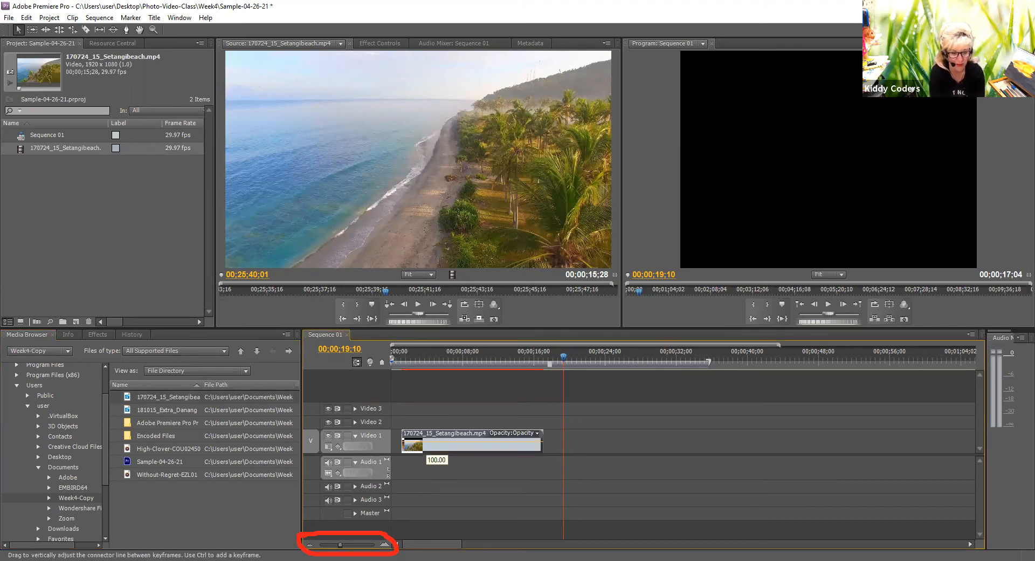
{"action": "left_click_drag", "start_coordinate": [443, 456], "coordinate": [443, 462]}
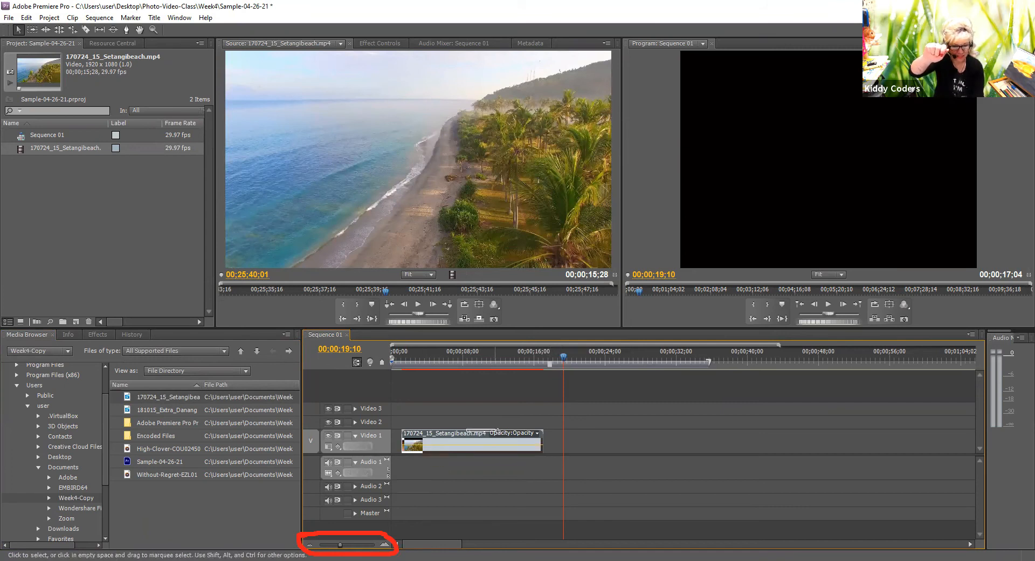
{"action": "left_click", "coordinate": [472, 433]}
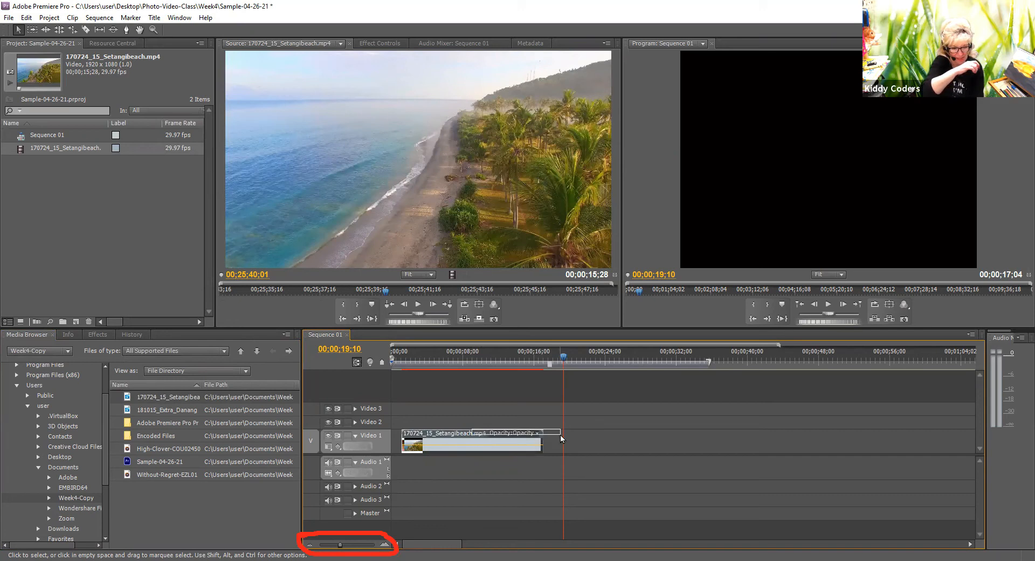
- Open the timeline's Setangibeach clip in the Source Monitor and move it to the very start of Video 1
{"action": "double_click", "coordinate": [491, 434]}
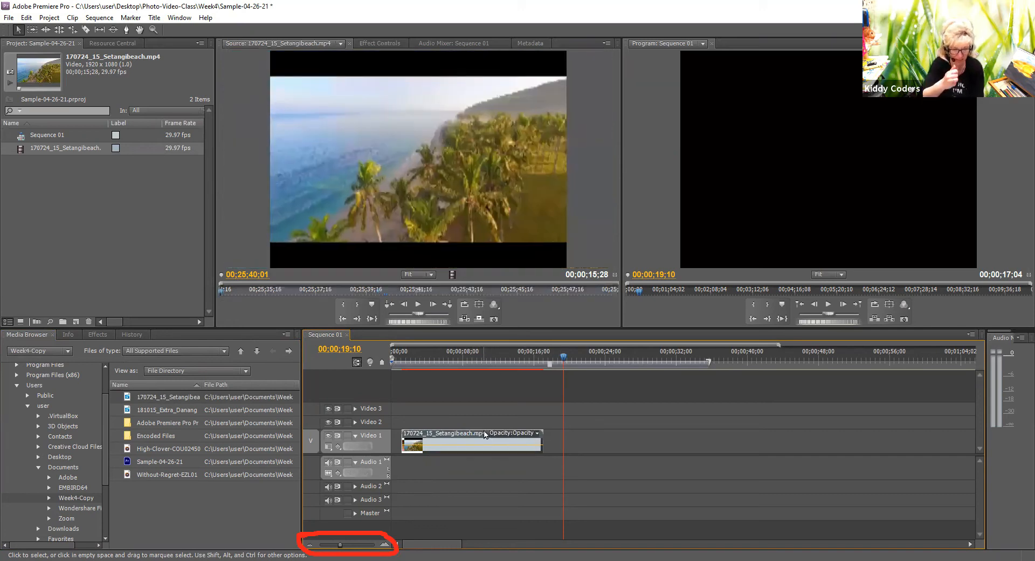
{"action": "left_click_drag", "start_coordinate": [492, 434], "coordinate": [500, 434]}
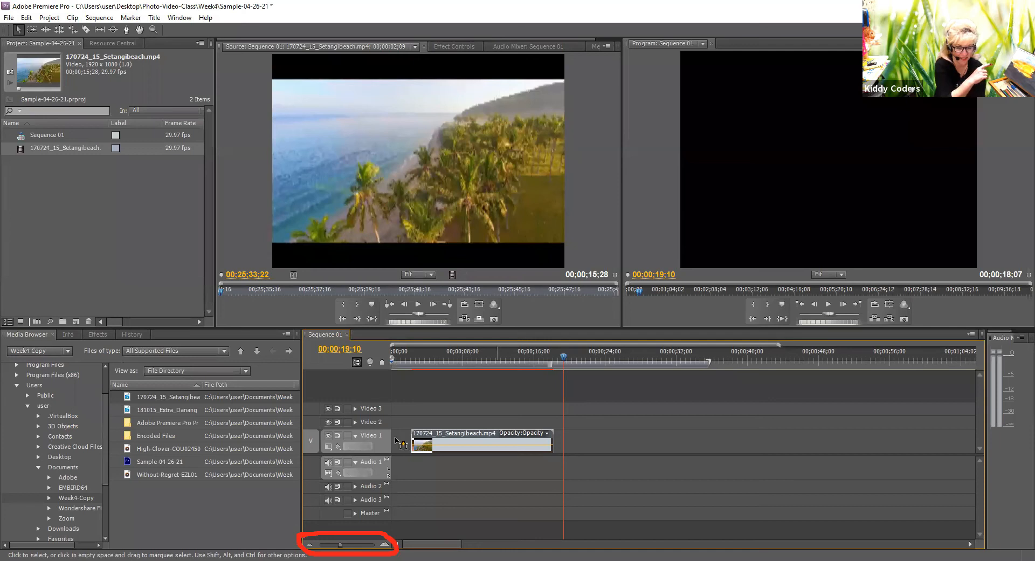
{"action": "left_click_drag", "start_coordinate": [399, 441], "coordinate": [392, 440]}
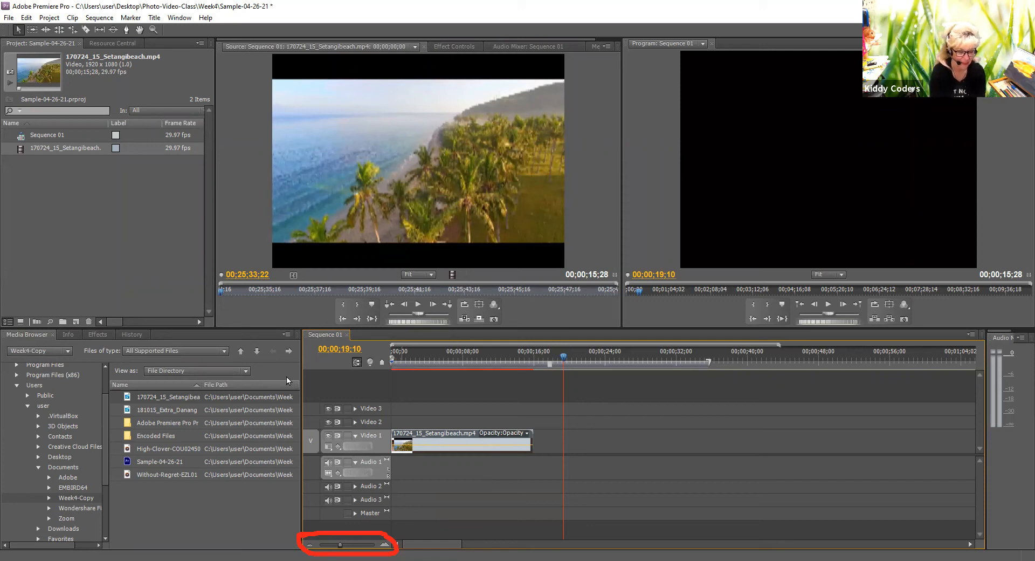
- Play the timeline's Setangibeach clip in the Source Monitor and stop at about 00;25;41;01
{"action": "left_click", "coordinate": [415, 306]}
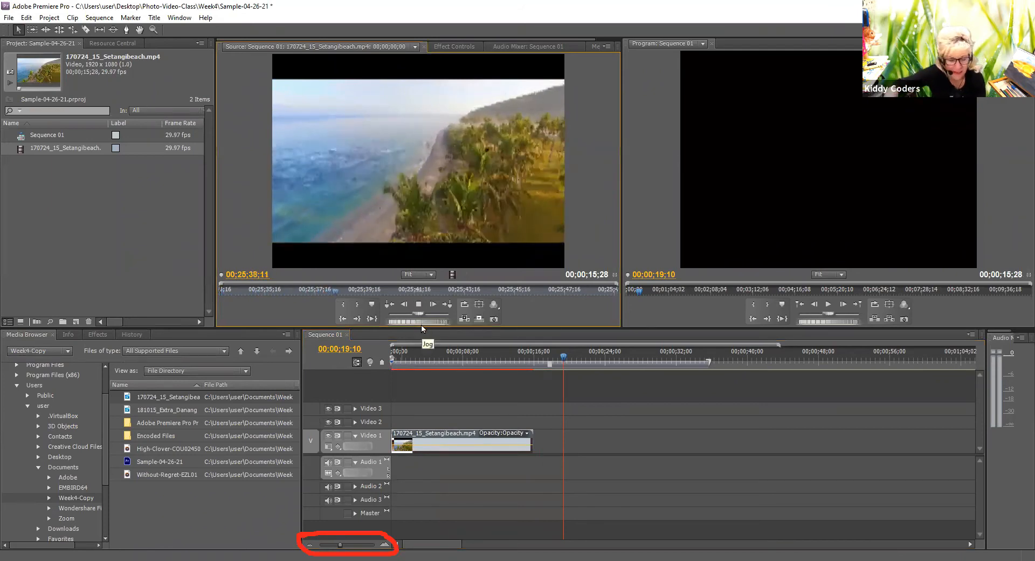
{"action": "left_click", "coordinate": [461, 449]}
{"action": "left_click_drag", "start_coordinate": [466, 442], "coordinate": [466, 444]}
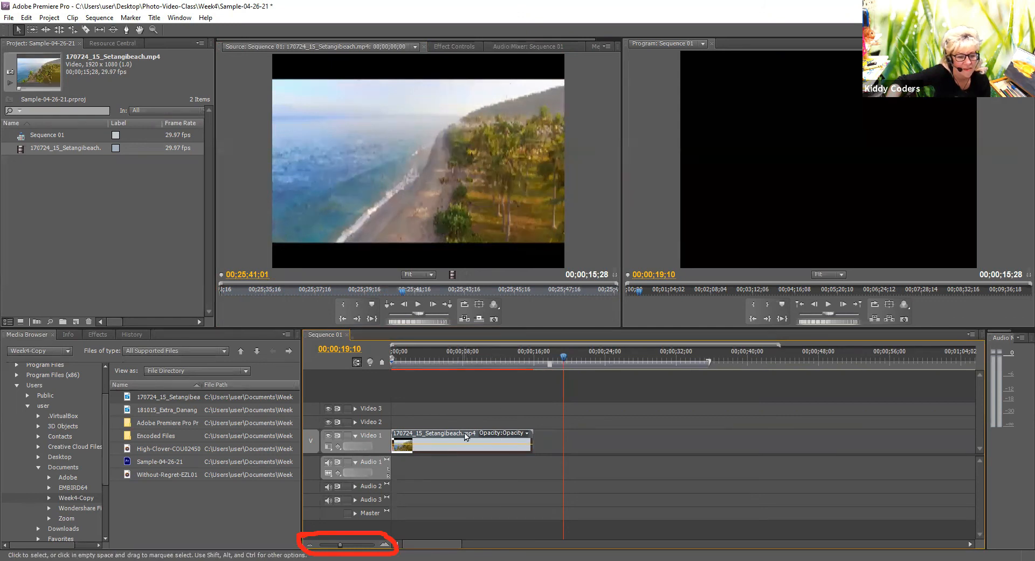
- Set the Source Monitor's zoom level to 50% and return it to Fit
{"action": "left_click", "coordinate": [410, 275]}
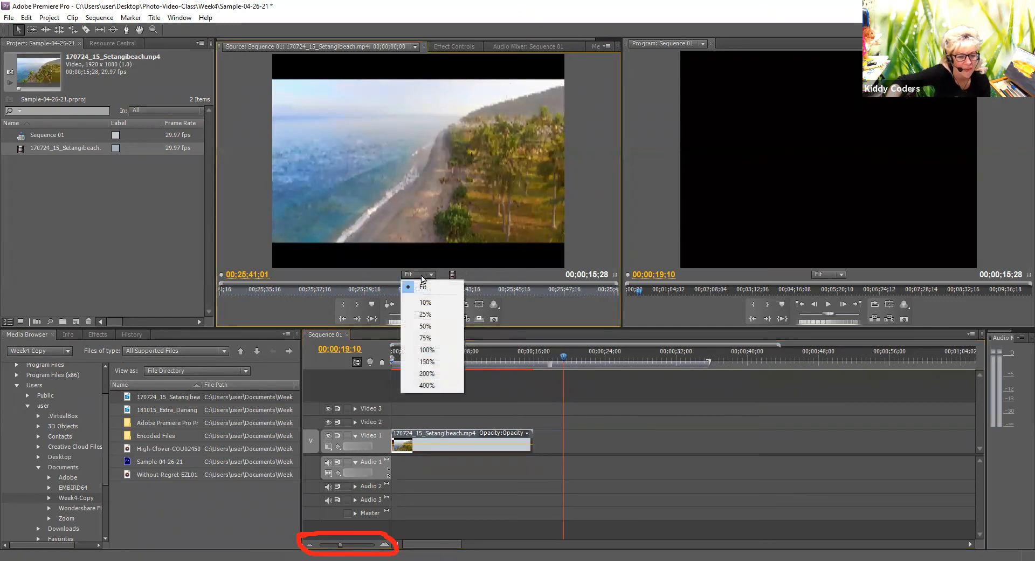
{"action": "left_click", "coordinate": [426, 326]}
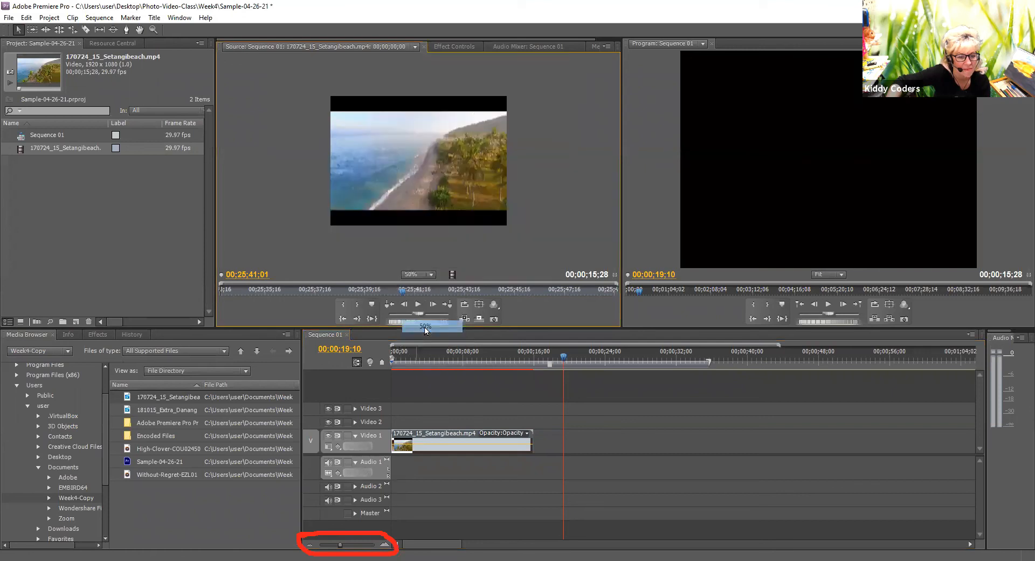
{"action": "left_click", "coordinate": [429, 276]}
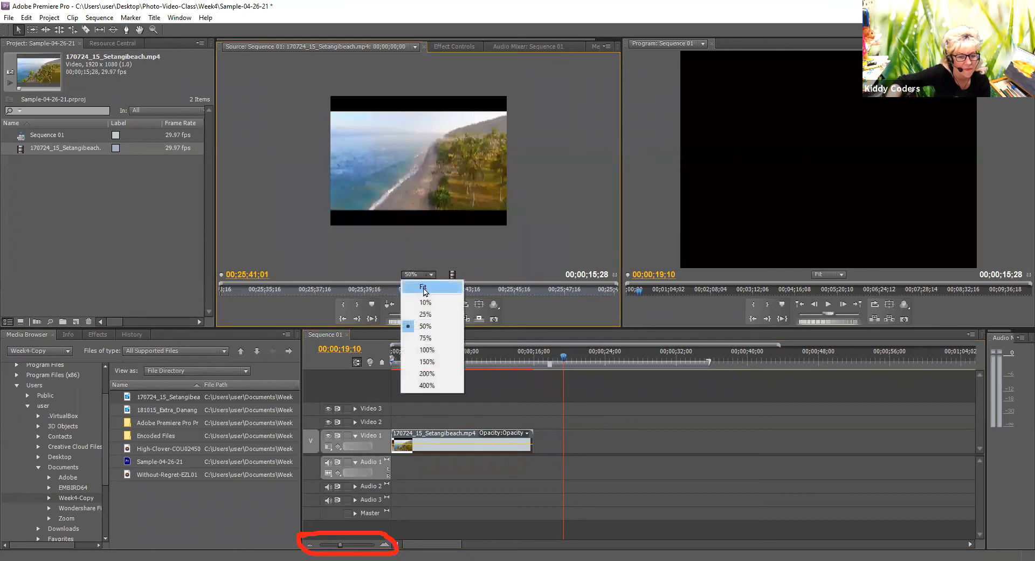
{"action": "left_click", "coordinate": [424, 289]}
- Move the timeline playhead to about 00;00;04;13 and play the sequence in the Program Monitor to about 00;00;10;29
{"action": "left_click", "coordinate": [815, 275]}
{"action": "left_click_drag", "start_coordinate": [561, 360], "coordinate": [430, 360]}
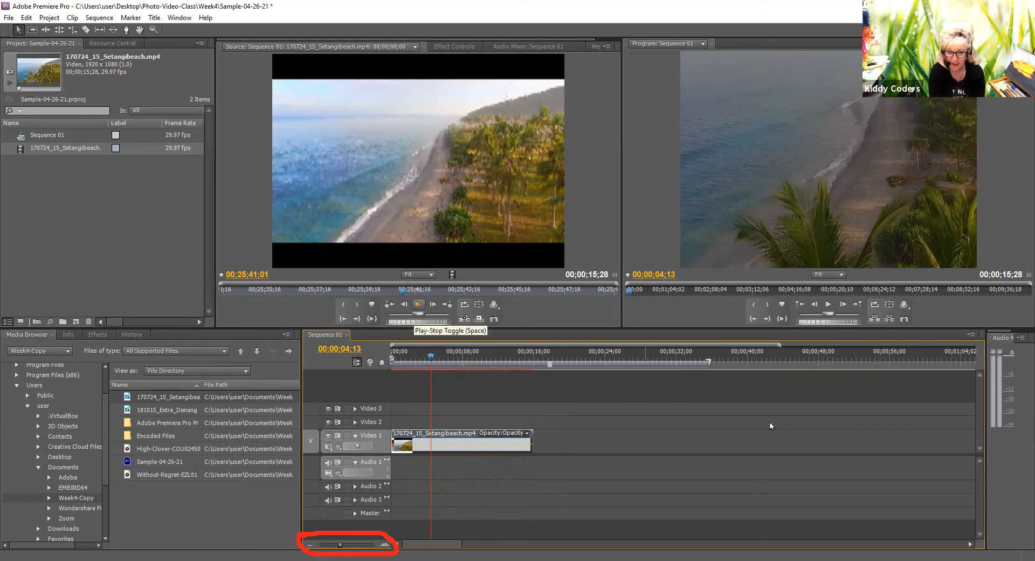
{"action": "left_click", "coordinate": [829, 305]}
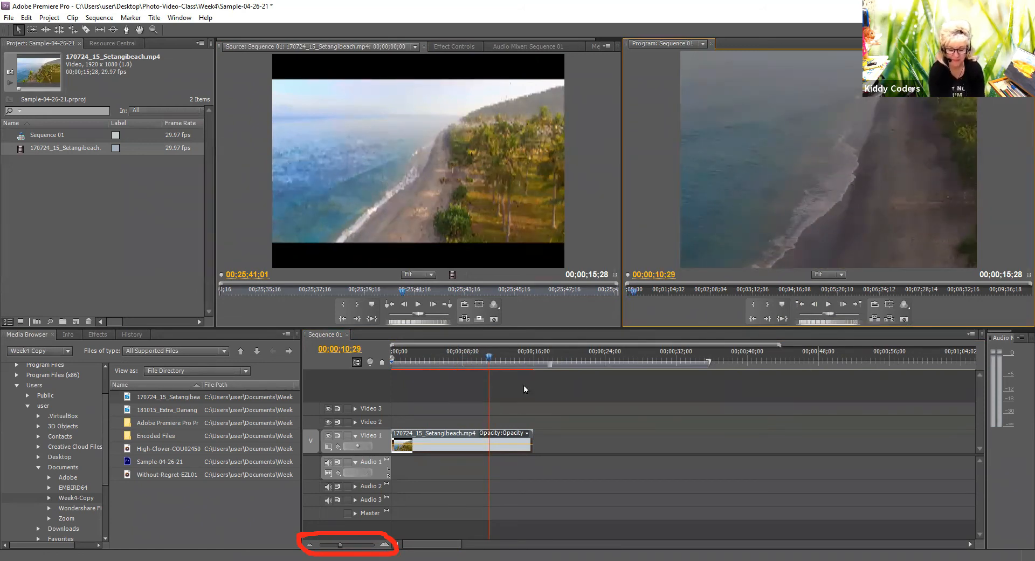
- Open the 181015_Extra_DanangDrone_004 clip in the Source Monitor and add it to Video 1 about 17 seconds in, after the Setangibeach clip
{"action": "double_click", "coordinate": [176, 411]}
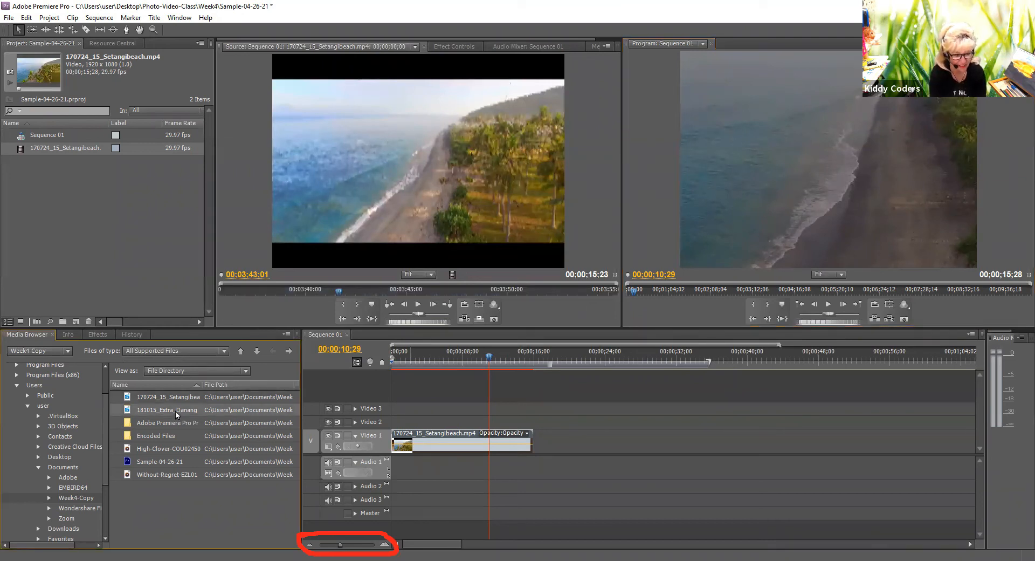
{"action": "double_click", "coordinate": [176, 411]}
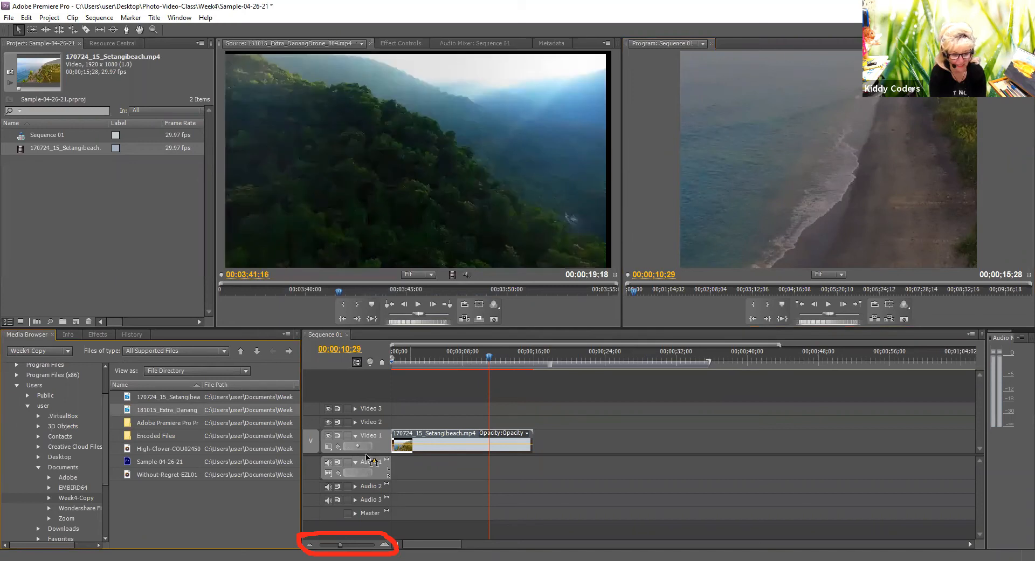
{"action": "left_click_drag", "start_coordinate": [551, 445], "coordinate": [545, 439]}
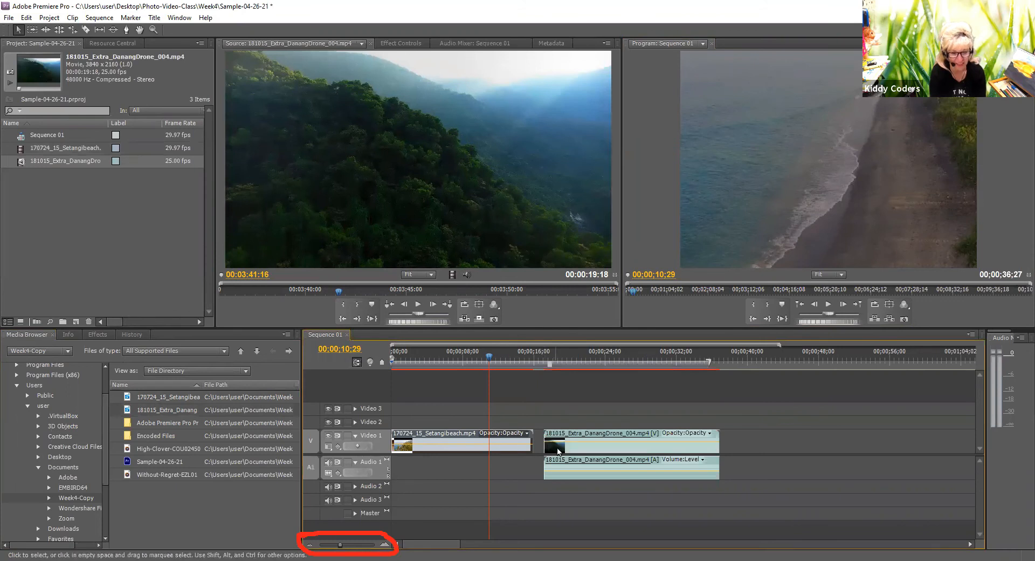
- Move the DanangDrone clip earlier to about 14 seconds, overwriting the end of the Setangibeach clip and leaving no gap between them
{"action": "left_click", "coordinate": [554, 438]}
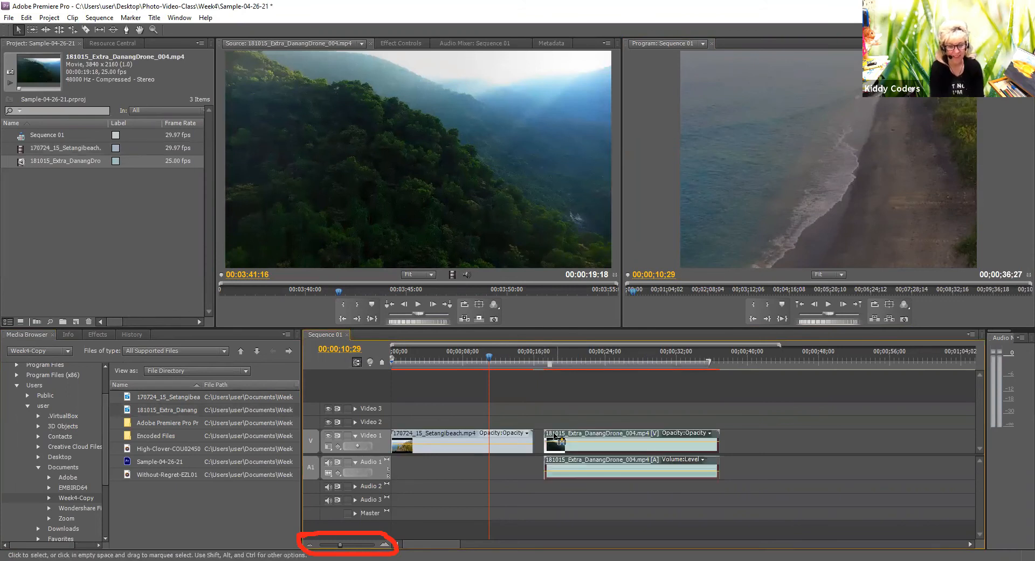
{"action": "left_click_drag", "start_coordinate": [533, 436], "coordinate": [534, 437]}
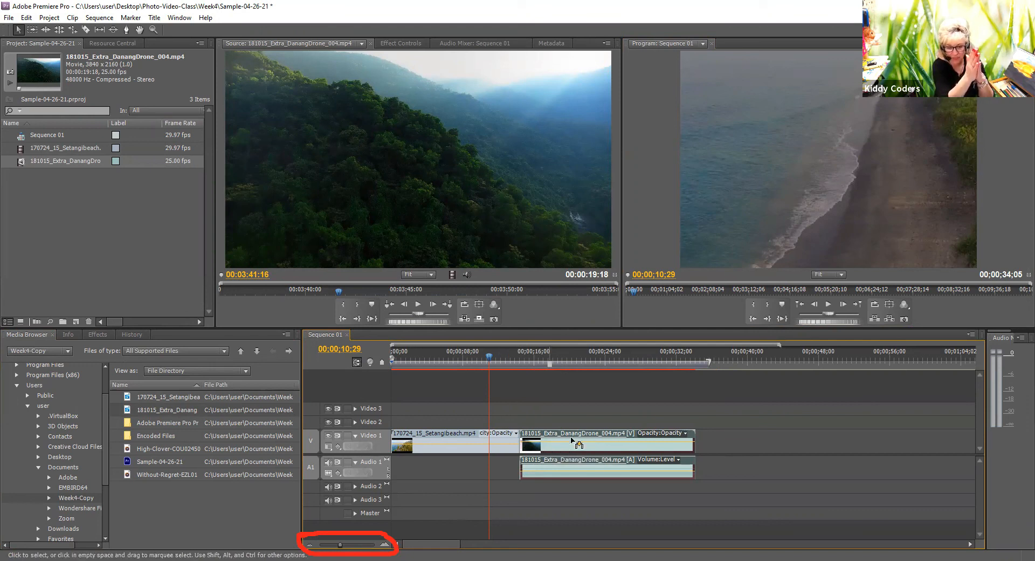
{"action": "left_click_drag", "start_coordinate": [543, 440], "coordinate": [537, 440]}
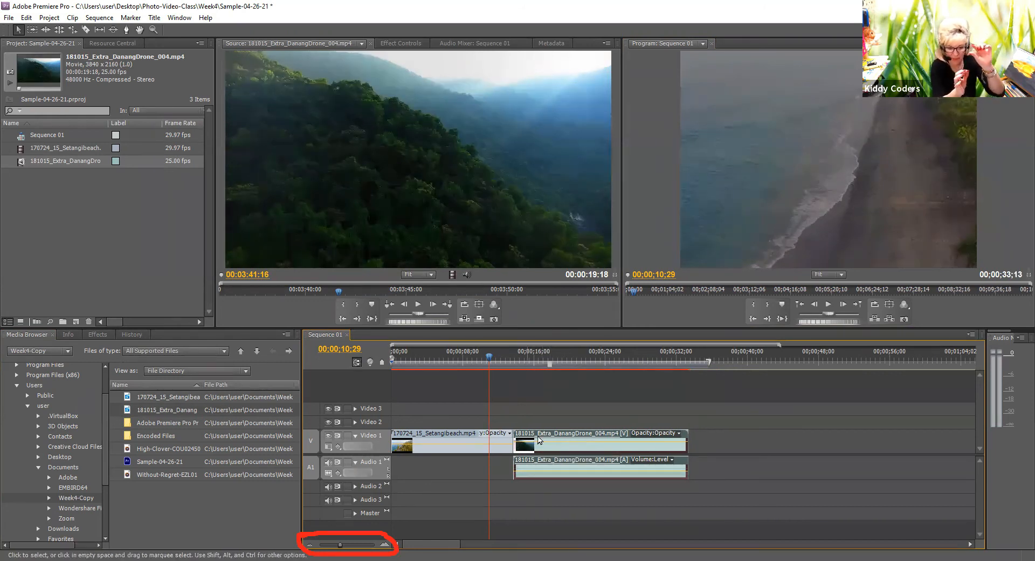
{"action": "left_click_drag", "start_coordinate": [538, 440], "coordinate": [537, 440]}
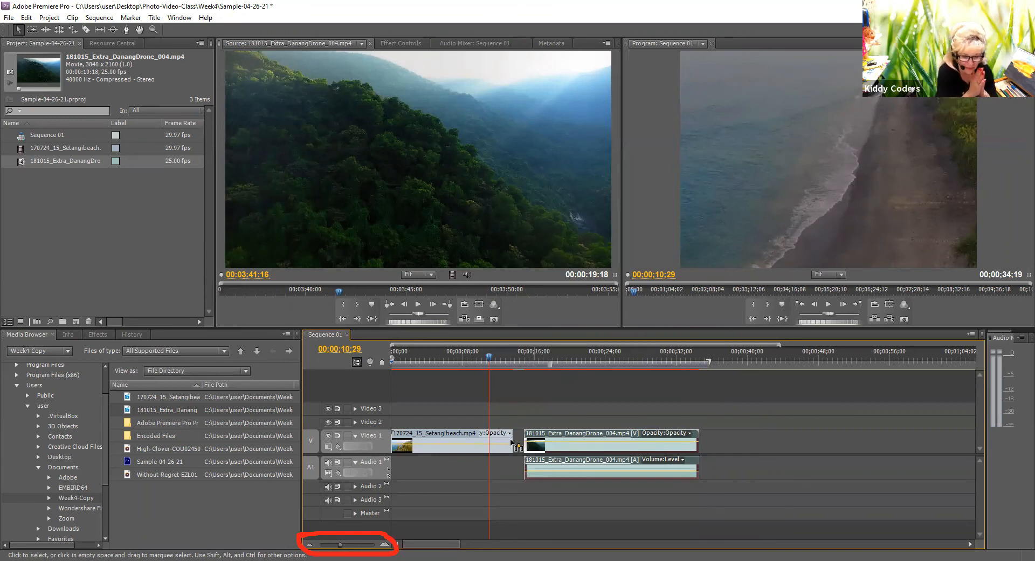
{"action": "mouse_move", "coordinate": [520, 443]}
{"action": "left_mouse_down"}
{"action": "mouse_move", "coordinate": [509, 440]}
{"action": "mouse_move", "coordinate": [524, 439]}
{"action": "left_mouse_up"}
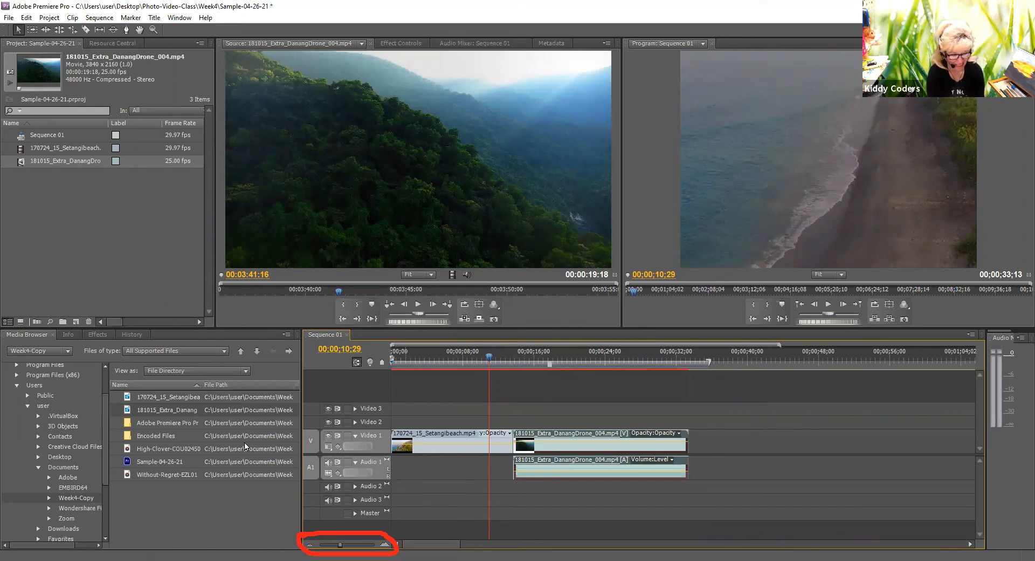
- Add Without-Regret-EZL014601.mp3 from the Media Browser to Audio 1 and move it to the very start of the sequence
{"action": "left_click_drag", "start_coordinate": [167, 477], "coordinate": [403, 468]}
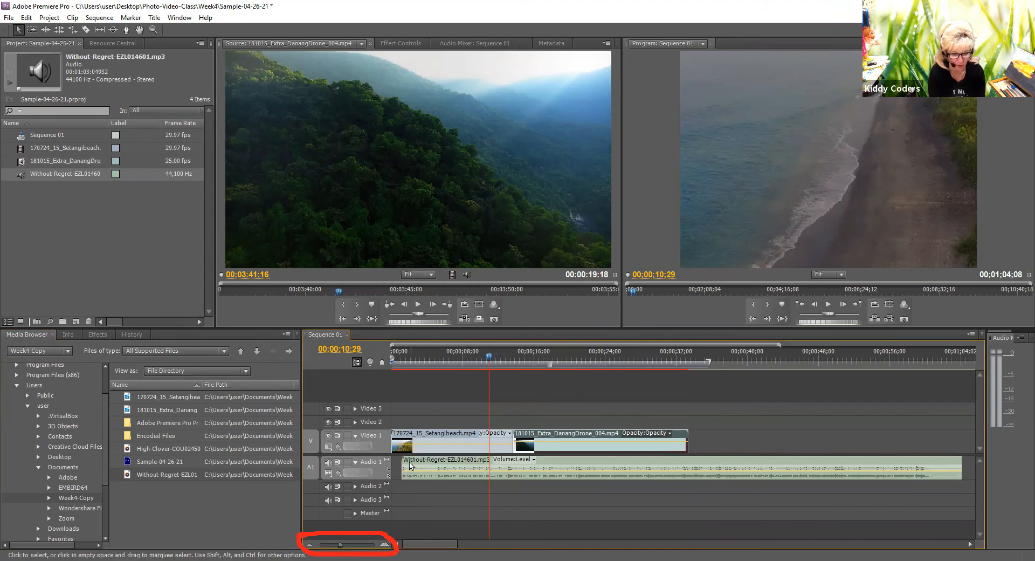
{"action": "left_click_drag", "start_coordinate": [404, 458], "coordinate": [394, 468]}
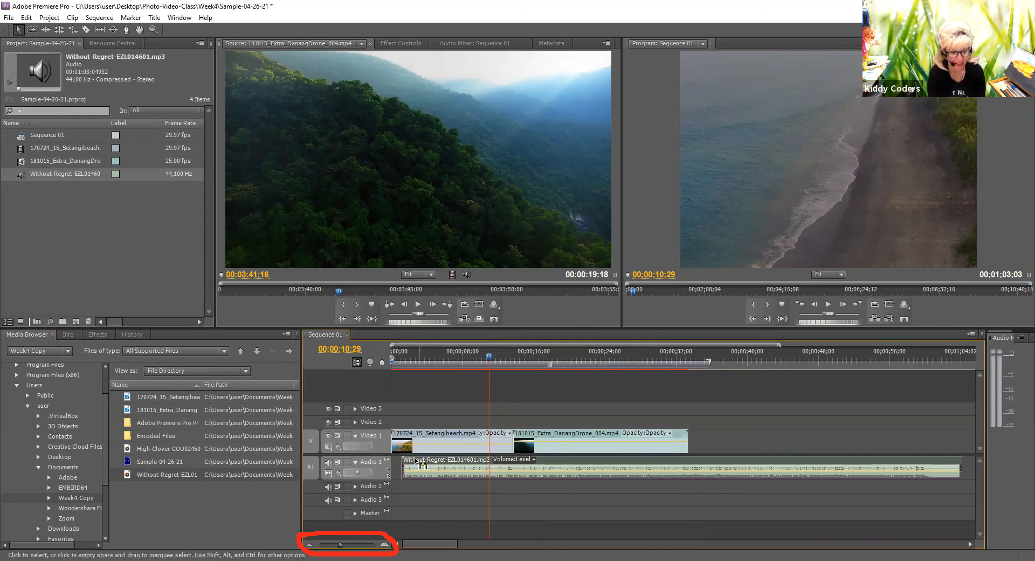
{"action": "left_click_drag", "start_coordinate": [399, 467], "coordinate": [392, 466]}
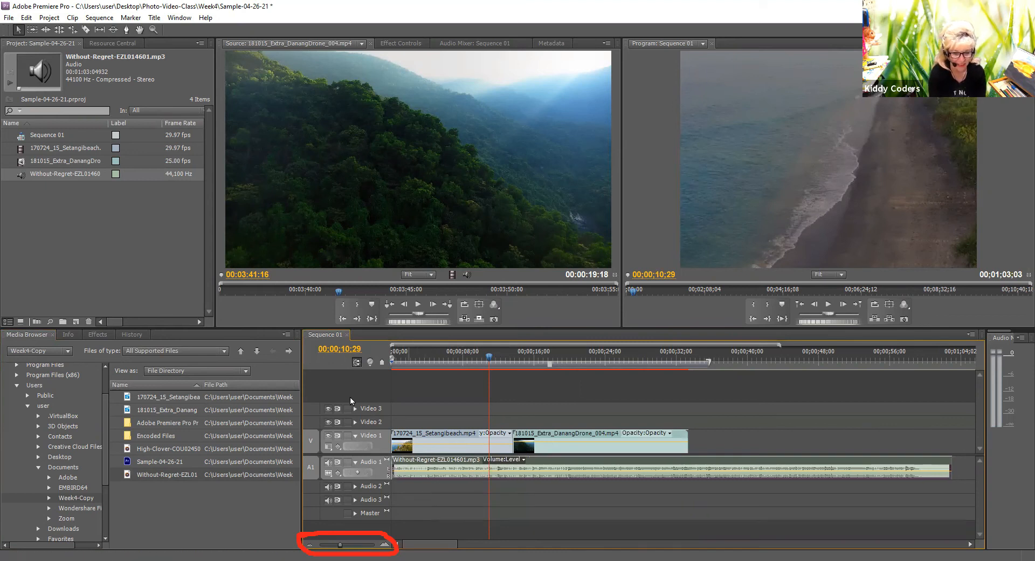
- Play the DanangDrone clip in the Source Monitor to 00;03;46;11 and the sequence in the Program Monitor to 00;00;24;25
{"action": "left_click", "coordinate": [418, 304]}
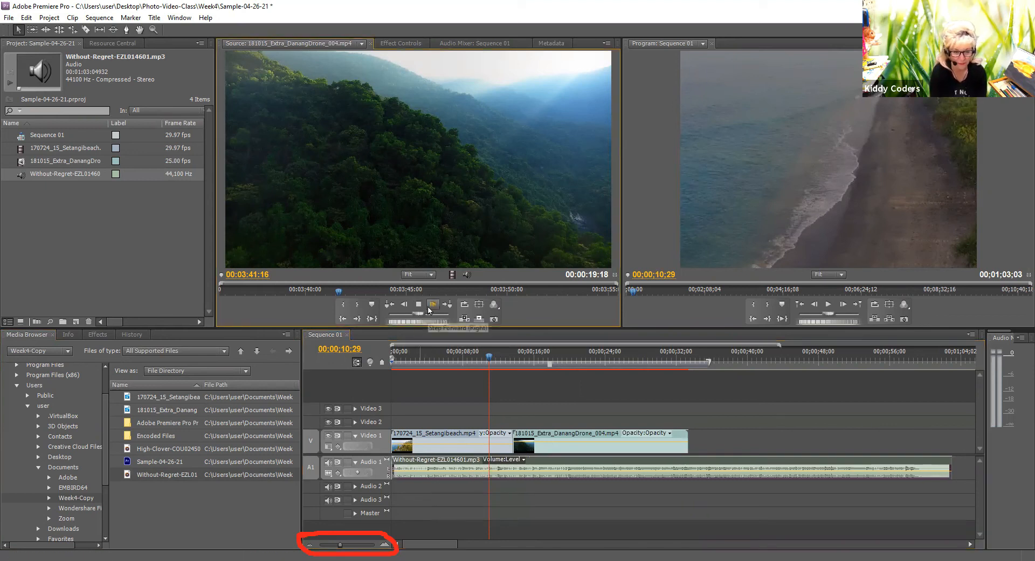
{"action": "left_click", "coordinate": [829, 304]}
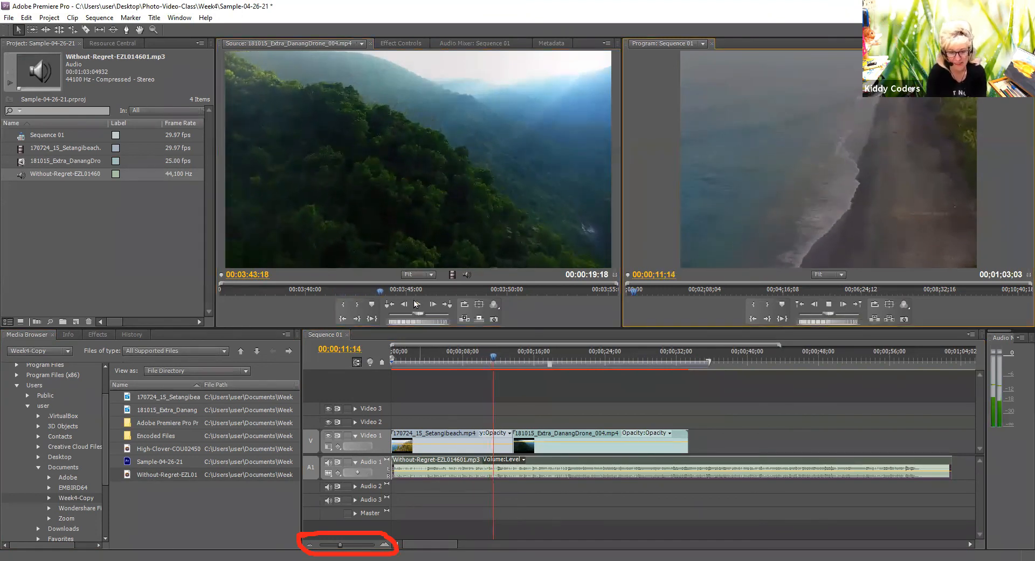
{"action": "left_click", "coordinate": [416, 304]}
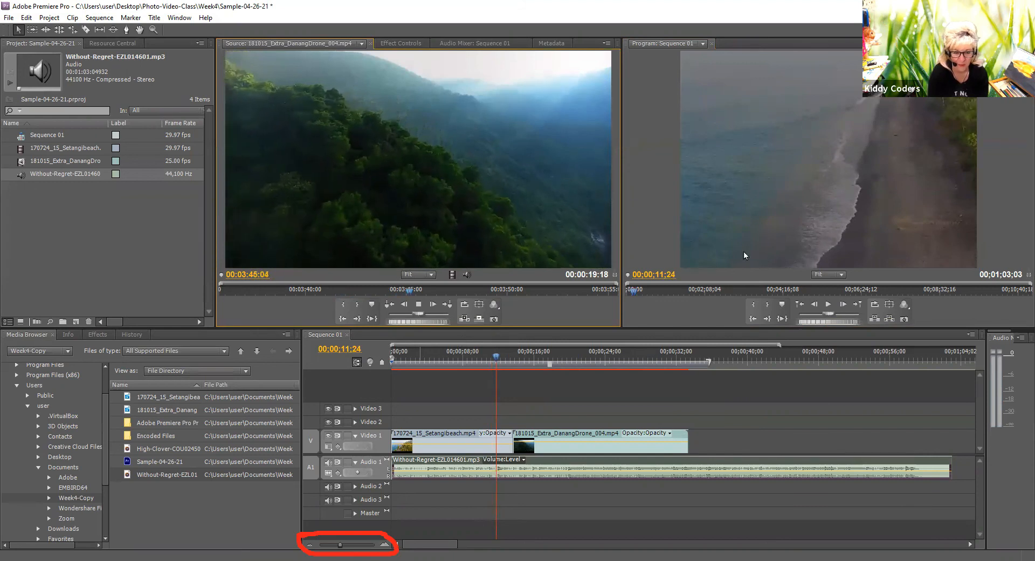
{"action": "left_click", "coordinate": [418, 304]}
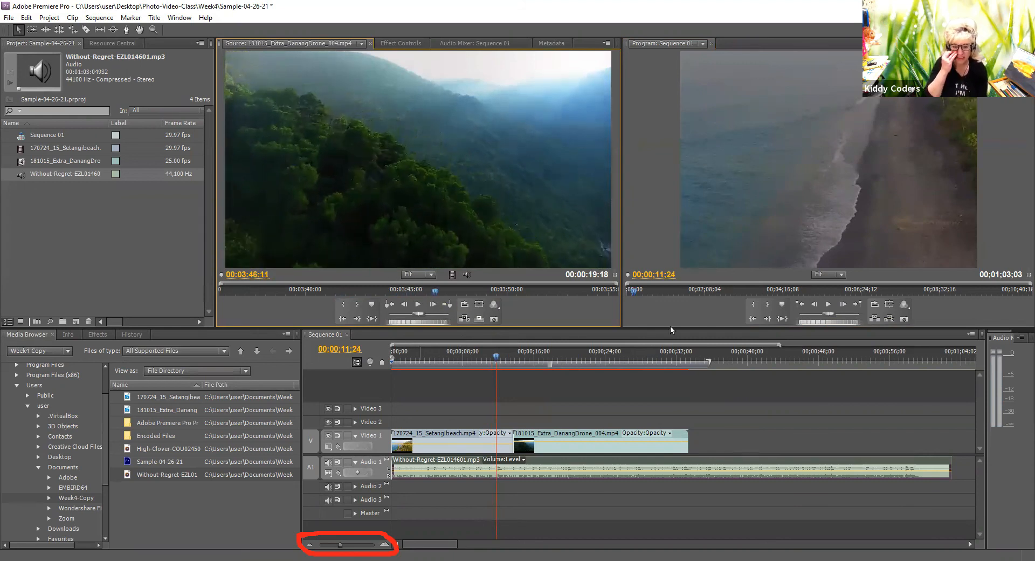
{"action": "left_click", "coordinate": [826, 305]}
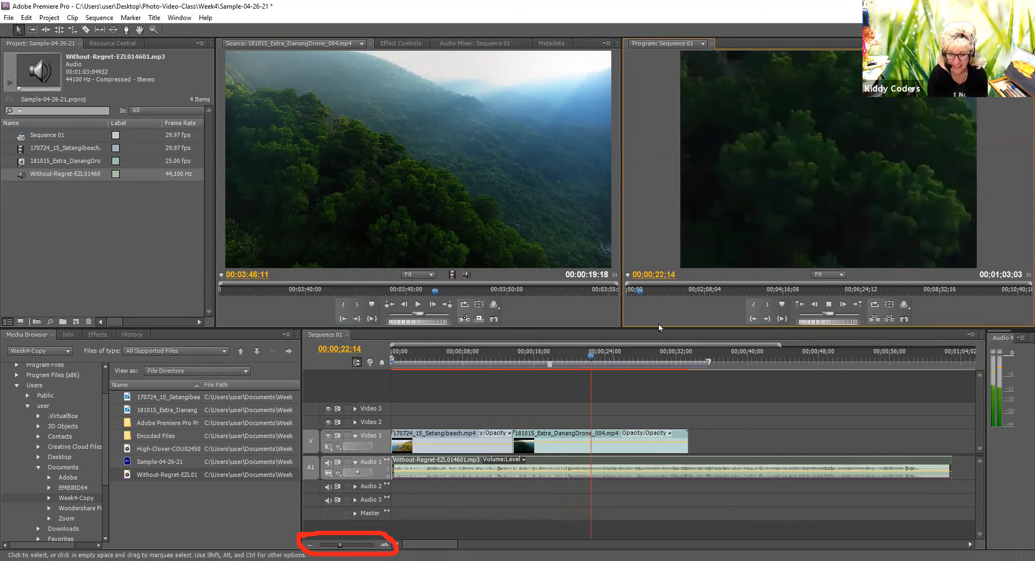
{"action": "left_click", "coordinate": [830, 311]}
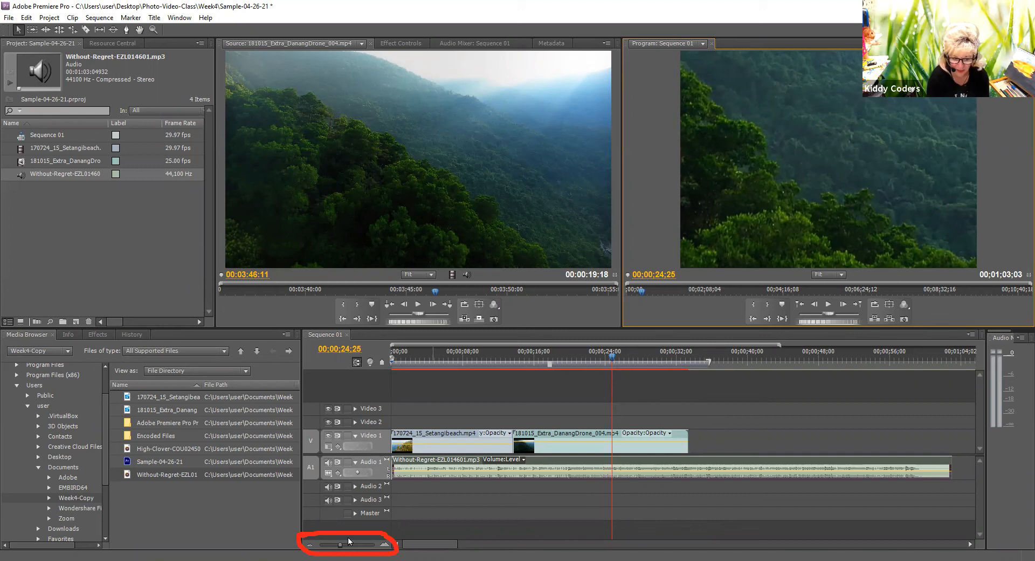
- Delete all video and audio clips from Sequence 01's timeline and close all clips in the Source Monitor
{"action": "mouse_move", "coordinate": [340, 547]}
{"action": "left_mouse_down"}
{"action": "mouse_move", "coordinate": [318, 546]}
{"action": "mouse_move", "coordinate": [401, 547]}
{"action": "mouse_move", "coordinate": [315, 547]}
{"action": "mouse_move", "coordinate": [451, 548]}
{"action": "mouse_move", "coordinate": [280, 548]}
{"action": "mouse_move", "coordinate": [377, 547]}
{"action": "mouse_move", "coordinate": [315, 547]}
{"action": "mouse_move", "coordinate": [374, 545]}
{"action": "mouse_move", "coordinate": [332, 548]}
{"action": "mouse_move", "coordinate": [342, 548]}
{"action": "left_mouse_up"}
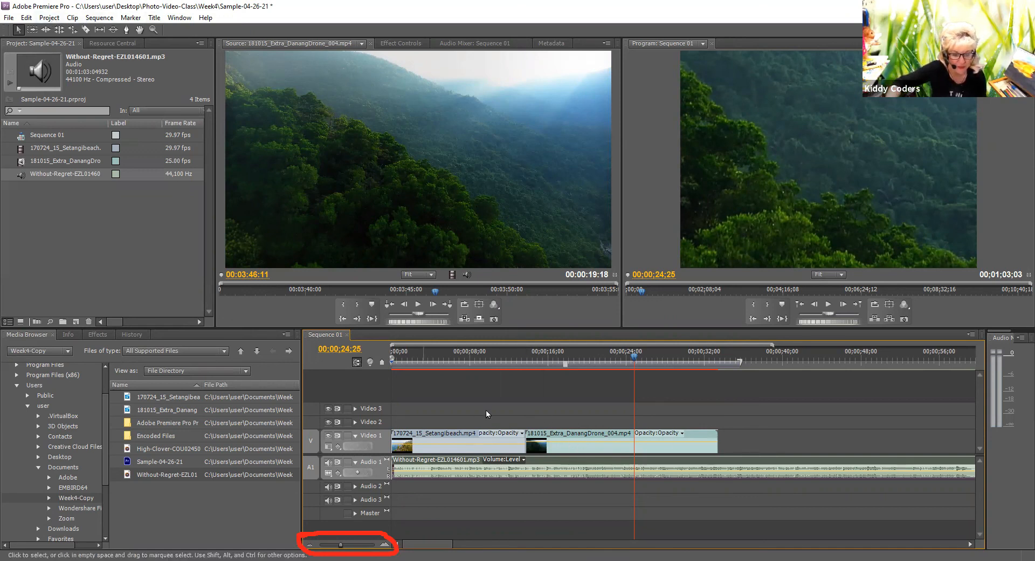
{"action": "left_click_drag", "start_coordinate": [639, 500], "coordinate": [473, 398]}
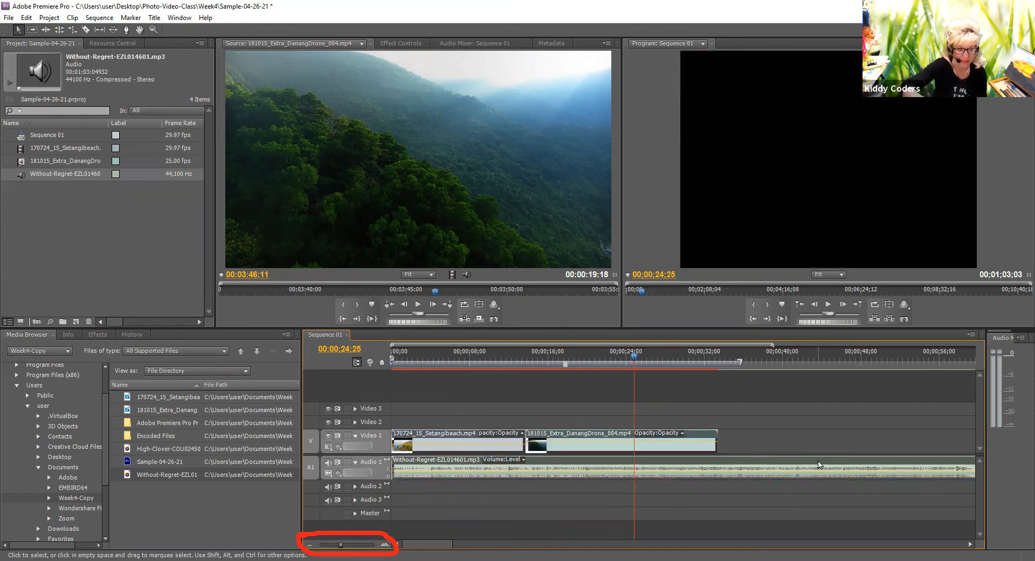
{"action": "key", "text": "Delete"}
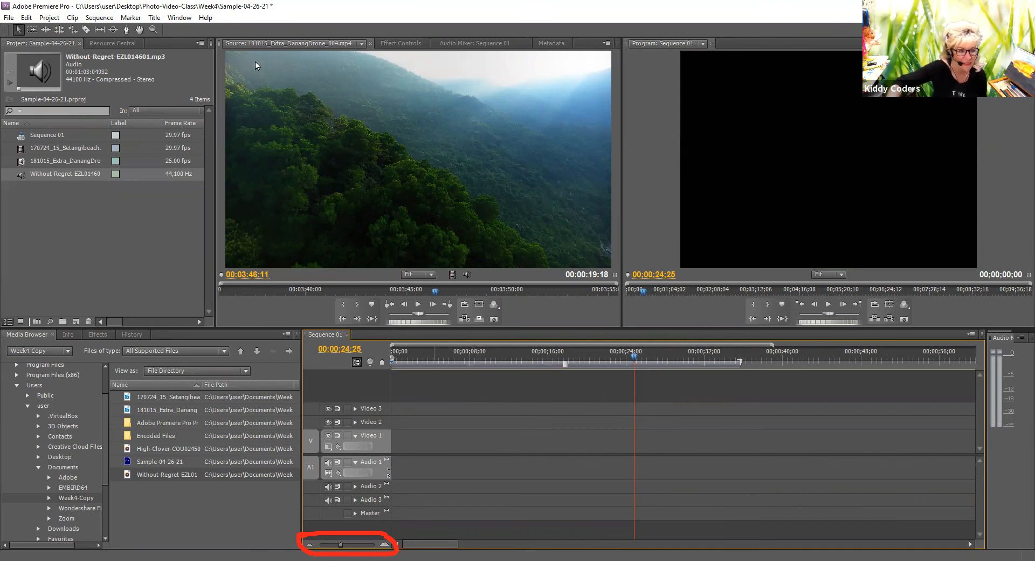
{"action": "left_click", "coordinate": [362, 43]}
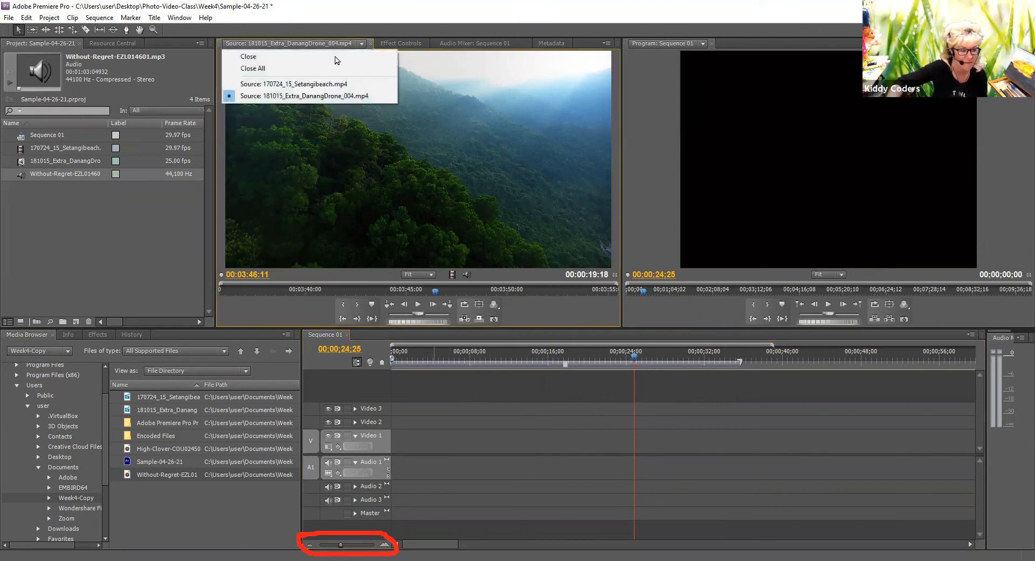
{"action": "left_click", "coordinate": [279, 69]}
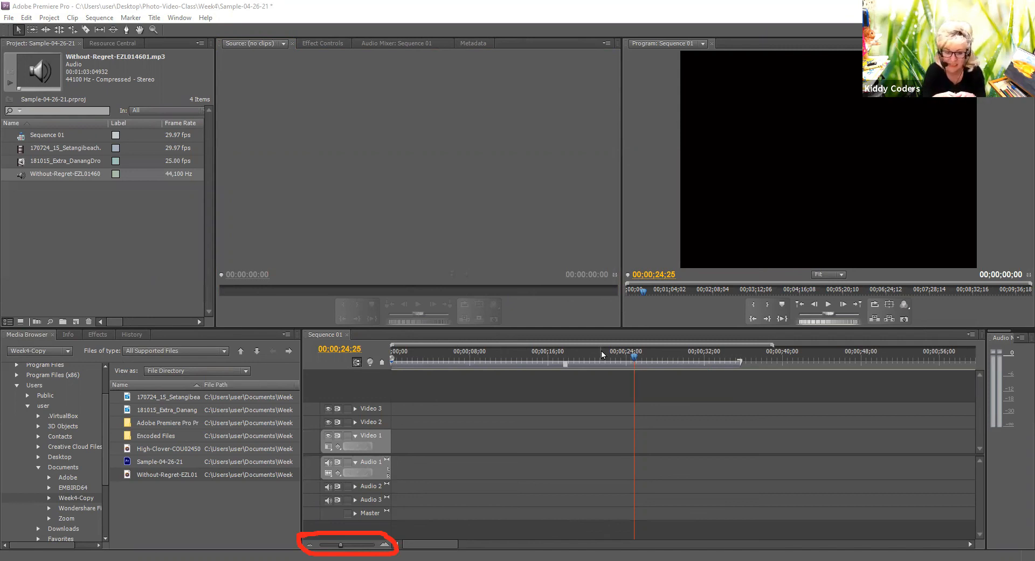
- Add the 170724_15_Setangibeach clip from the Media Browser to Video 1 and move it to the very start of the emptied sequence
{"action": "left_click", "coordinate": [101, 546]}
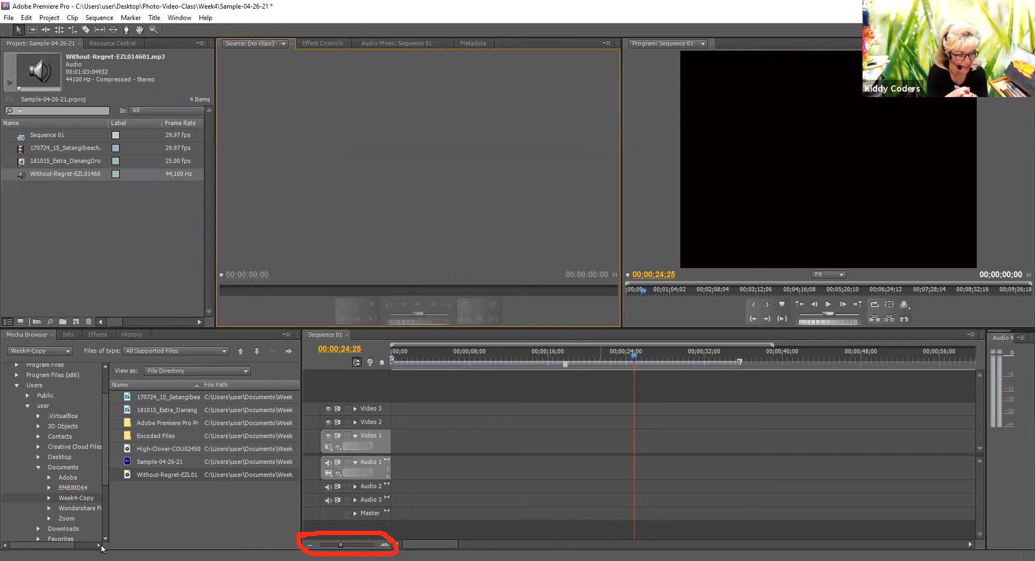
{"action": "left_click_drag", "start_coordinate": [175, 397], "coordinate": [401, 447]}
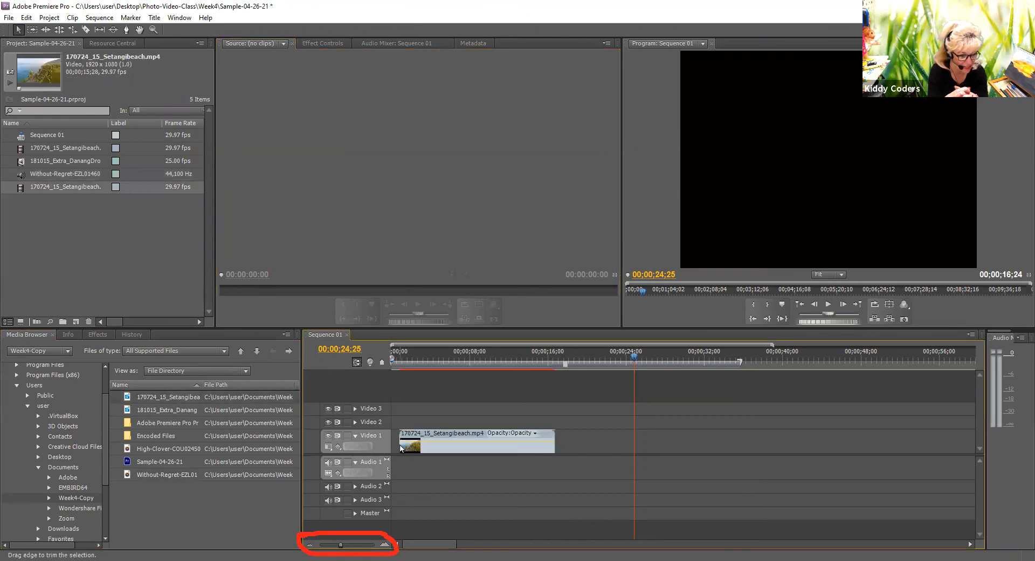
{"action": "left_click", "coordinate": [432, 437]}
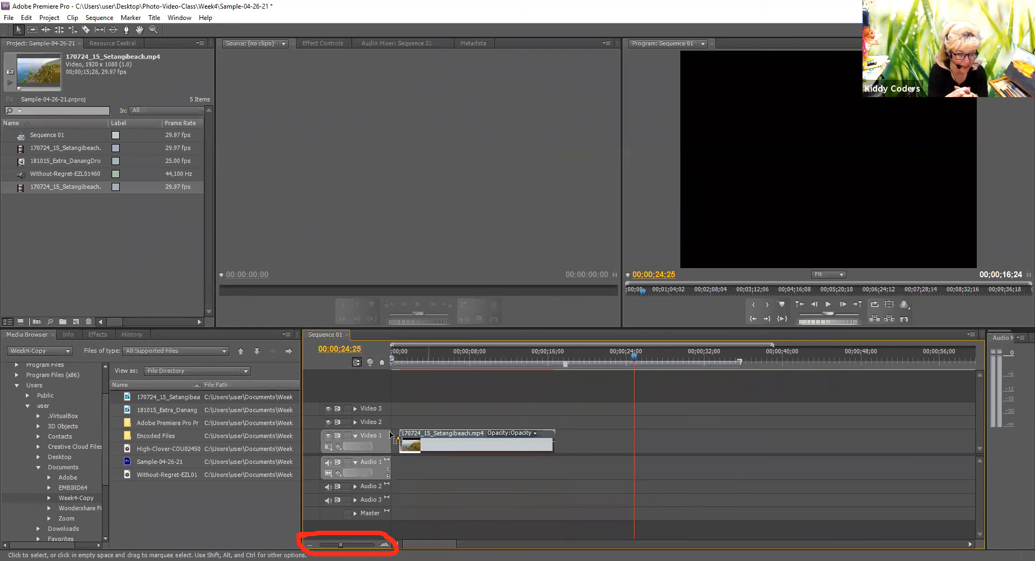
{"action": "left_click_drag", "start_coordinate": [402, 439], "coordinate": [395, 440]}
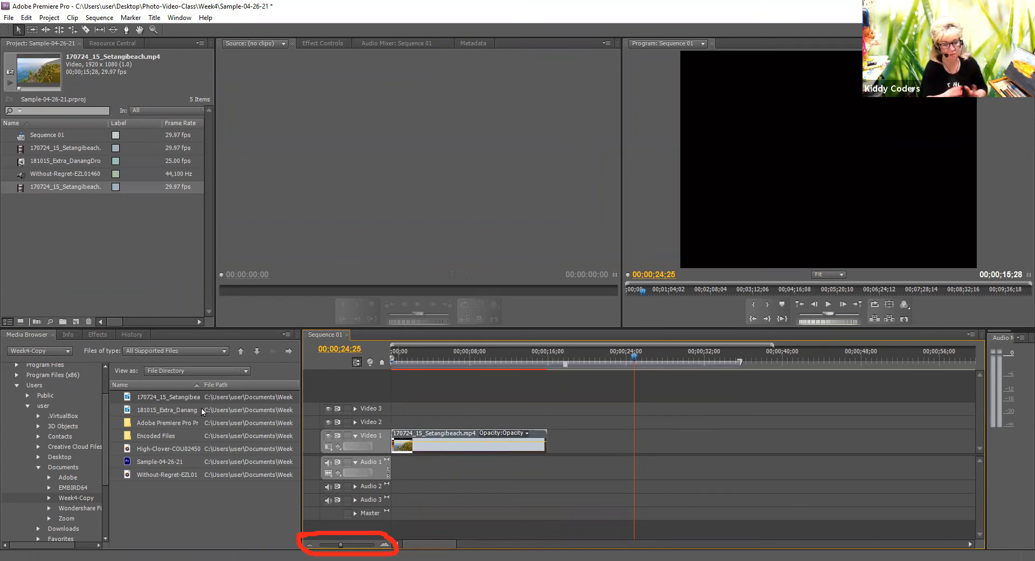
- Open the DanangDrone clip from the Media Browser in the Source Monitor and play it to about 00;03;49;14
{"action": "left_click", "coordinate": [218, 408]}
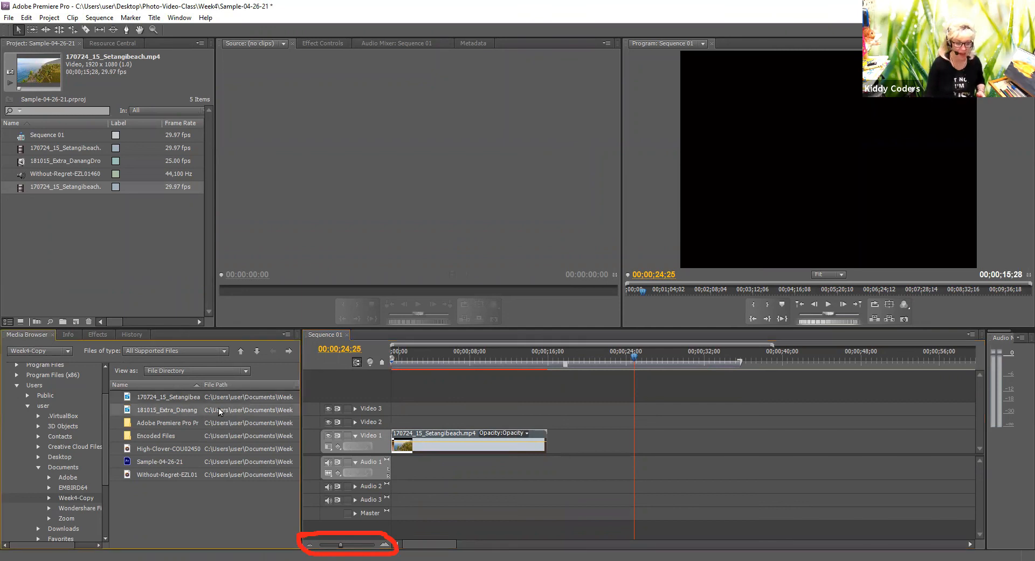
{"action": "left_click_drag", "start_coordinate": [220, 410], "coordinate": [339, 239]}
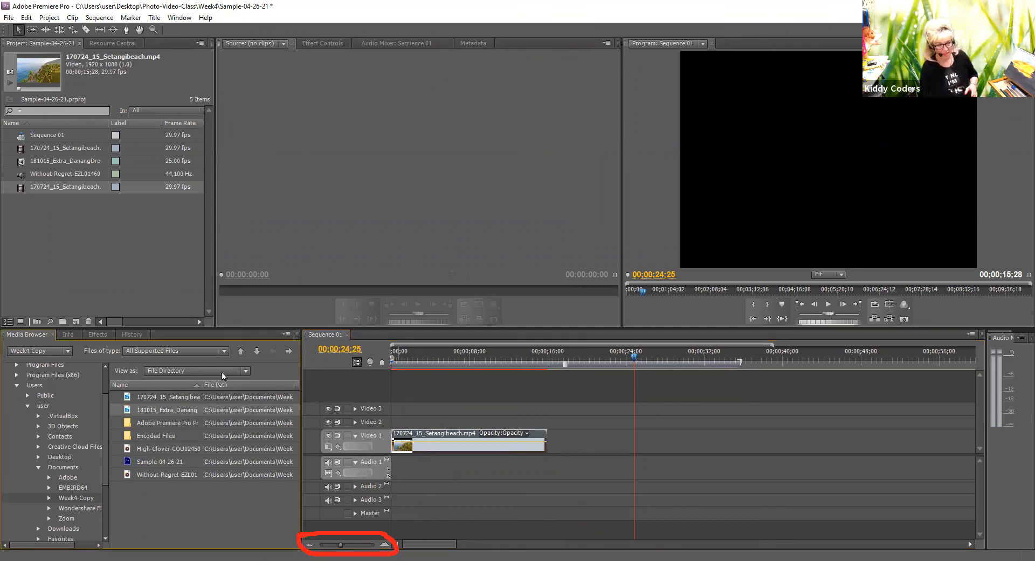
{"action": "double_click", "coordinate": [176, 410]}
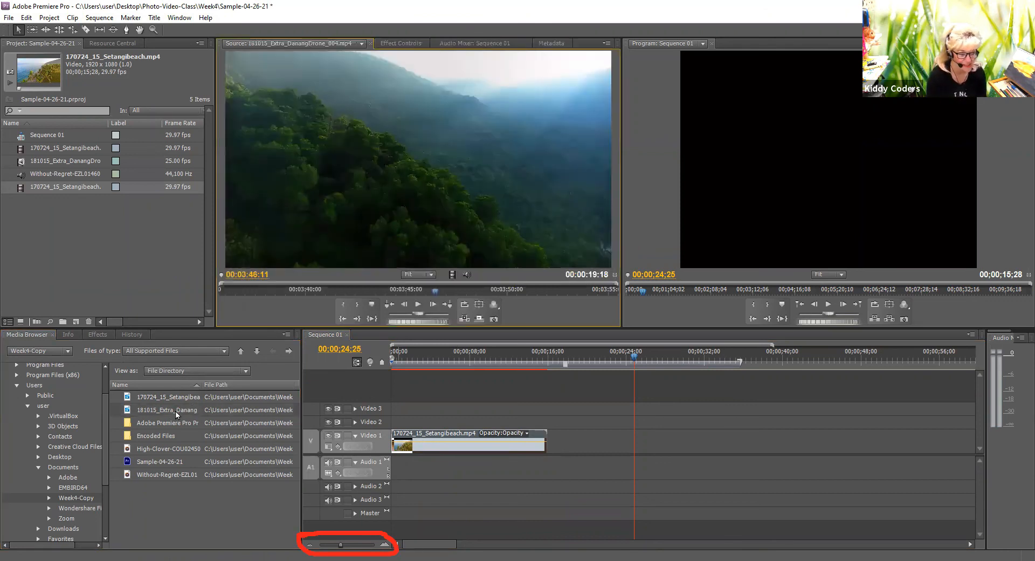
{"action": "left_click", "coordinate": [418, 305]}
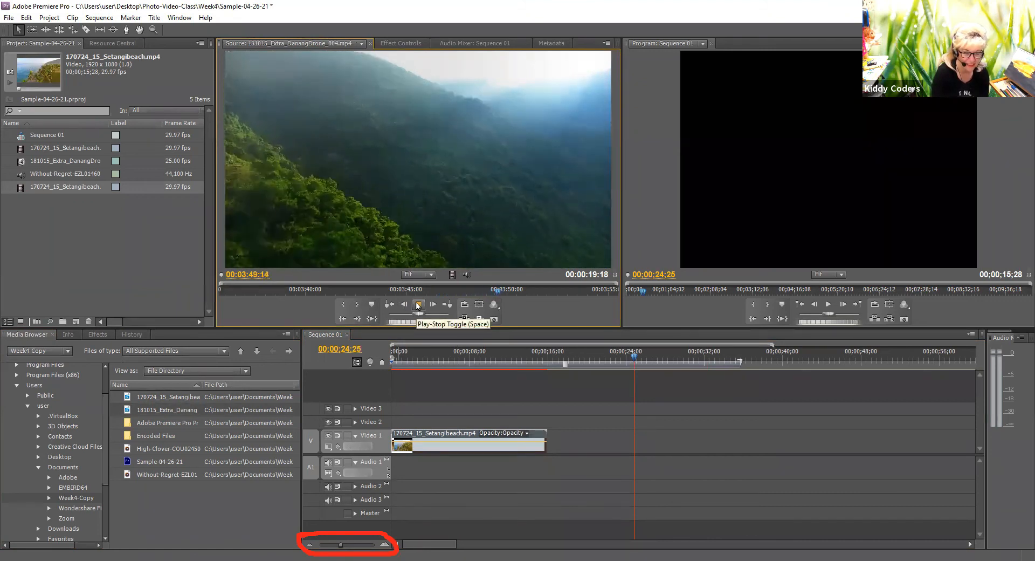
- Stop the DanangDrone source playback at 00;03;50;12 and add that clip from the Media Browser directly after the Setangibeach clip on Video 1
{"action": "left_click", "coordinate": [418, 305]}
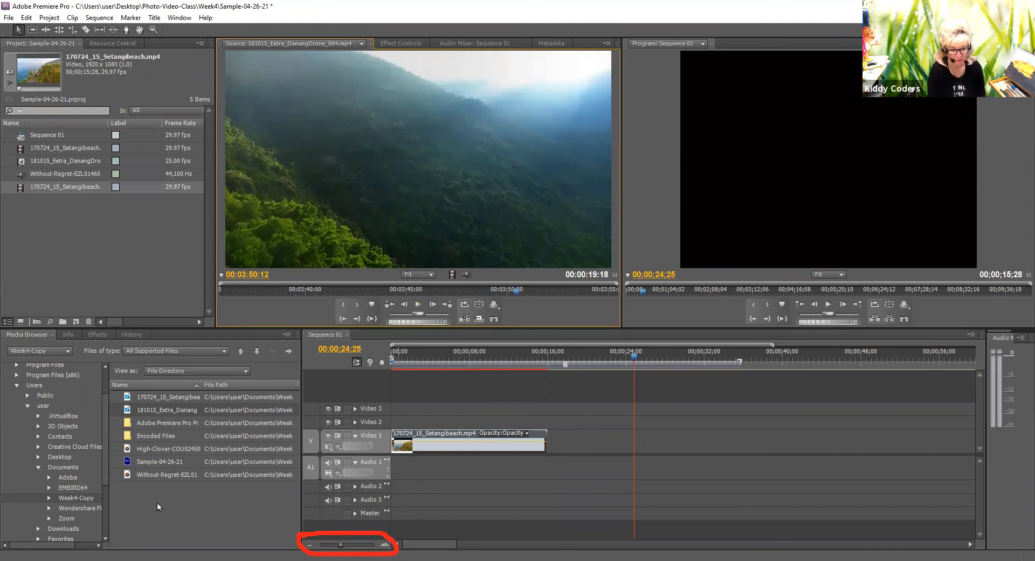
{"action": "left_click_drag", "start_coordinate": [187, 411], "coordinate": [548, 443]}
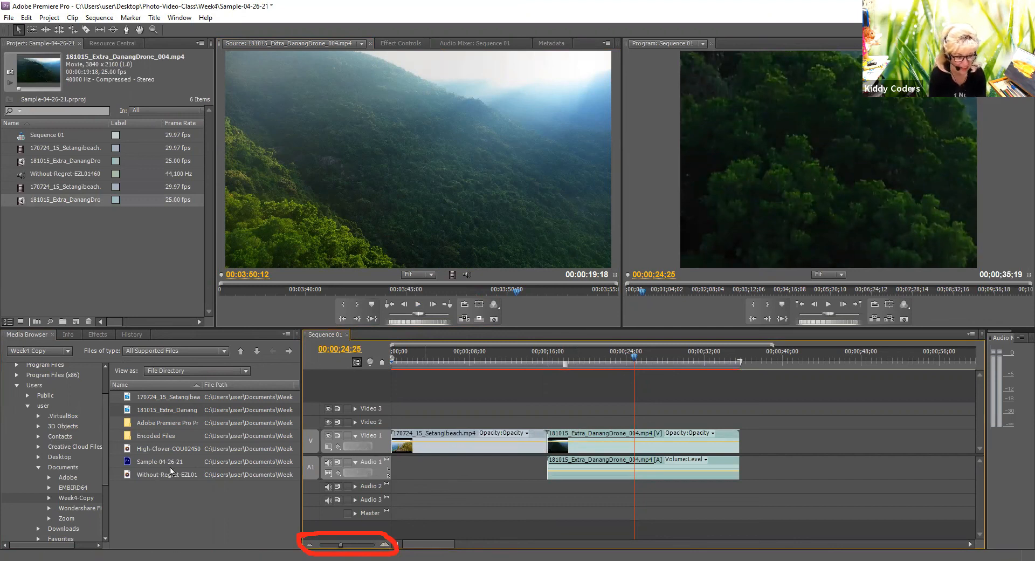
- Try High-Clover-COU024501.mp3 as music from the start of Audio 2, play the sequence, and move the playhead to 00;00;04;01
{"action": "left_click_drag", "start_coordinate": [198, 449], "coordinate": [389, 485]}
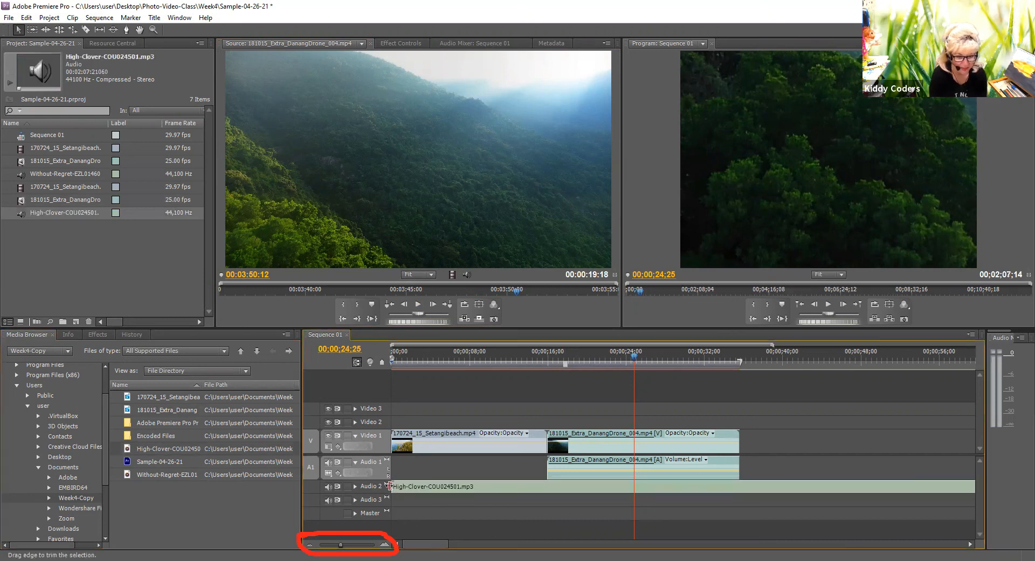
{"action": "left_click", "coordinate": [405, 488]}
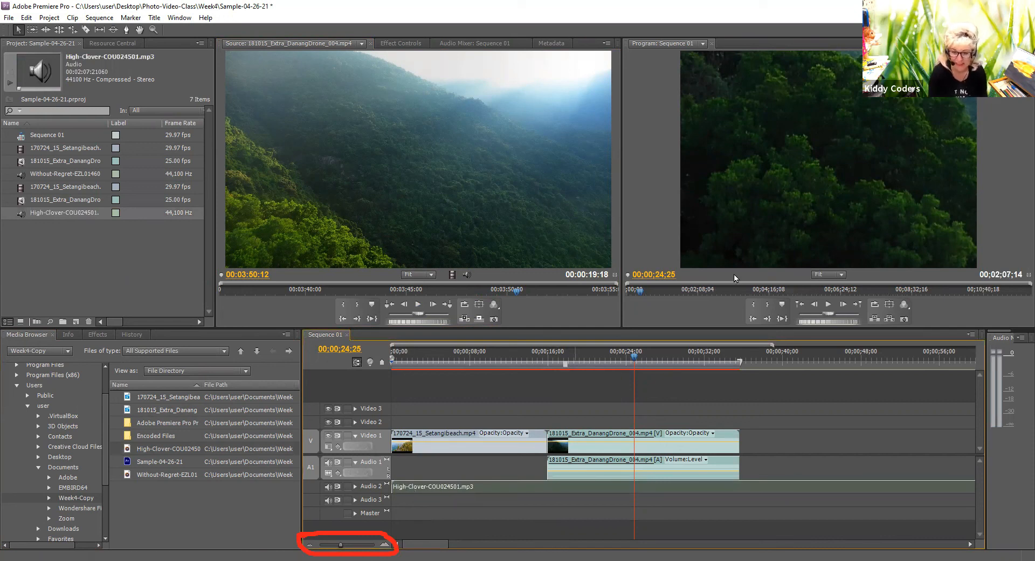
{"action": "left_click", "coordinate": [827, 306]}
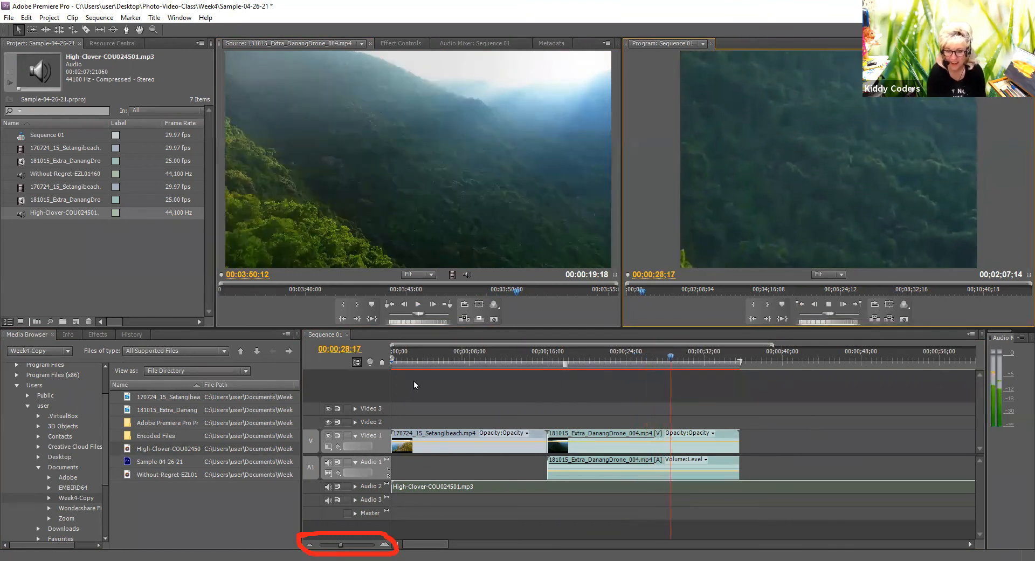
{"action": "left_click", "coordinate": [430, 360]}
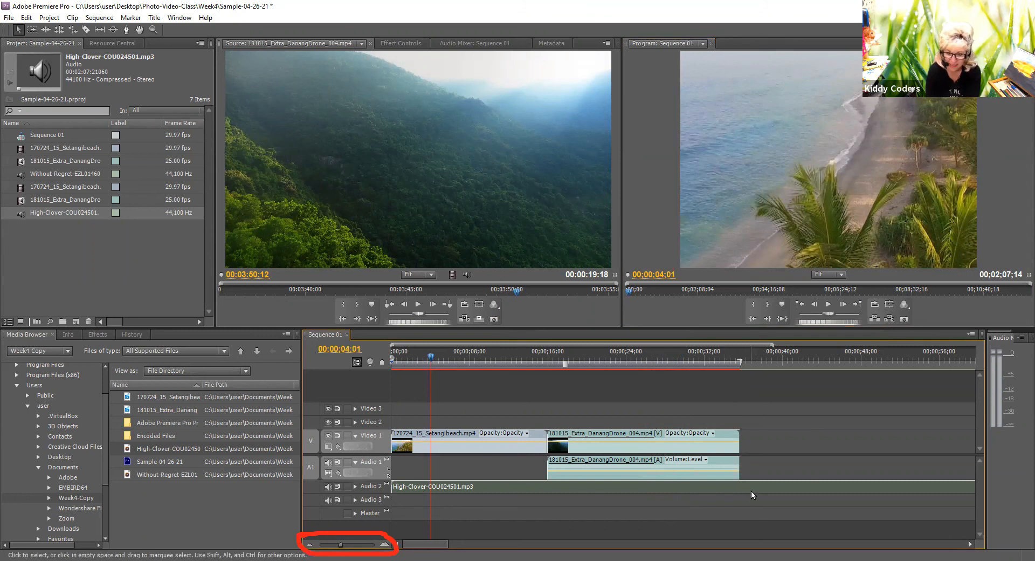
- Replace the High-Clover music on Audio 2 with Without-Regret-EZL014601.mp3 from the Media Browser, starting at the beginning of the sequence
{"action": "left_click", "coordinate": [643, 484]}
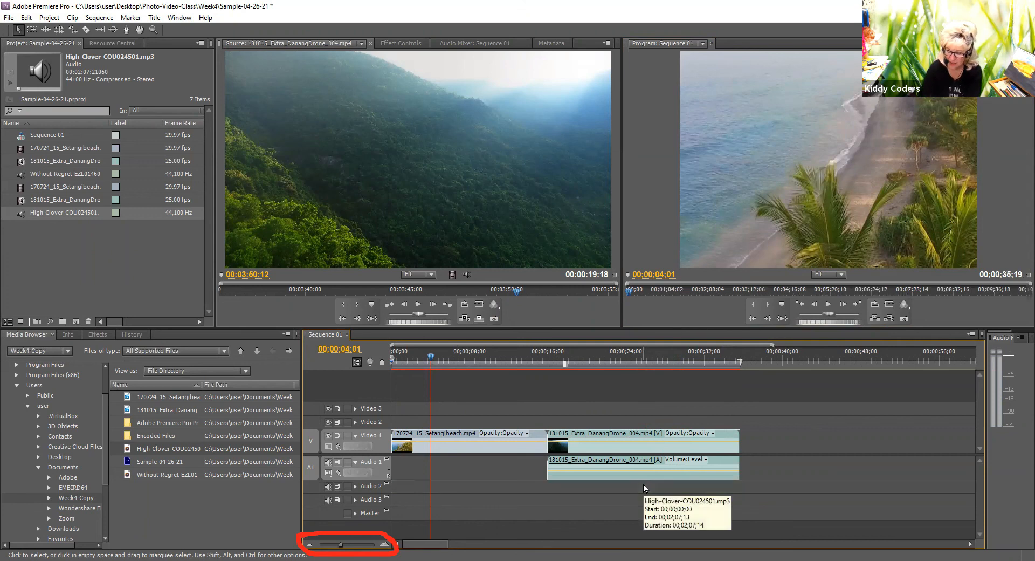
{"action": "key", "text": "Delete"}
{"action": "left_click", "coordinate": [186, 474]}
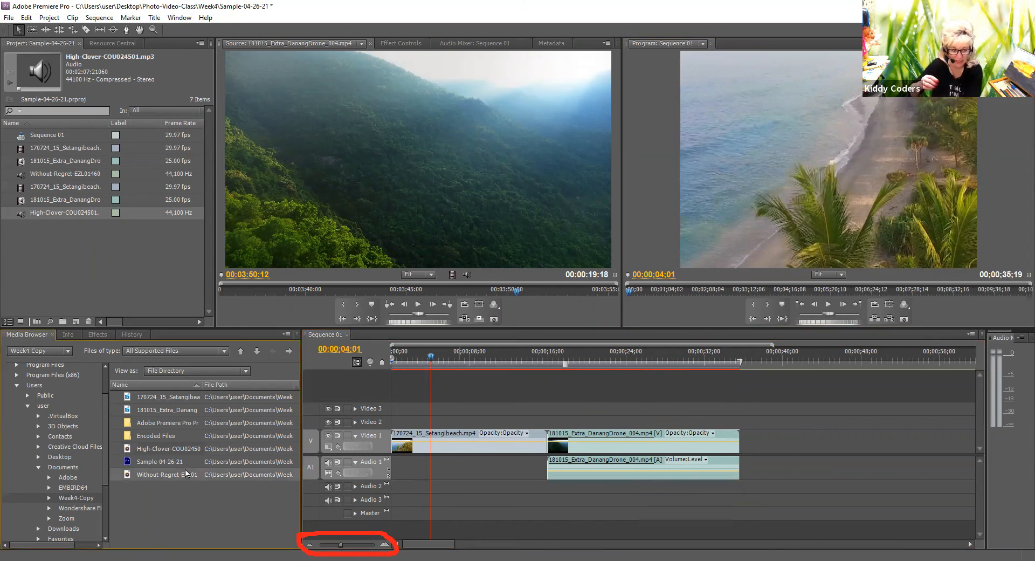
{"action": "left_click_drag", "start_coordinate": [186, 473], "coordinate": [393, 488]}
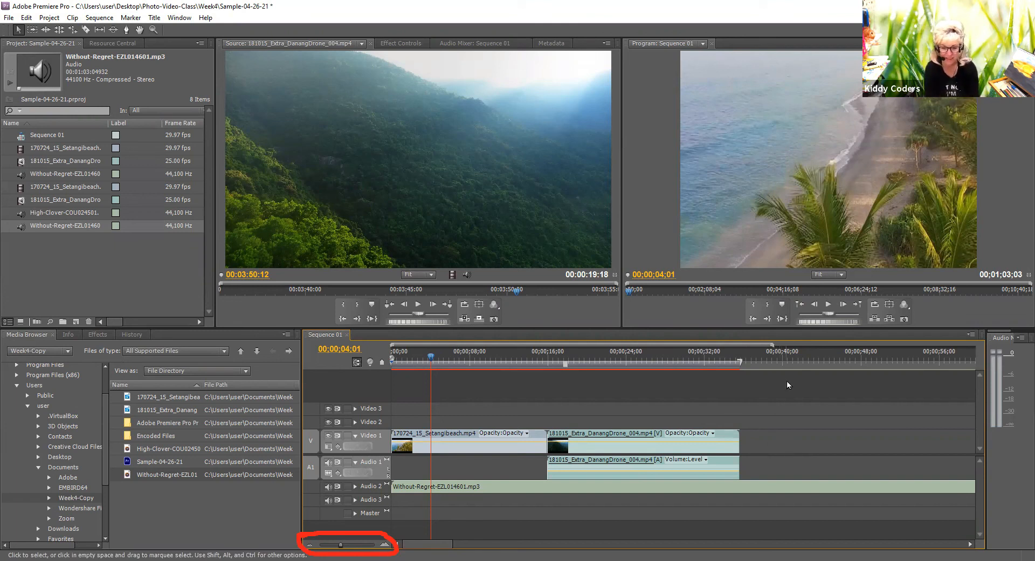
- Play the sequence with the Without-Regret music to 00;00;08;11 and compare the music's length with the video clips
{"action": "left_click", "coordinate": [828, 305]}
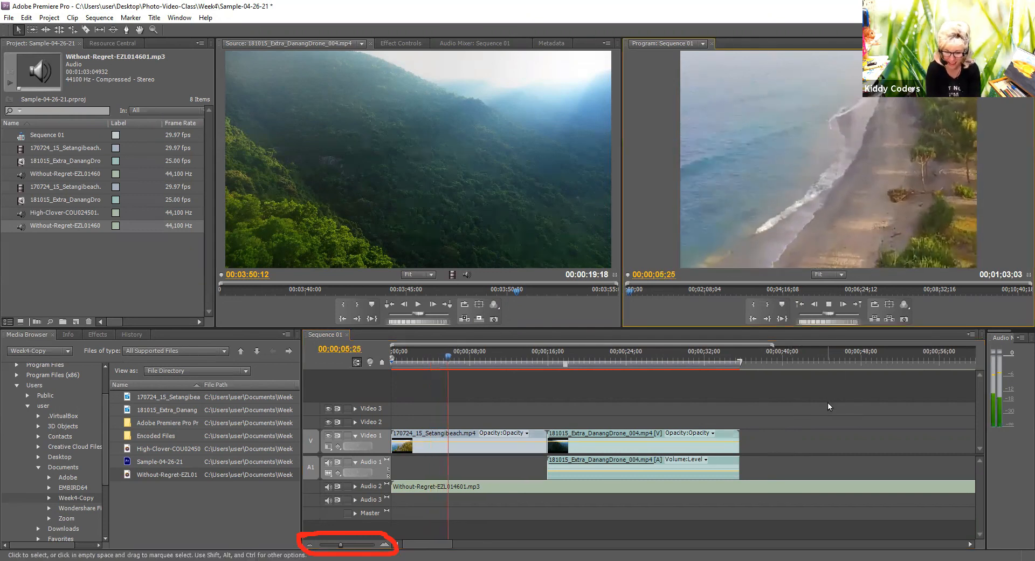
{"action": "left_click", "coordinate": [828, 306]}
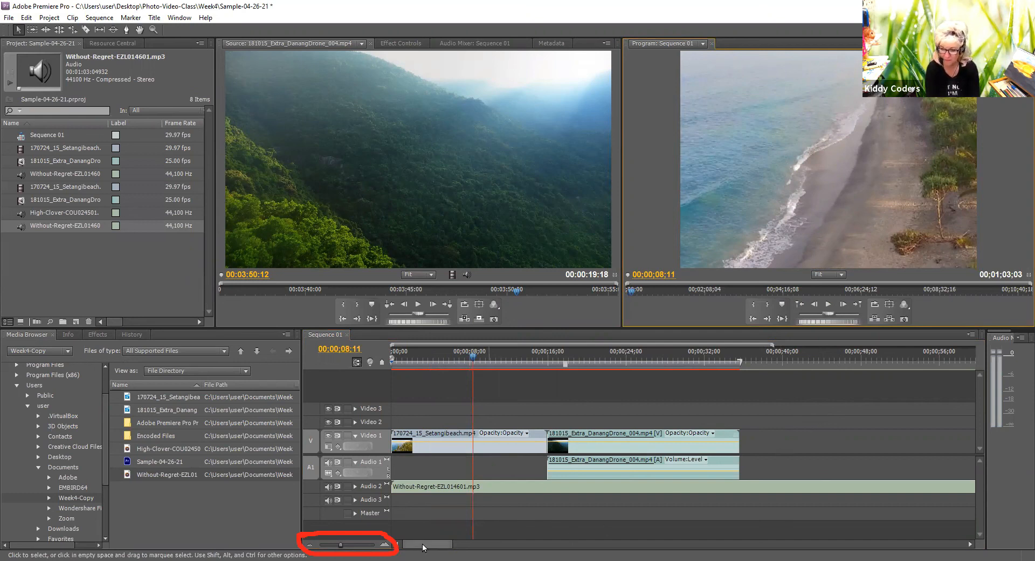
{"action": "mouse_move", "coordinate": [341, 544]}
{"action": "left_mouse_down"}
{"action": "mouse_move", "coordinate": [358, 548]}
{"action": "mouse_move", "coordinate": [333, 544]}
{"action": "left_mouse_up"}
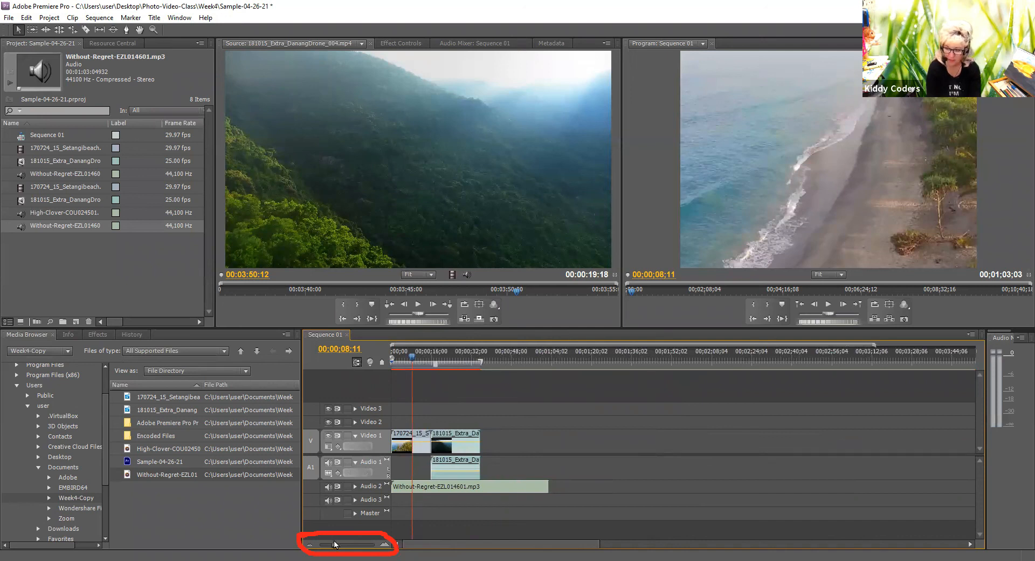
{"action": "left_click_drag", "start_coordinate": [338, 544], "coordinate": [344, 544]}
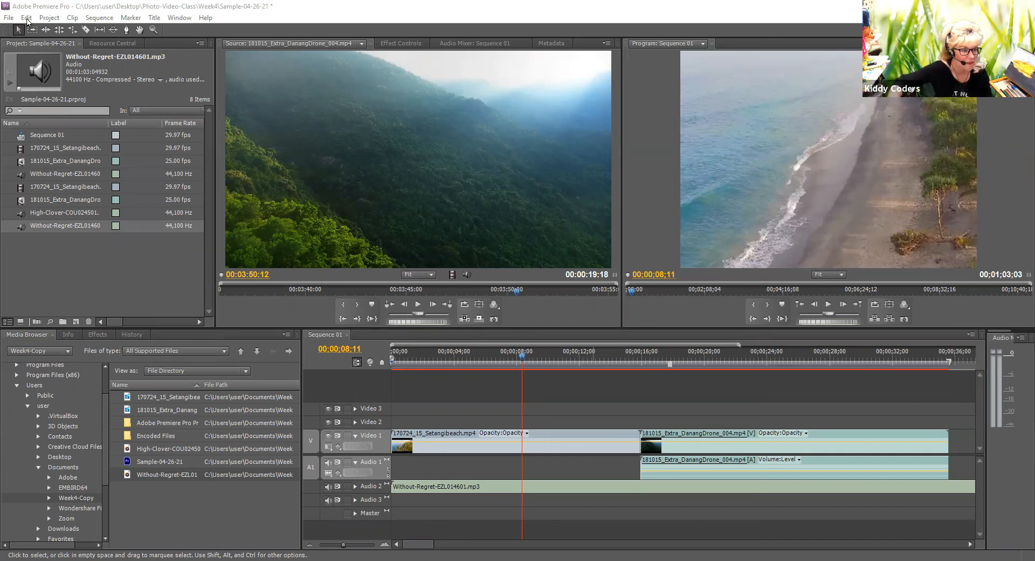
- Open the media export settings for Sequence 01, compare the source and output previews, and set the format to H.264
{"action": "left_click", "coordinate": [9, 18]}
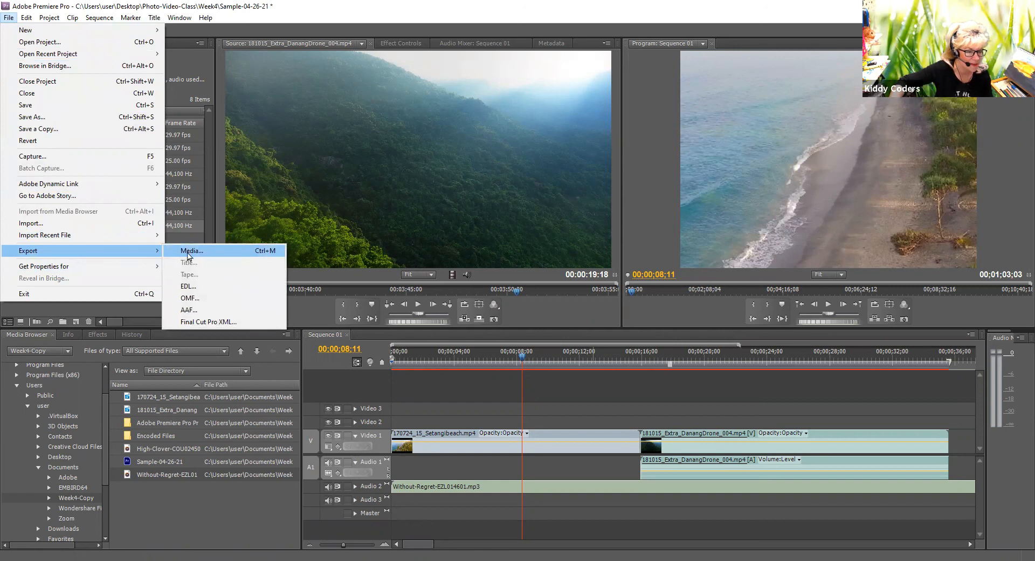
{"action": "left_click", "coordinate": [189, 251]}
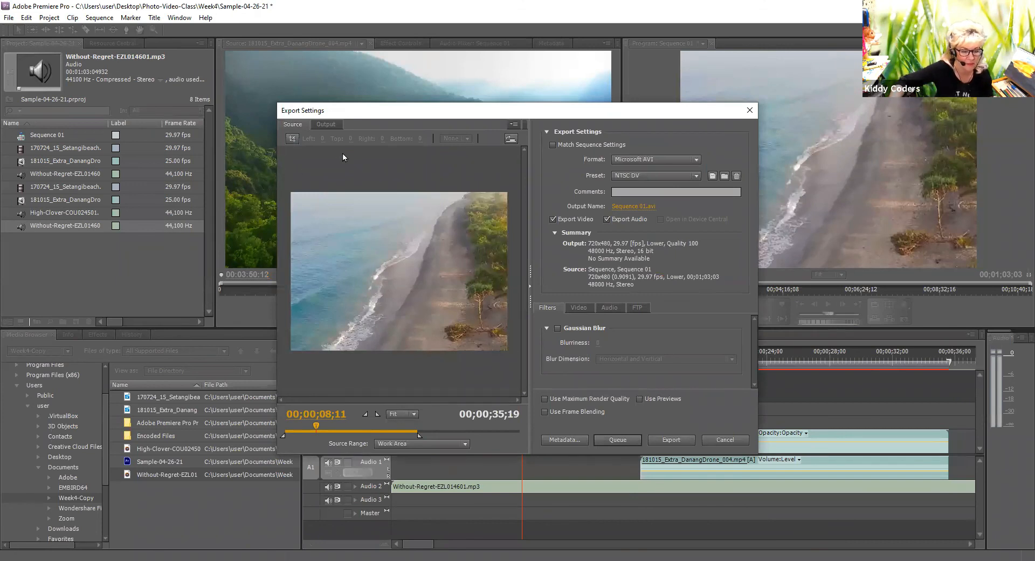
{"action": "left_click", "coordinate": [329, 124]}
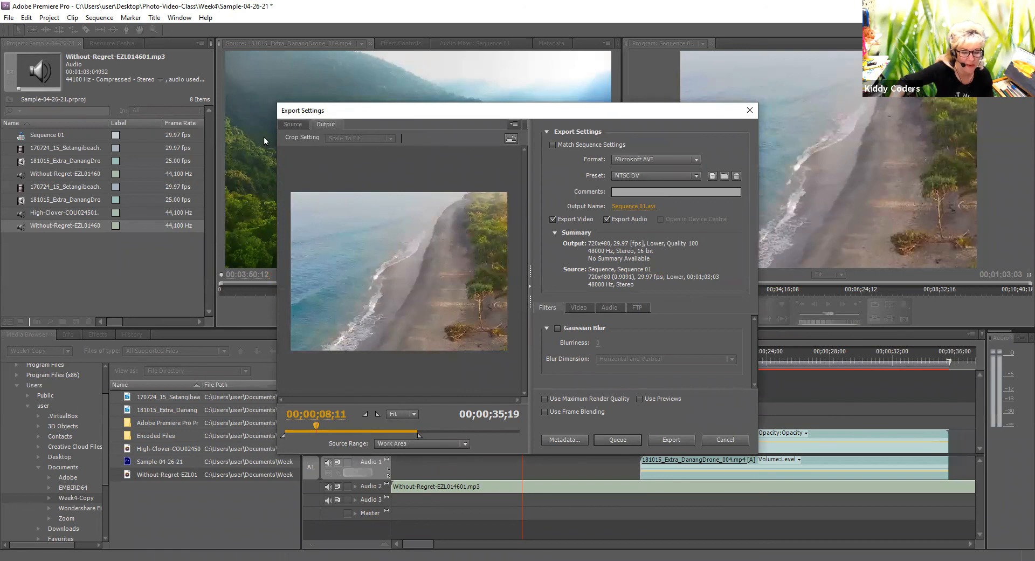
{"action": "left_click", "coordinate": [292, 124]}
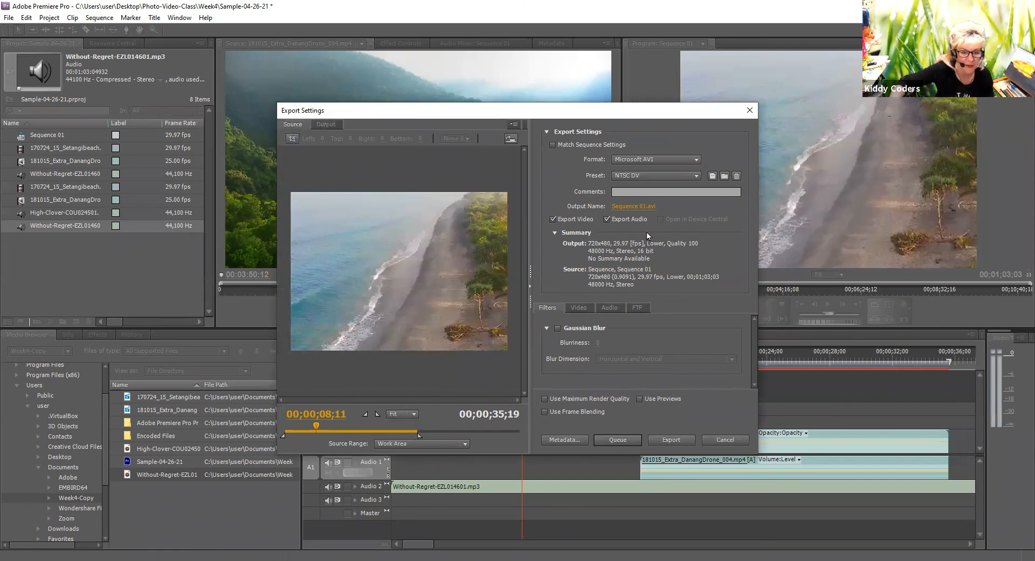
{"action": "left_click", "coordinate": [697, 160]}
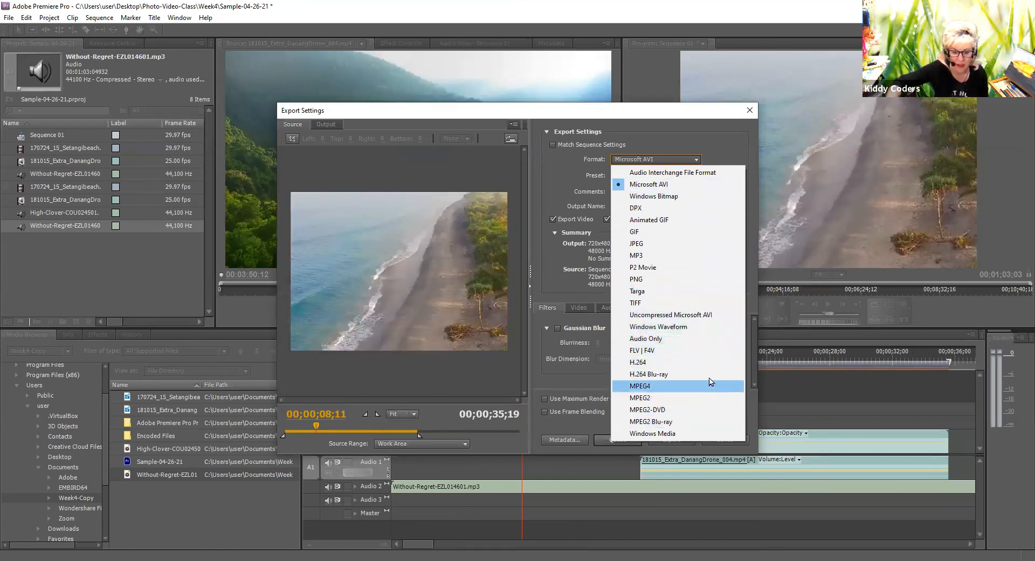
{"action": "left_click", "coordinate": [645, 363]}
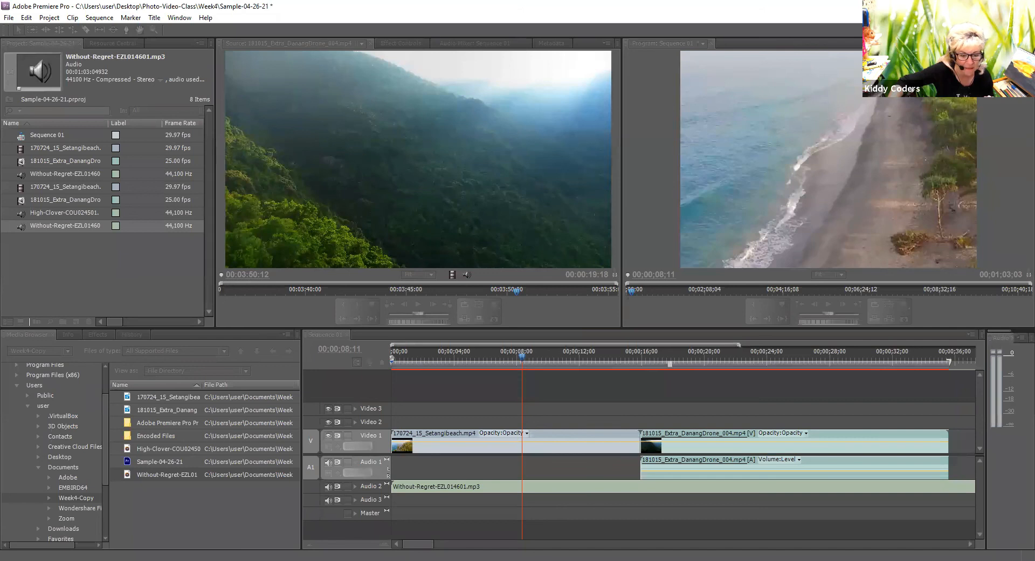
{"action": "key", "text": "ctrl+m"}
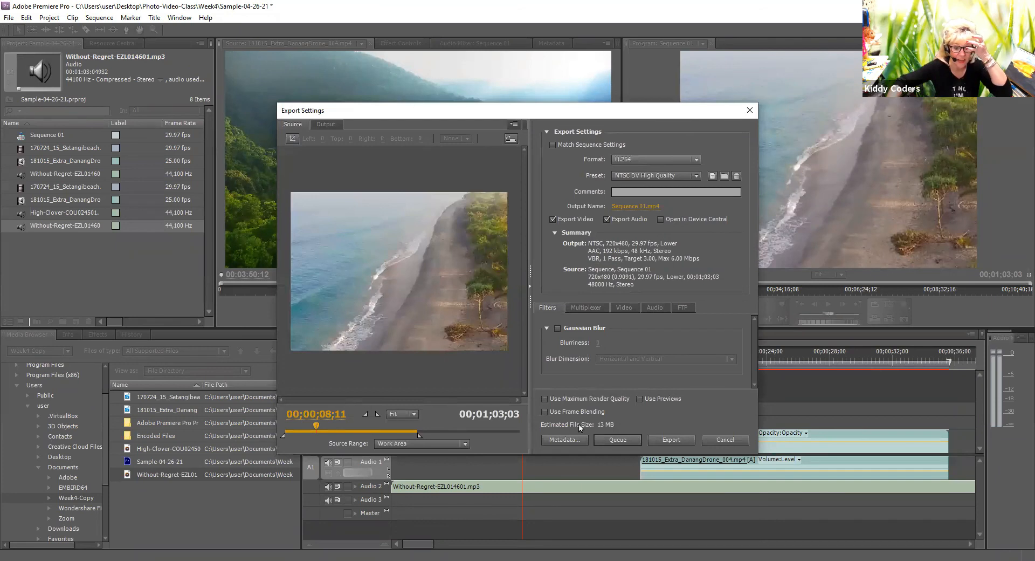
- Choose the YouTube SD preset, export the sequence as Sequence 01.mp4, and move the encoding progress window aside
{"action": "left_click", "coordinate": [697, 176]}
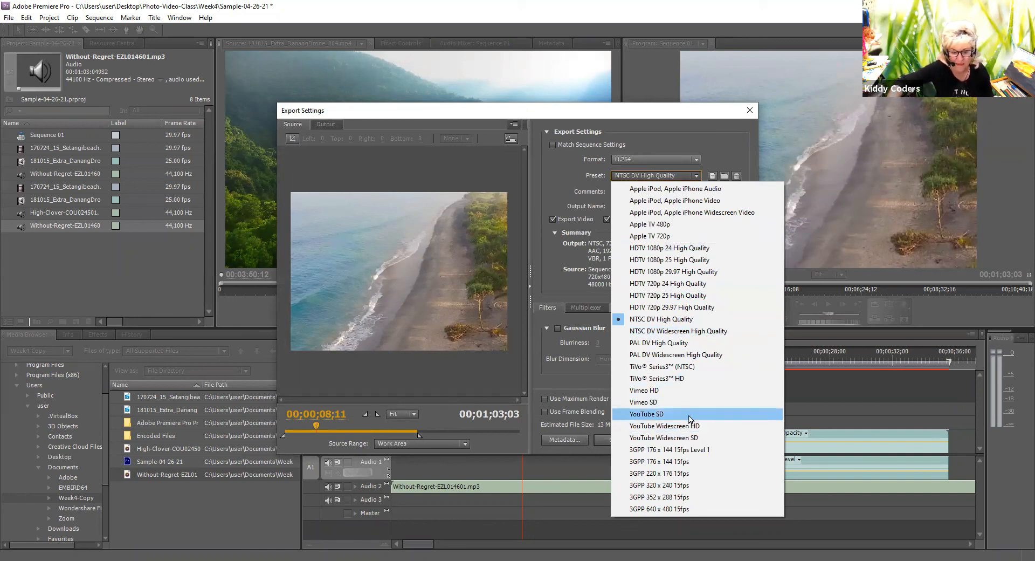
{"action": "left_click", "coordinate": [650, 415]}
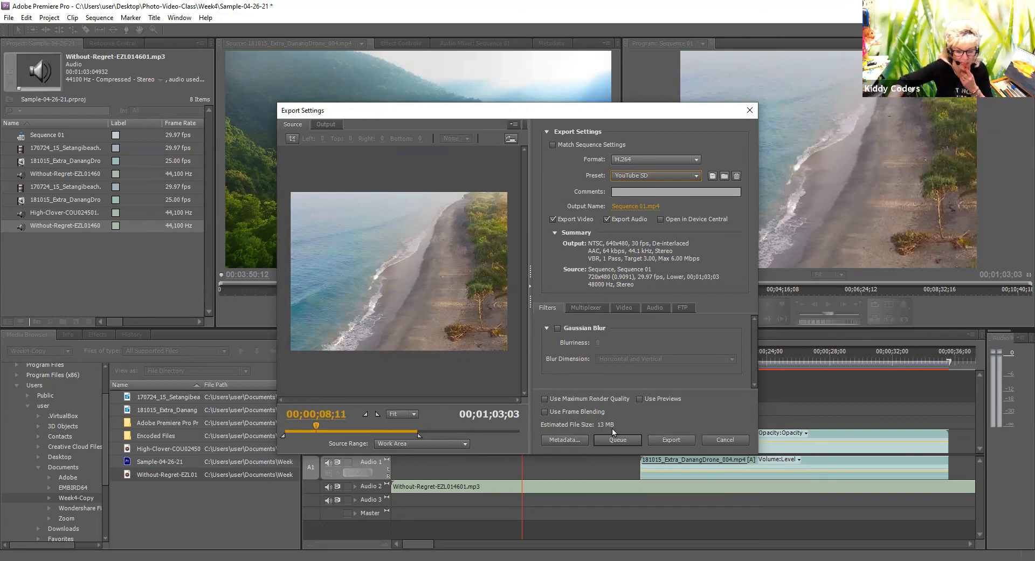
{"action": "left_click", "coordinate": [668, 442]}
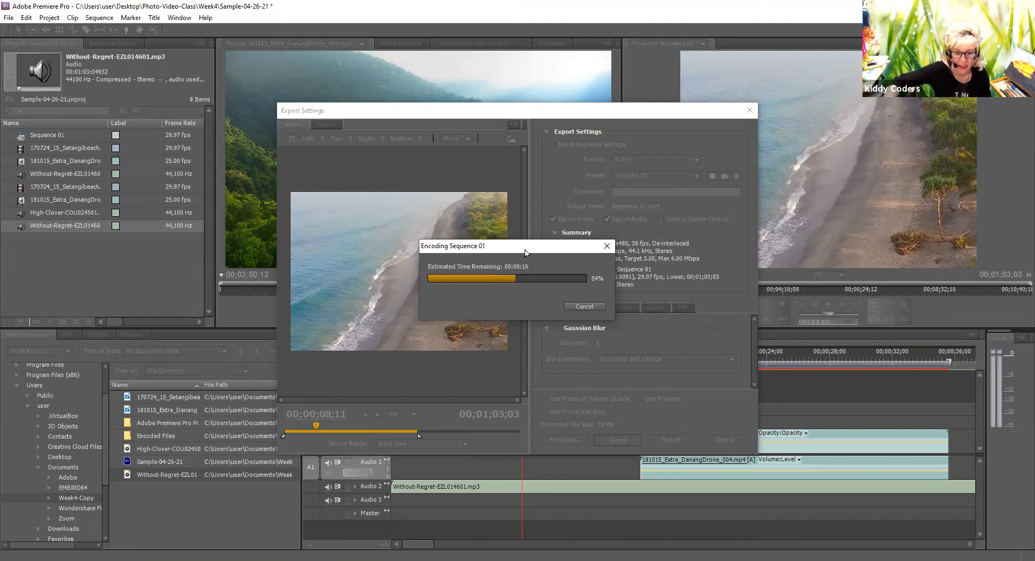
{"action": "left_click_drag", "start_coordinate": [511, 248], "coordinate": [482, 228]}
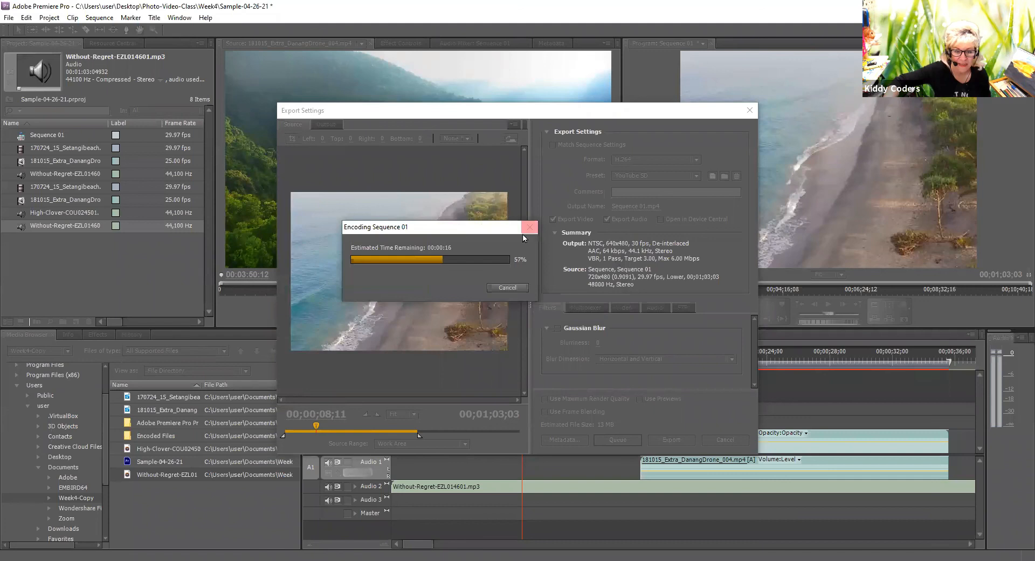